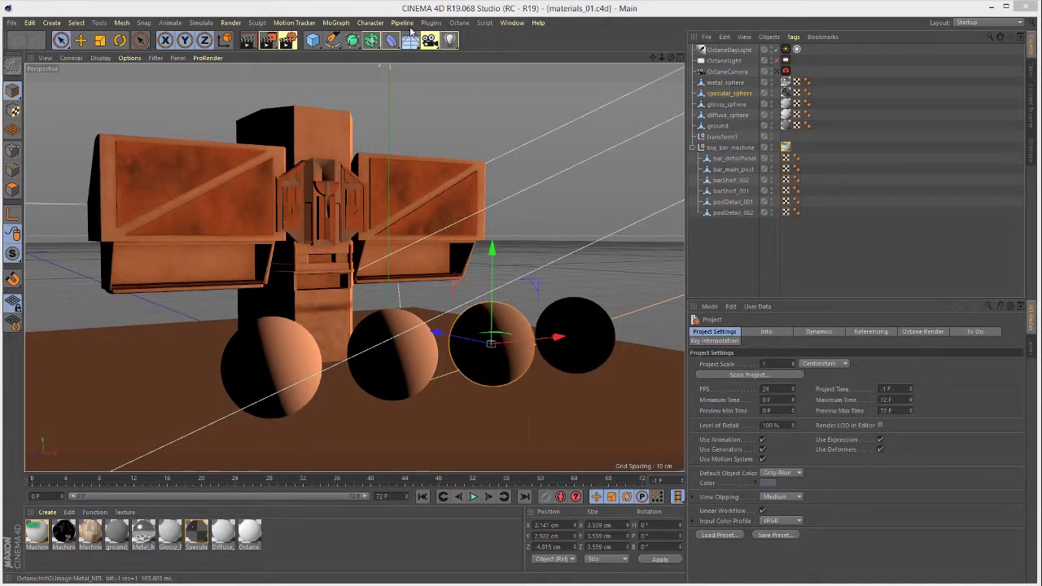
- Open the Octane Live Viewer, fit its window over the viewport and start rendering the scene
click(459, 23)
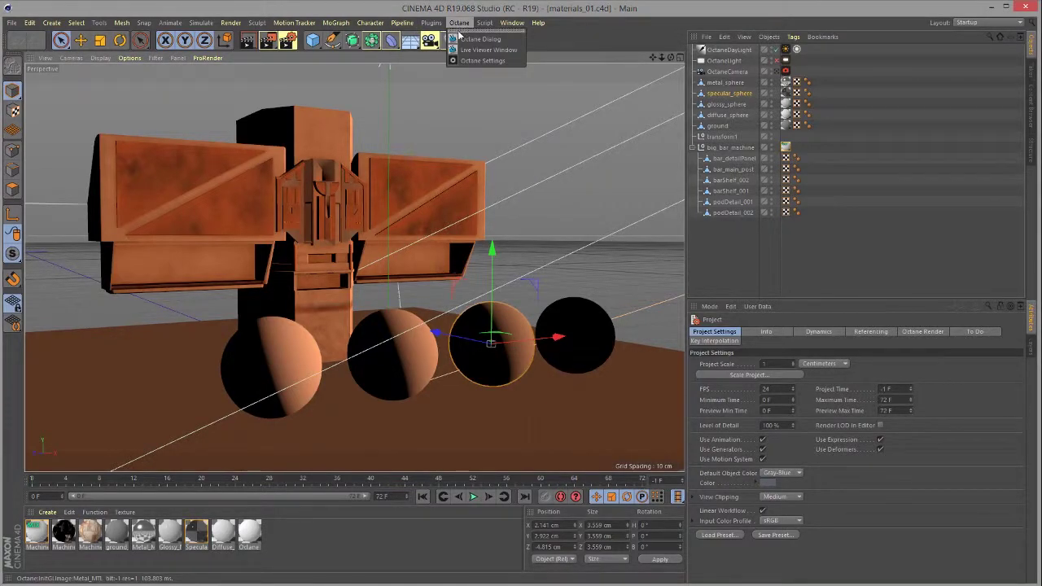
click(480, 50)
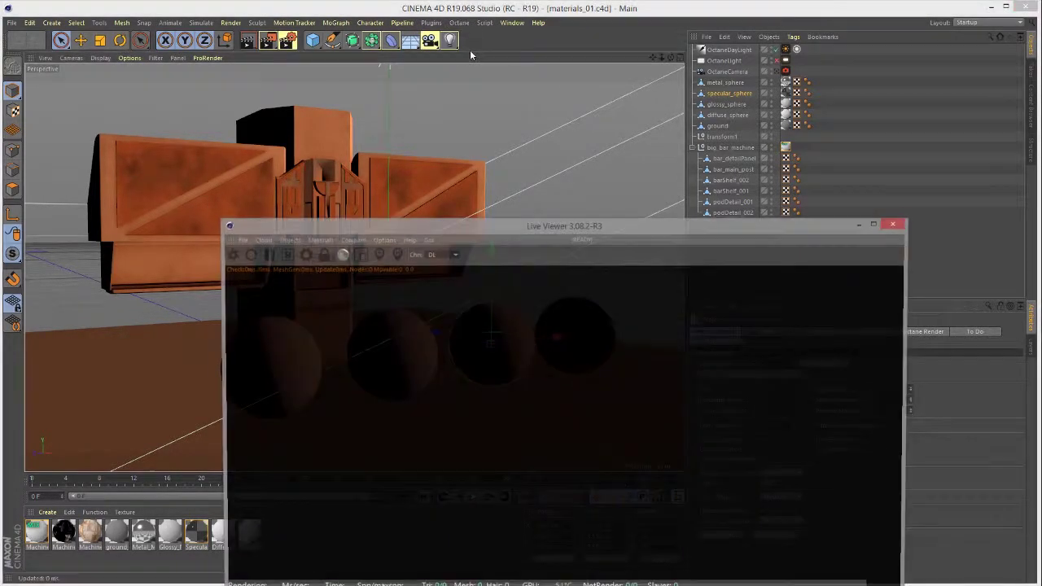
drag(483, 224, 335, 4)
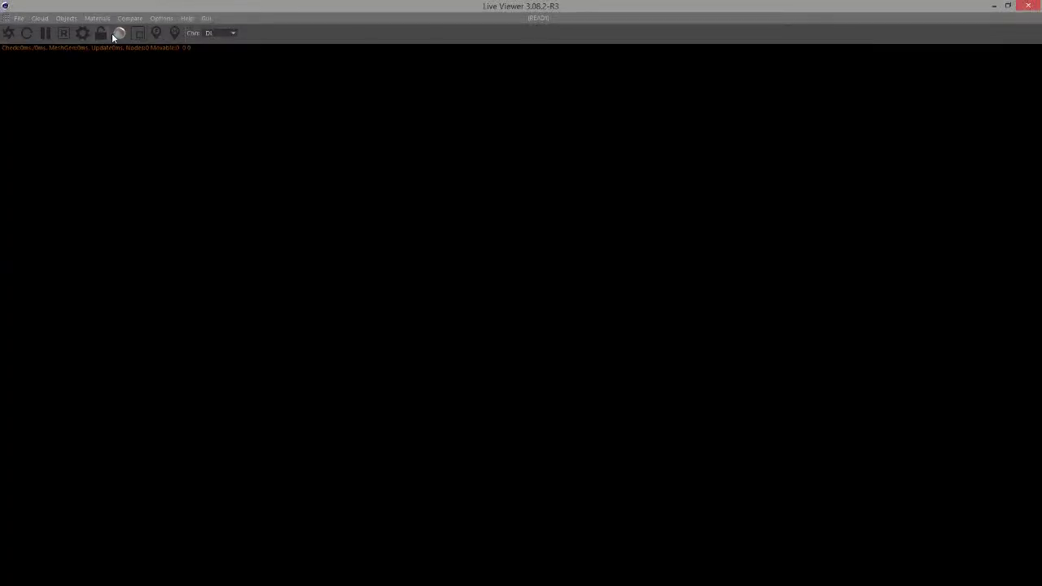
drag(128, 12, 134, 26)
click(13, 50)
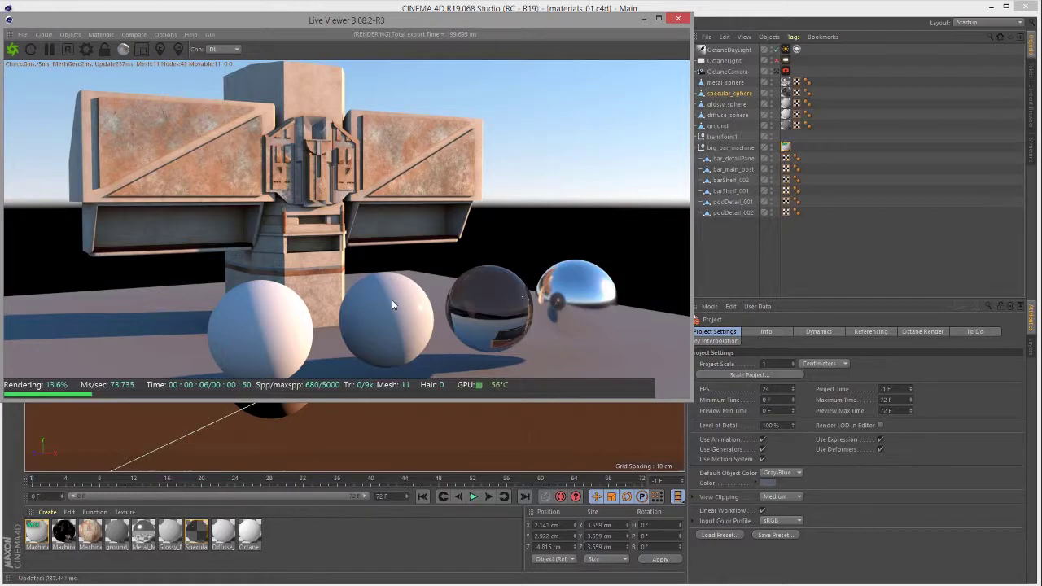
- Raise the specular sphere in front of the machine's panel and scale it uniformly to roughly twice its size
drag(392, 301, 275, 330)
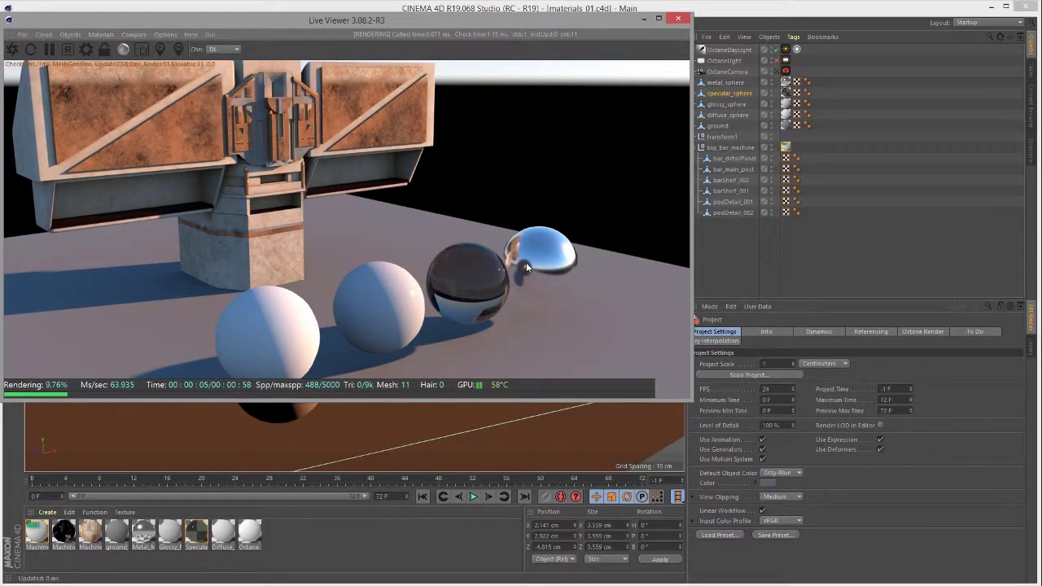
drag(525, 282, 427, 288)
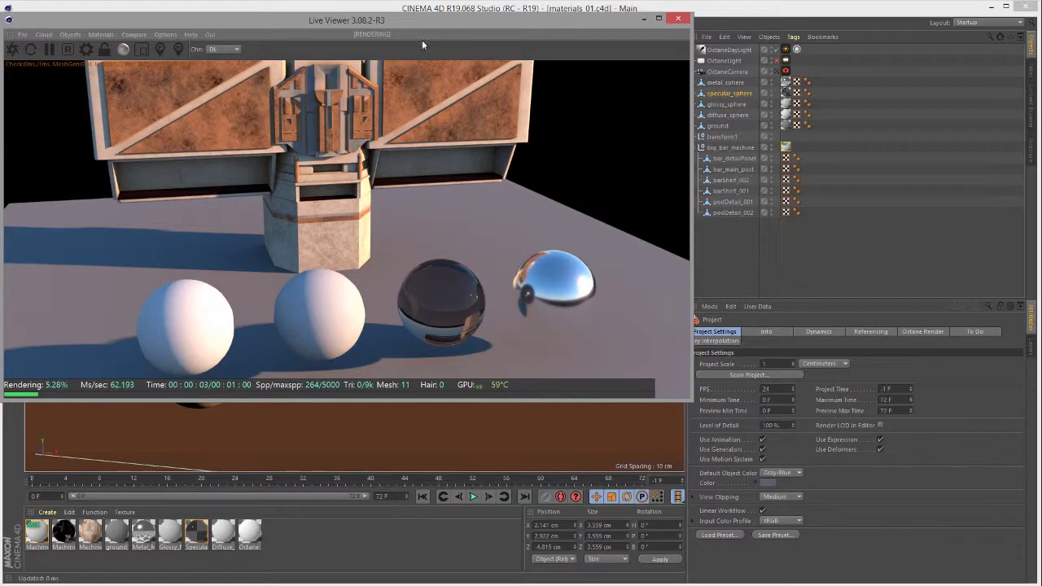
drag(417, 25, 446, 411)
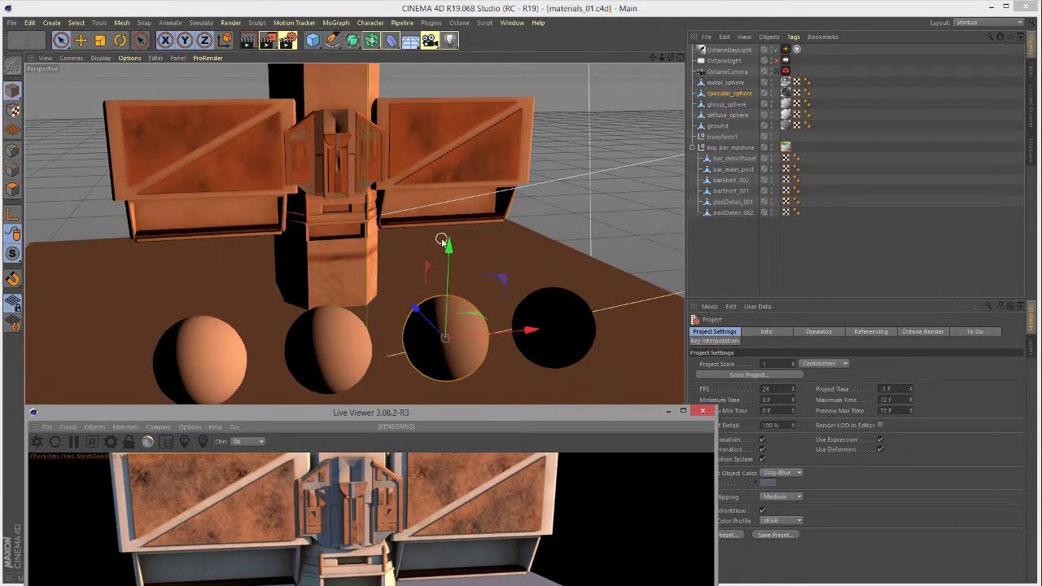
drag(449, 244, 429, 81)
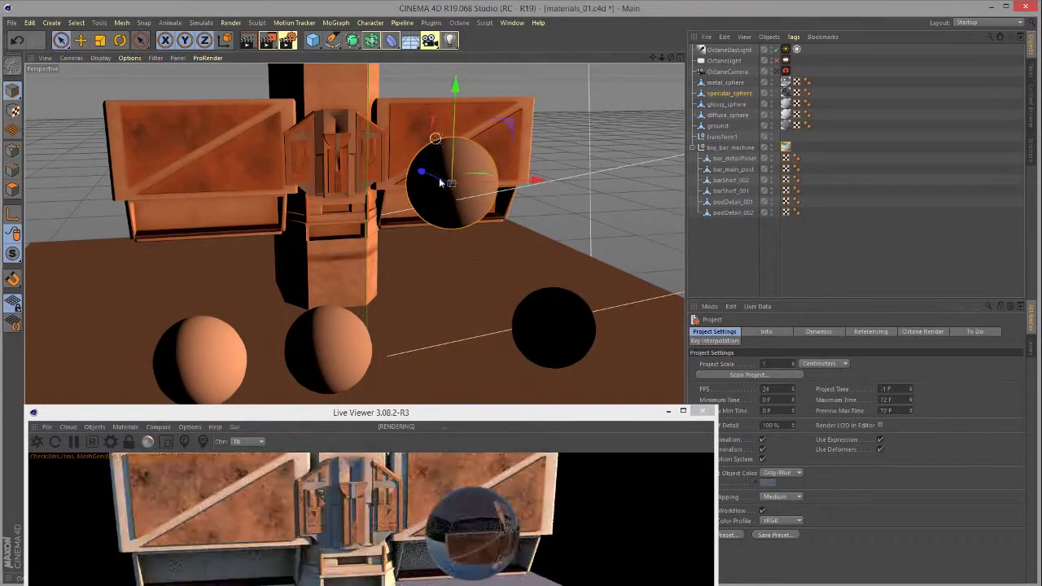
click(100, 40)
drag(453, 187, 581, 176)
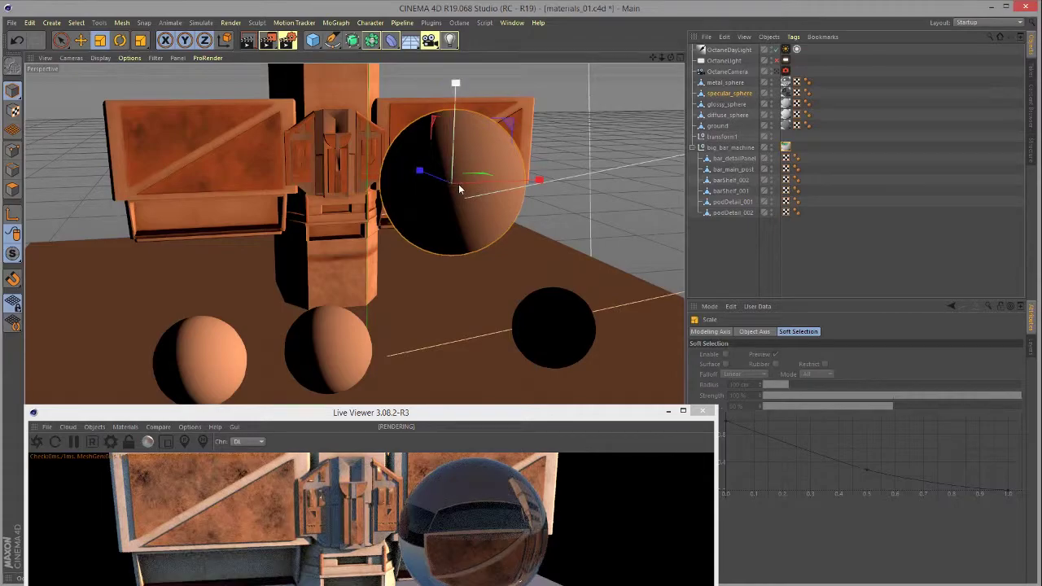
drag(414, 167, 554, 177)
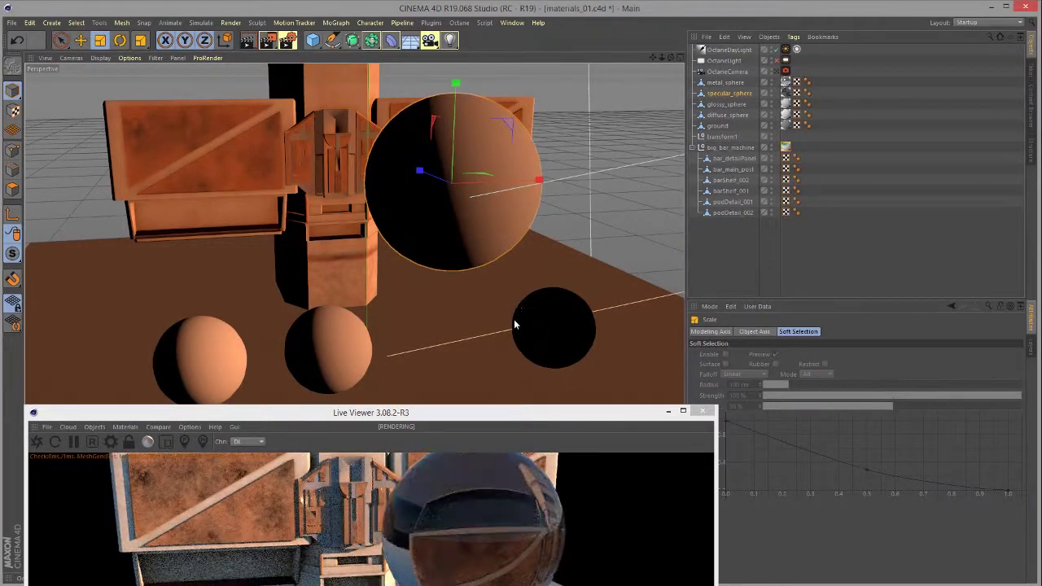
click(493, 244)
key(ctrl+z)
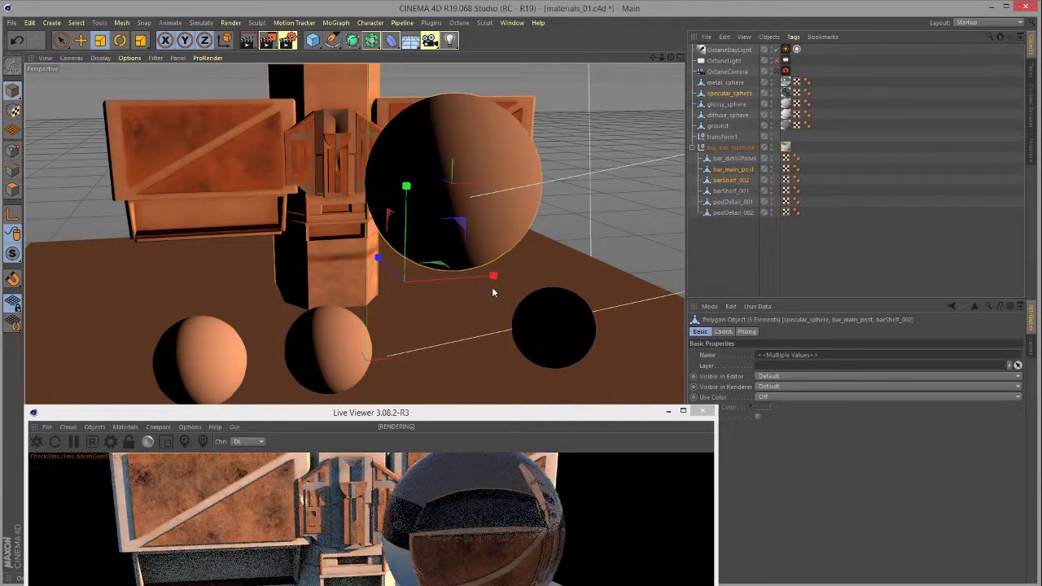
- Bring the Live Viewer back over the viewport, frame the enlarged glass sphere and open the Octane Node Editor
alt+drag(492, 391, 496, 22)
alt+drag(471, 221, 443, 228)
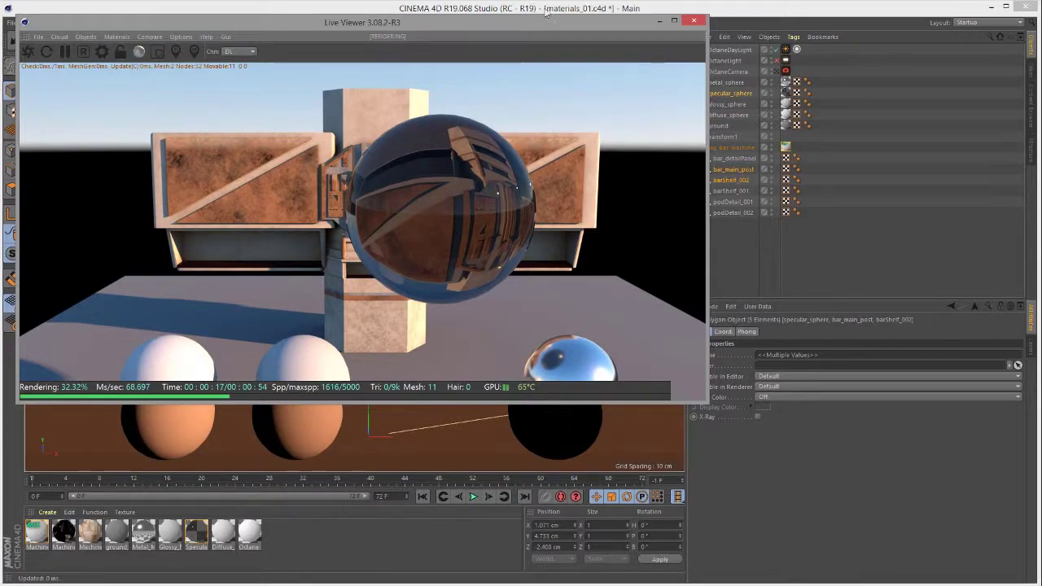
drag(545, 20, 593, 24)
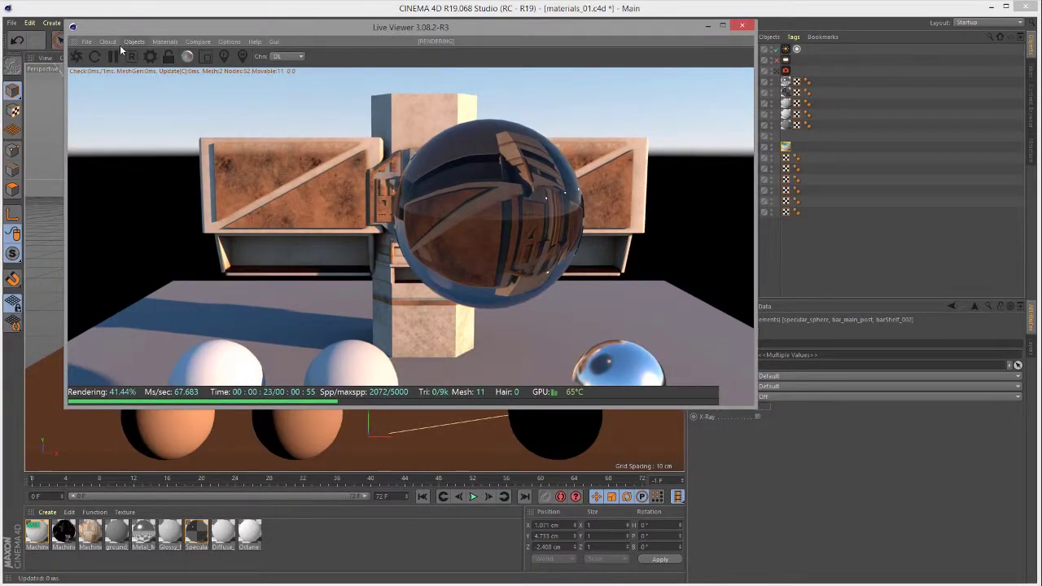
click(173, 42)
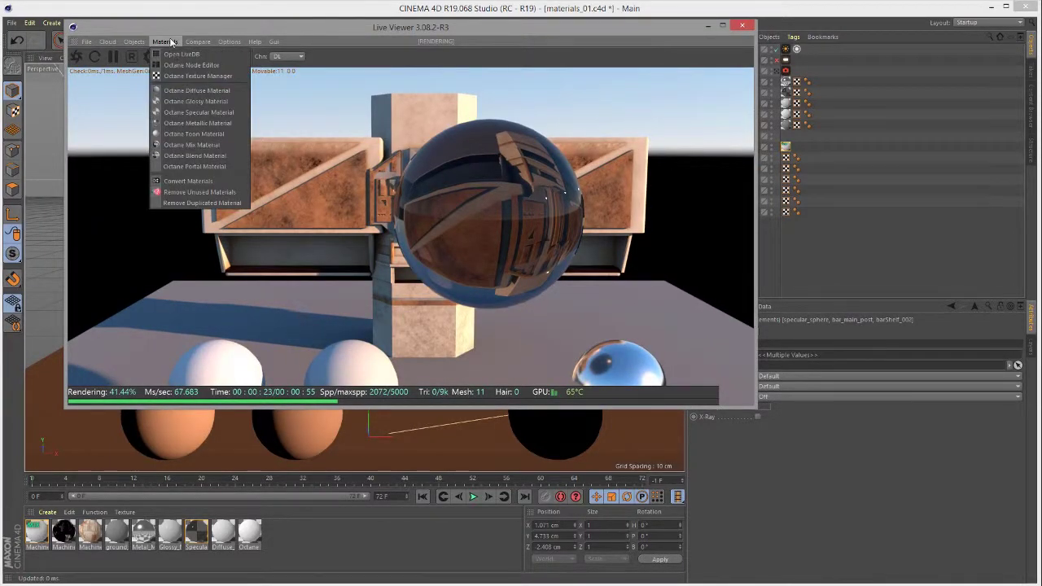
click(193, 65)
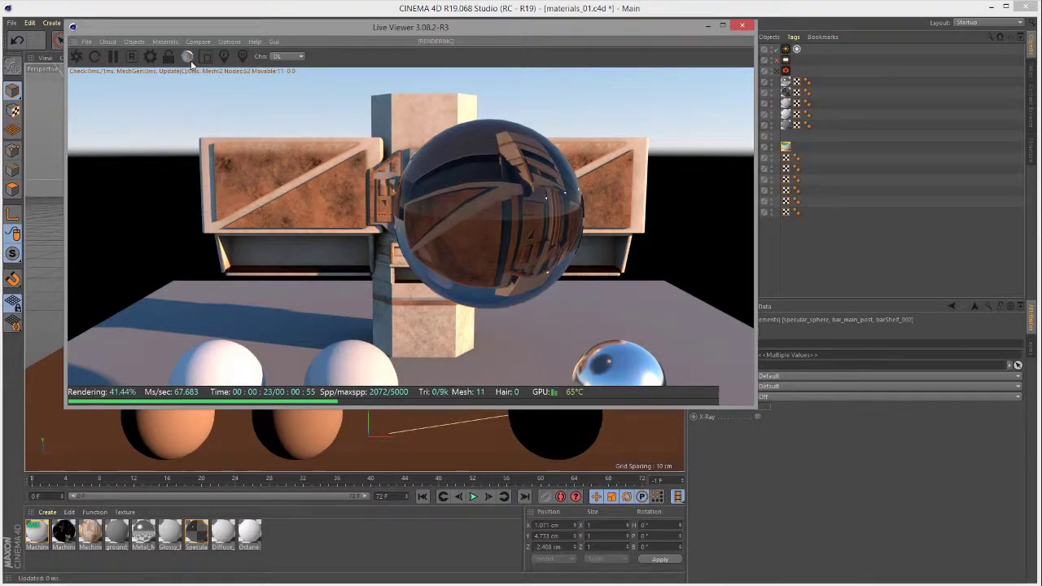
drag(401, 224, 400, 176)
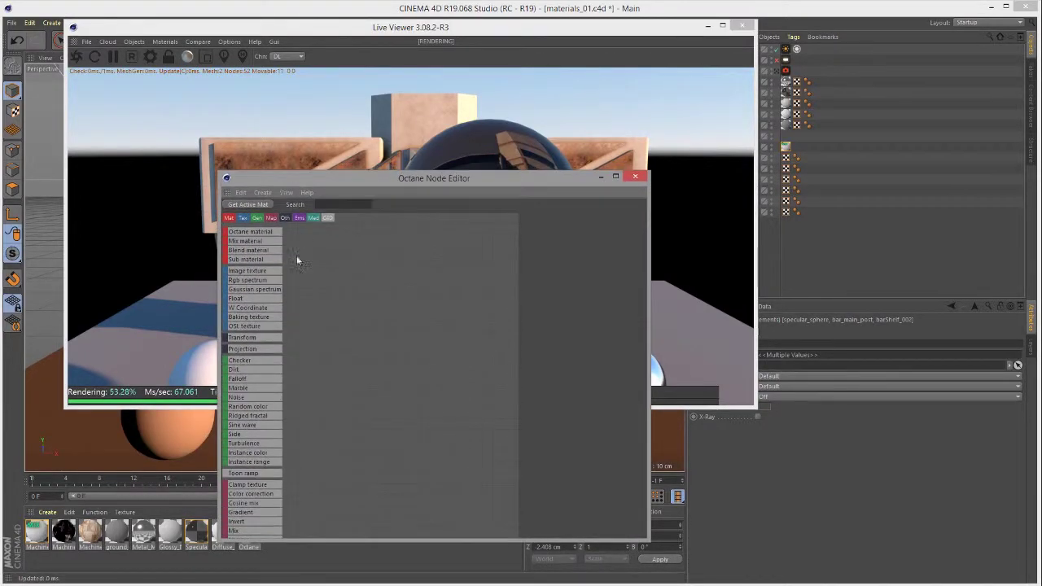
- Load the Specular_MTL material into the node editor as a readable node
key(F5)
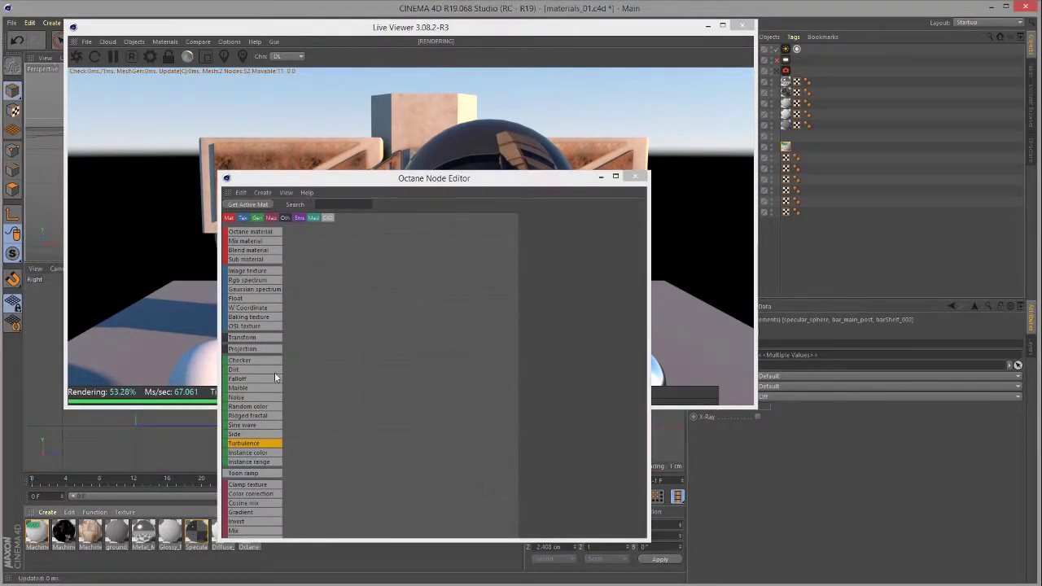
click(196, 531)
click(331, 348)
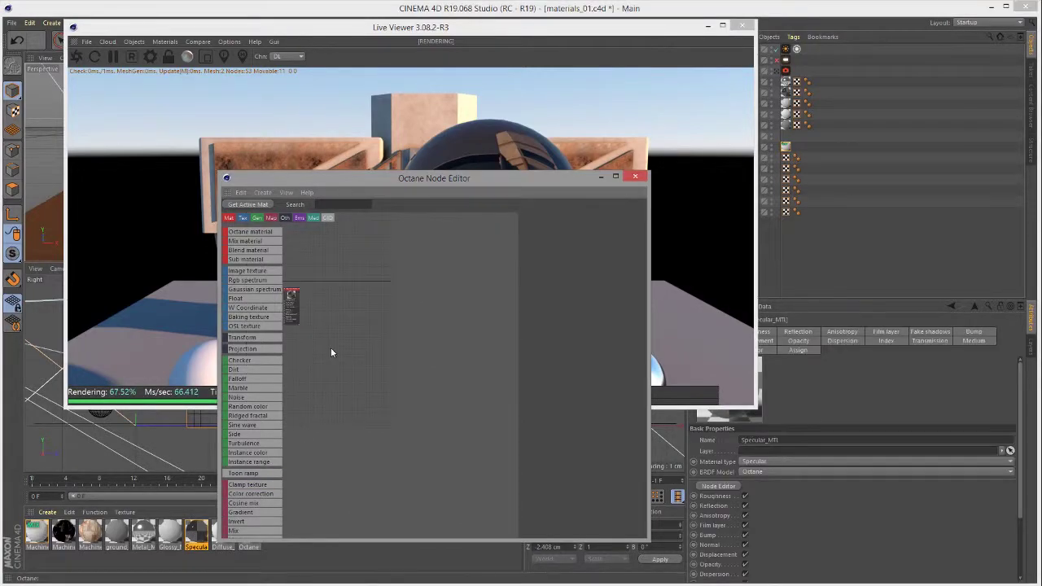
middle_drag(329, 326, 310, 263)
scroll(390, 379, up, 2)
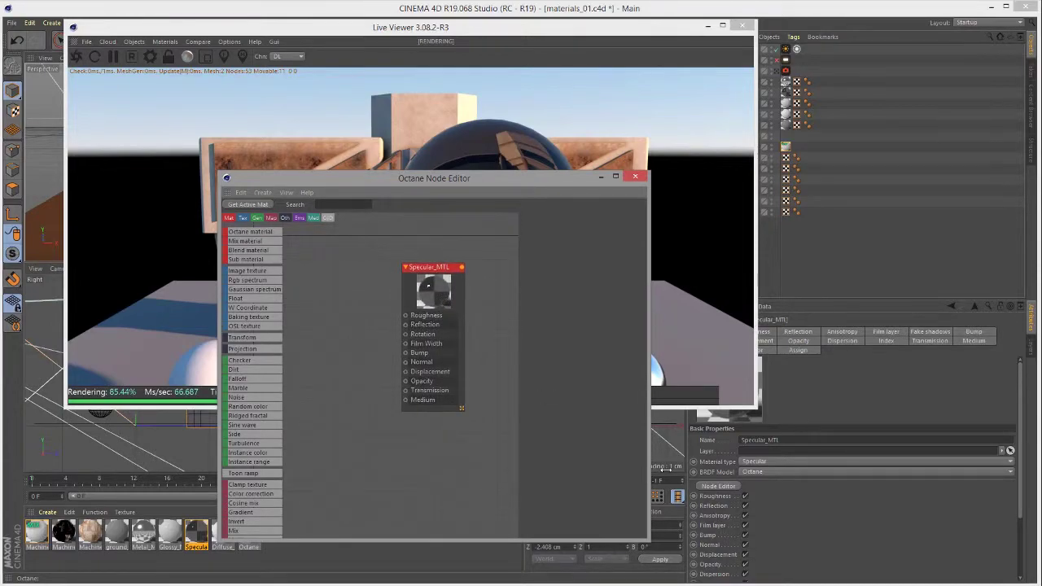
- Arrange the Live Viewer and the enlarged node editor side by side and show the Specular_MTL node's properties
drag(648, 473, 755, 474)
drag(478, 178, 736, 9)
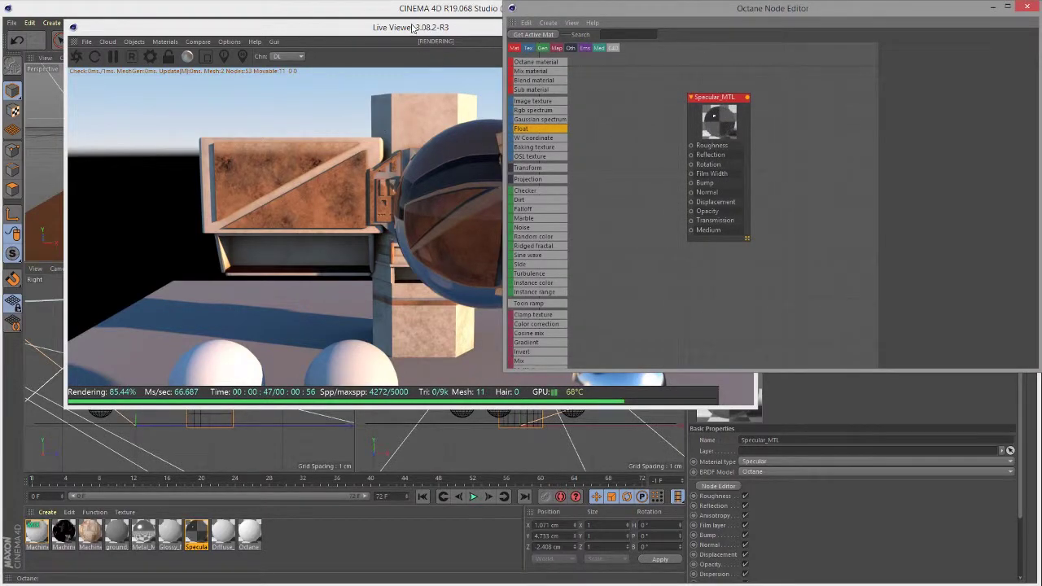
drag(410, 25, 334, 12)
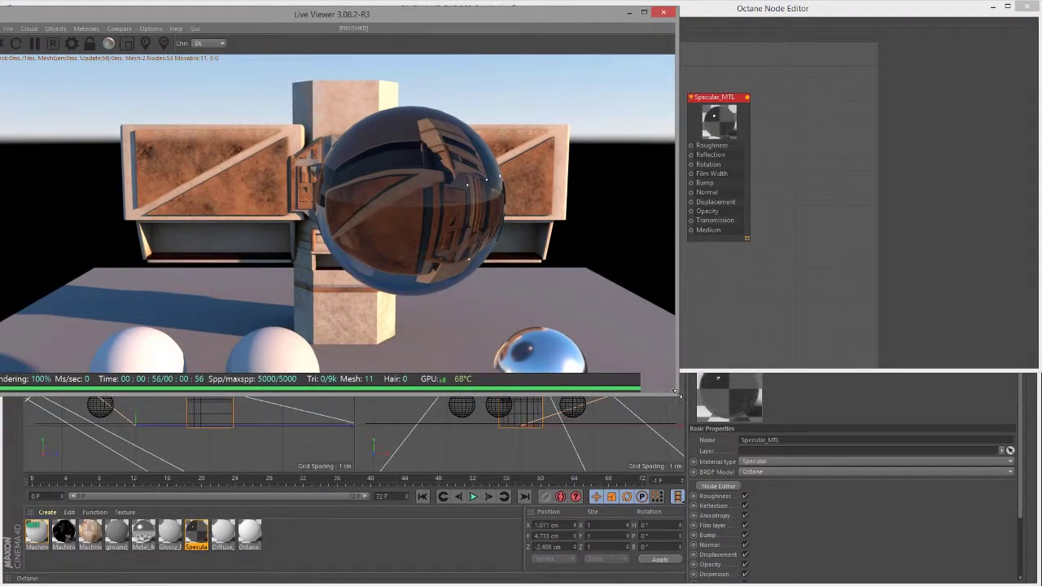
drag(675, 393, 470, 359)
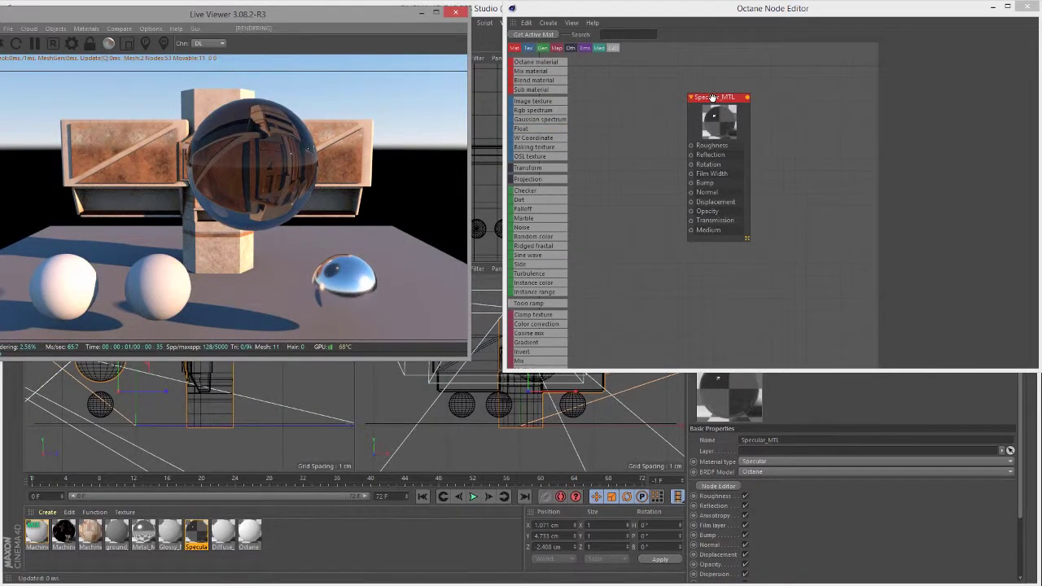
click(712, 97)
drag(686, 16, 658, 16)
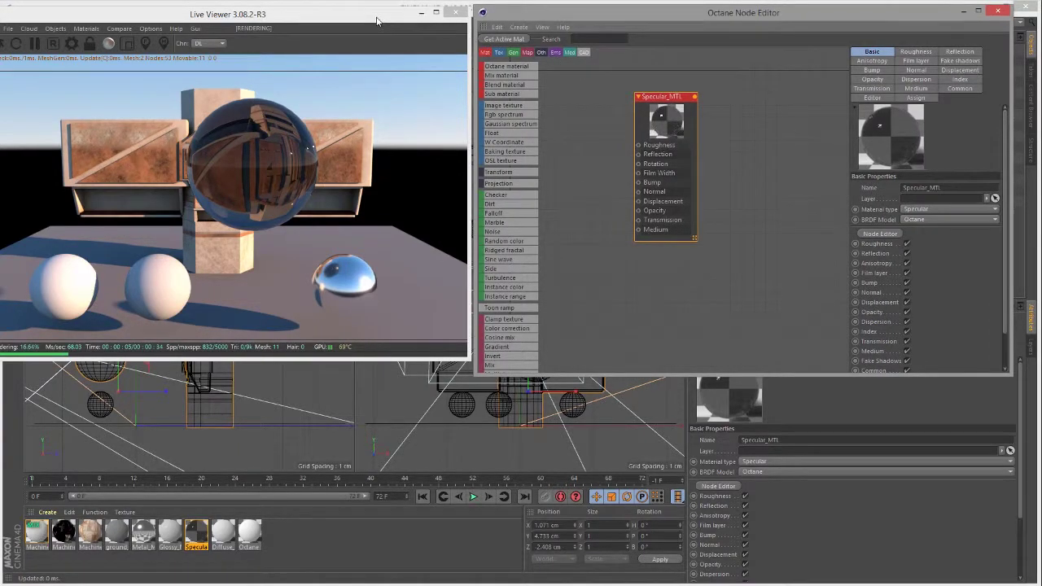
drag(378, 16, 381, 37)
drag(579, 15, 579, 34)
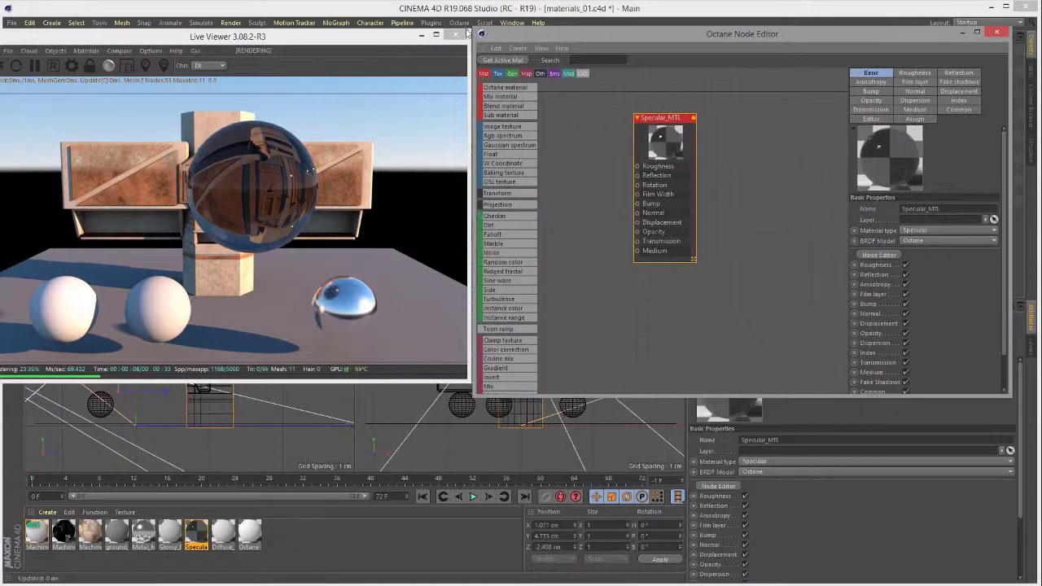
- Open the Octane render settings and place their window between the Live Viewer and the node editor
click(458, 22)
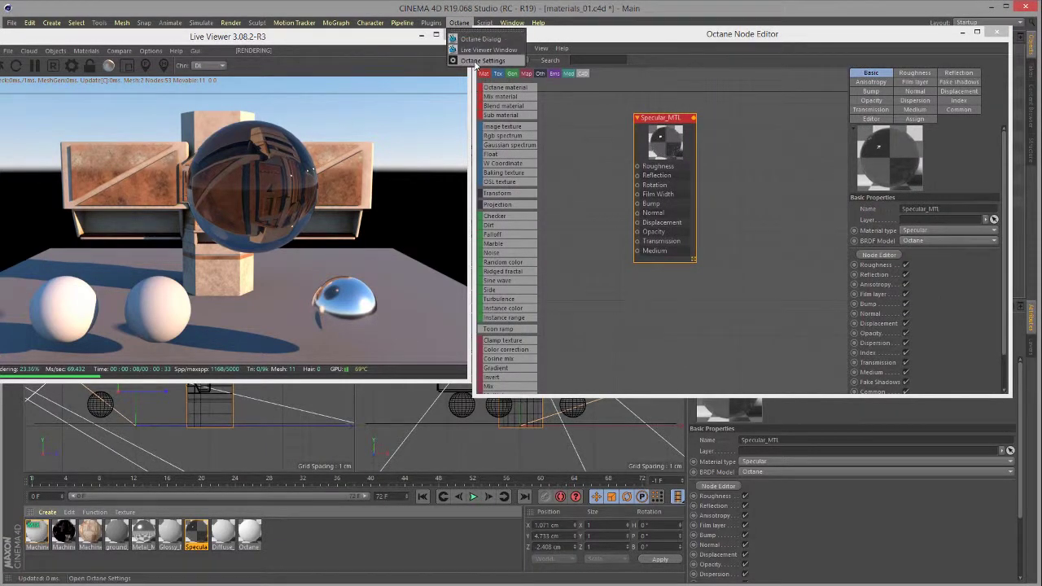
click(474, 63)
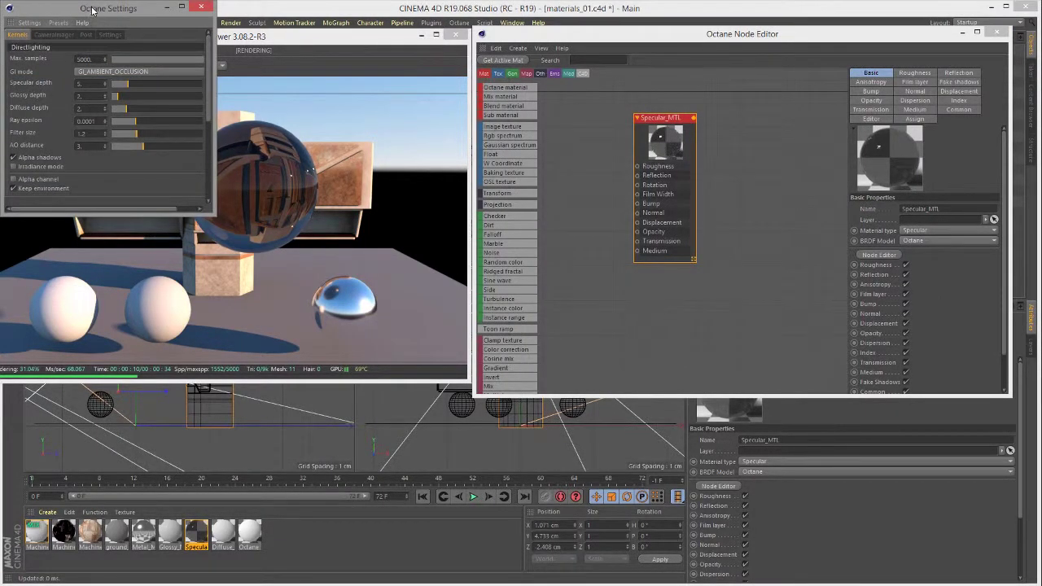
drag(87, 13, 445, 184)
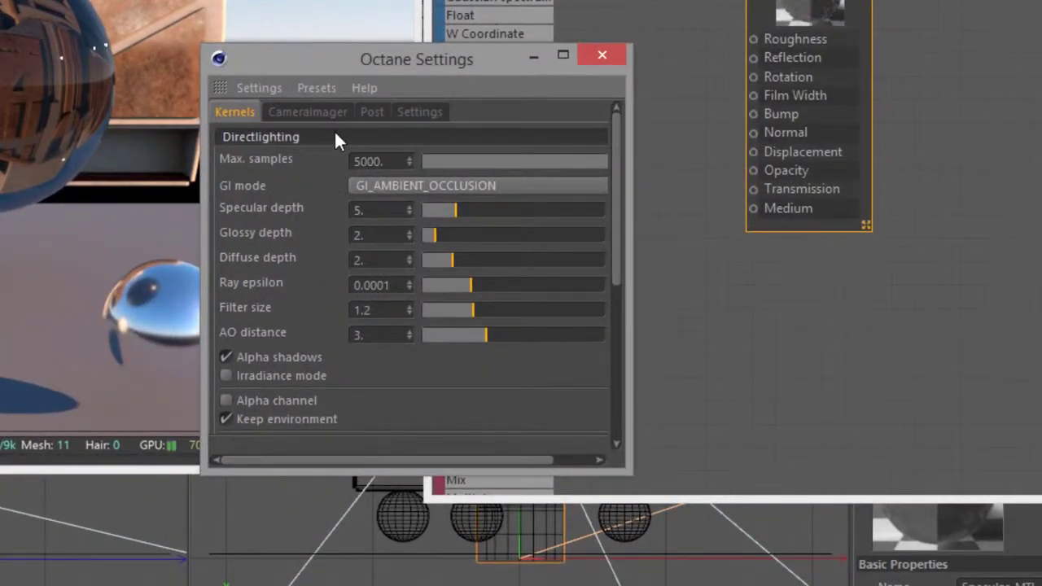
- Switch the render kernel to Pathtracing and view the spheres' caustics from another angle
click(260, 137)
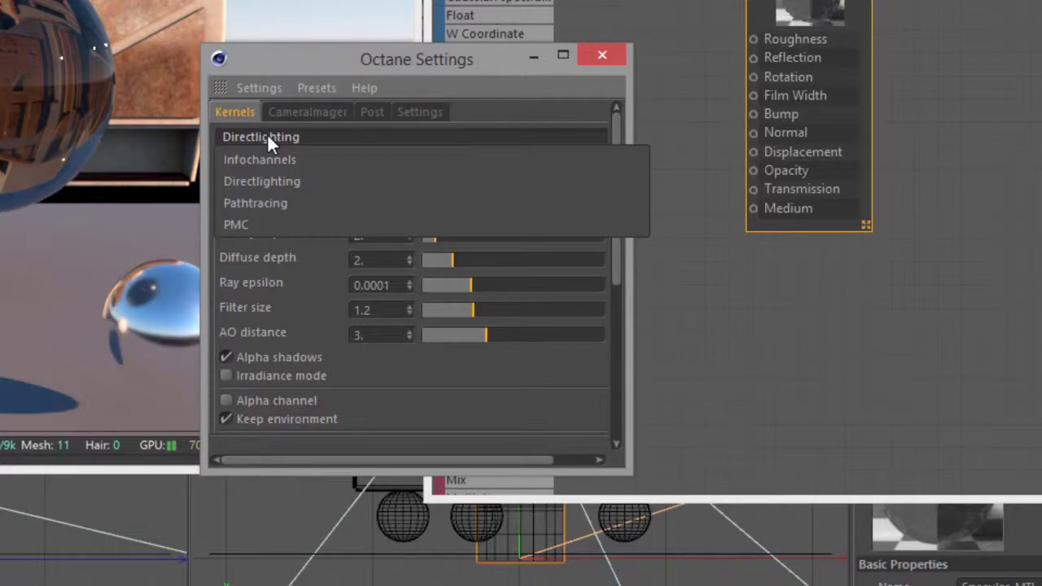
click(260, 205)
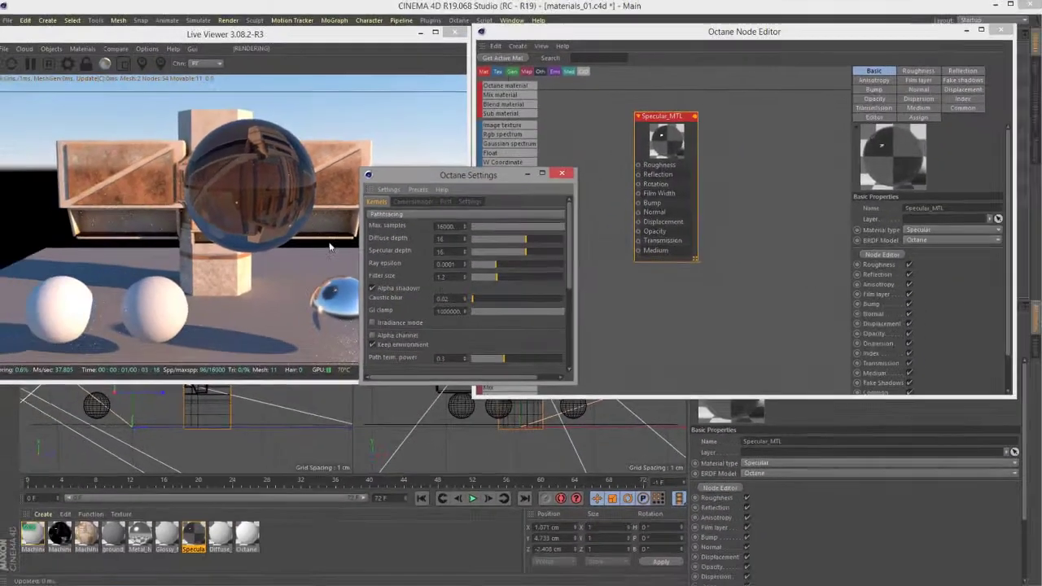
drag(331, 220, 283, 231)
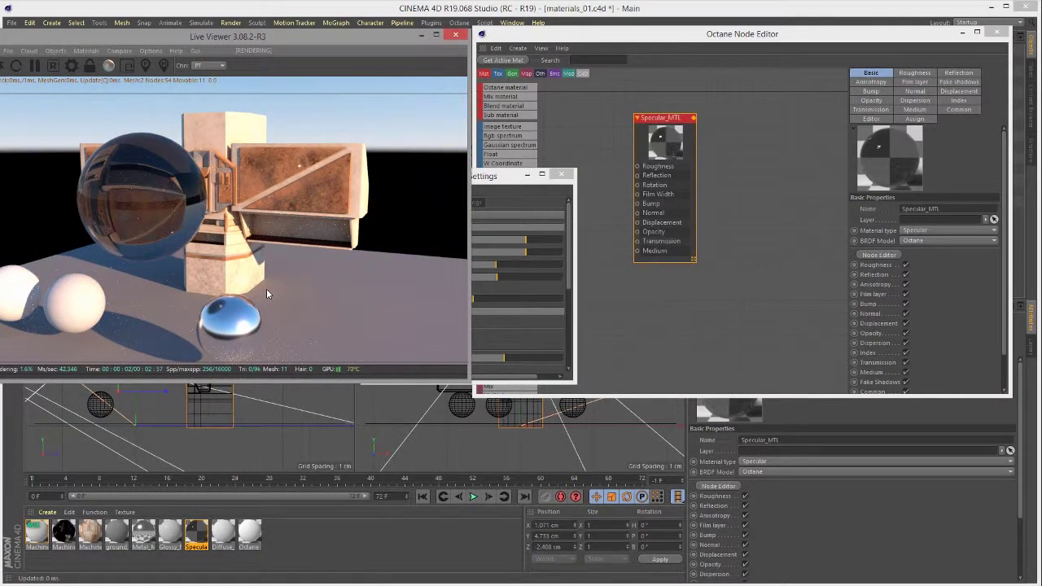
drag(267, 288, 238, 269)
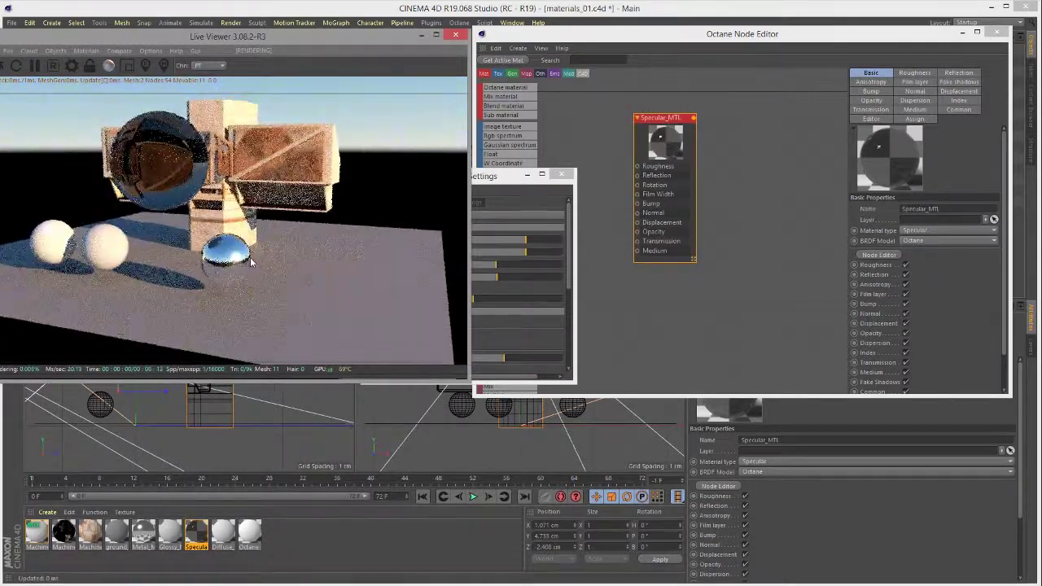
- Move the render settings clear of the Live Viewer and switch the kernel to PMC
click(497, 176)
drag(497, 176, 652, 196)
click(569, 234)
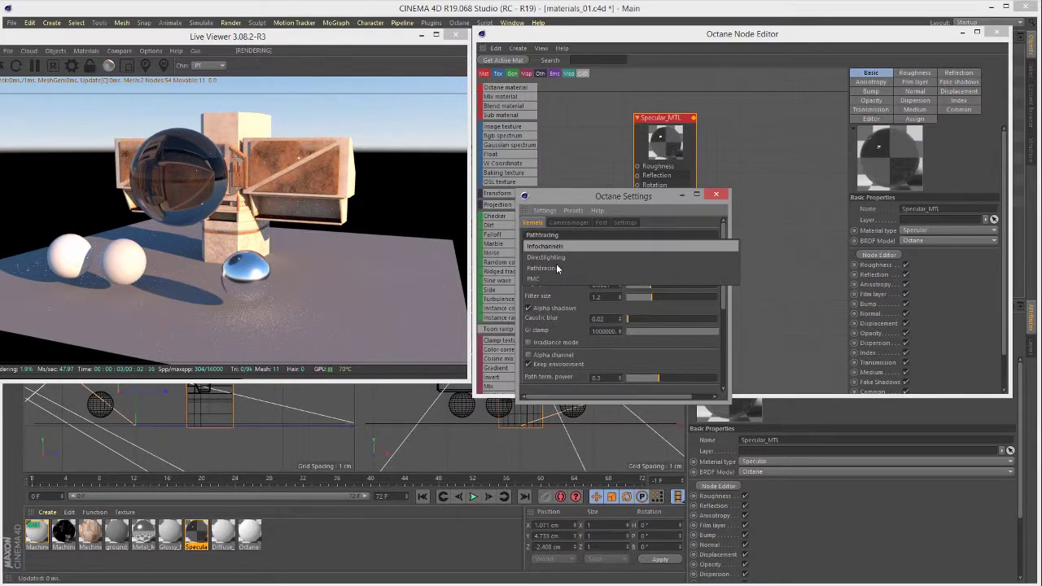
click(556, 280)
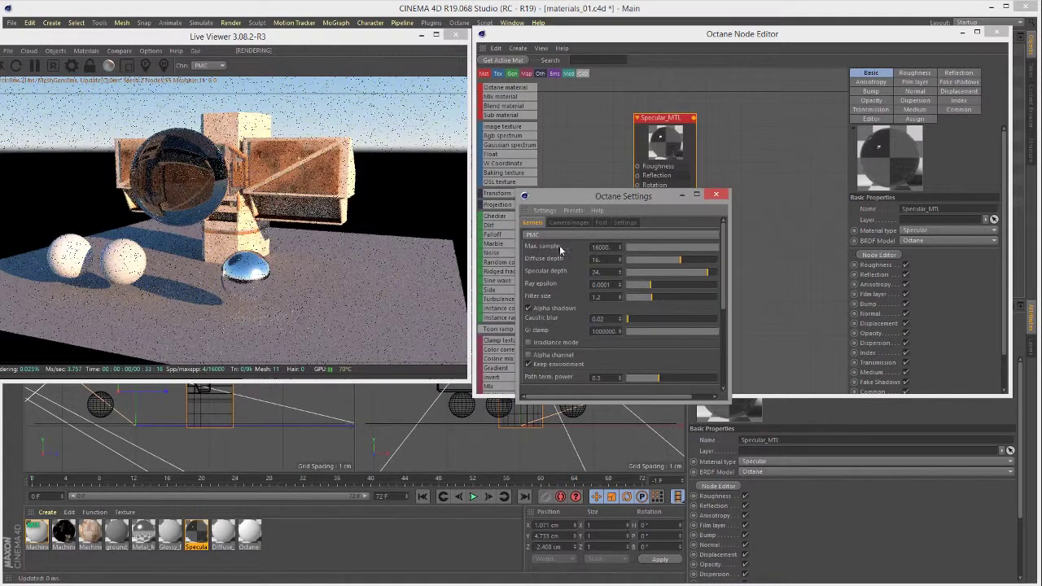
- Set the render kernel back to Directlighting
click(564, 233)
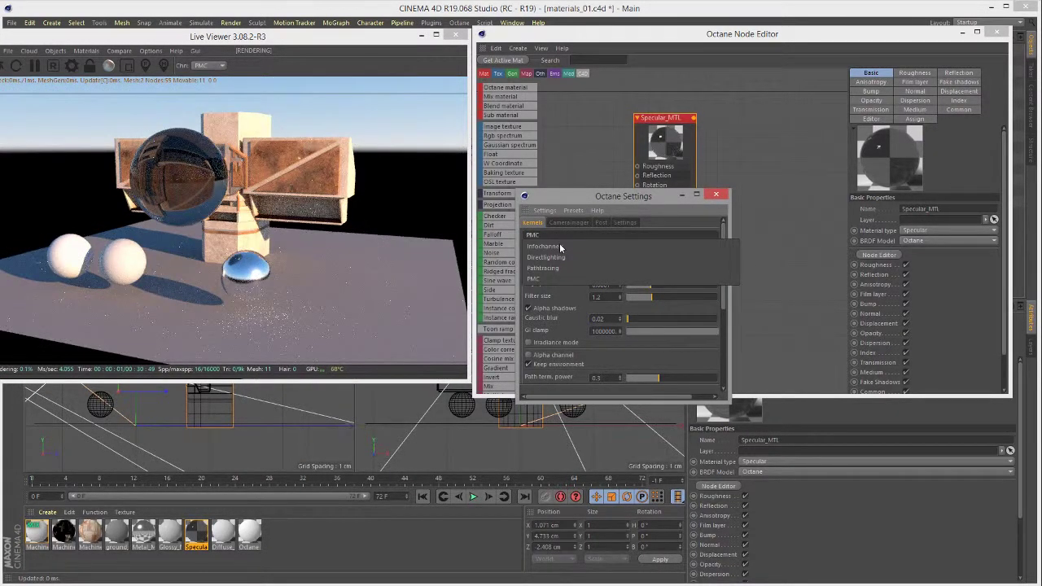
click(560, 257)
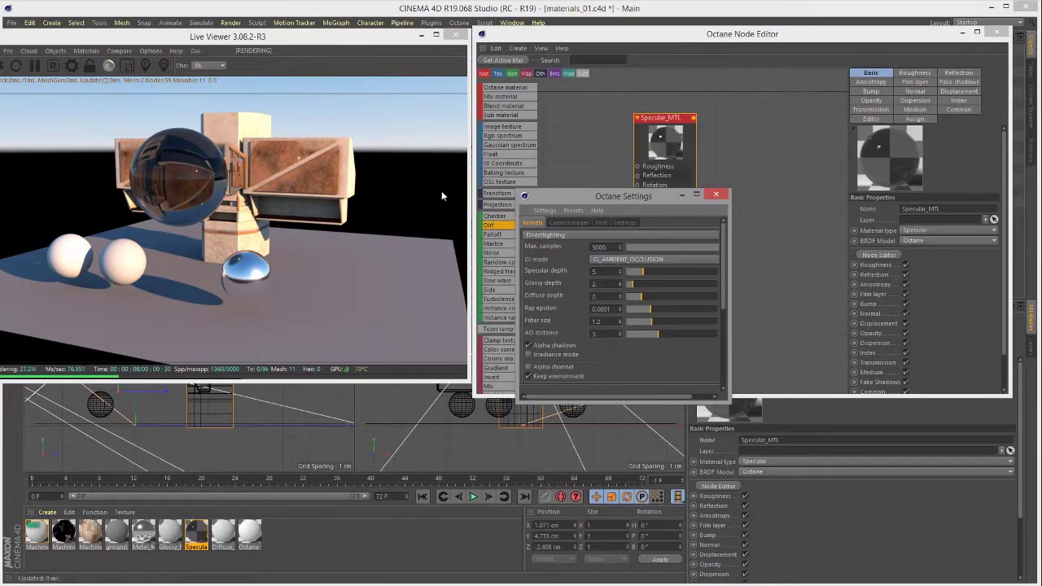
- Switch the render kernel to Pathtracing and close the Octane settings
click(532, 235)
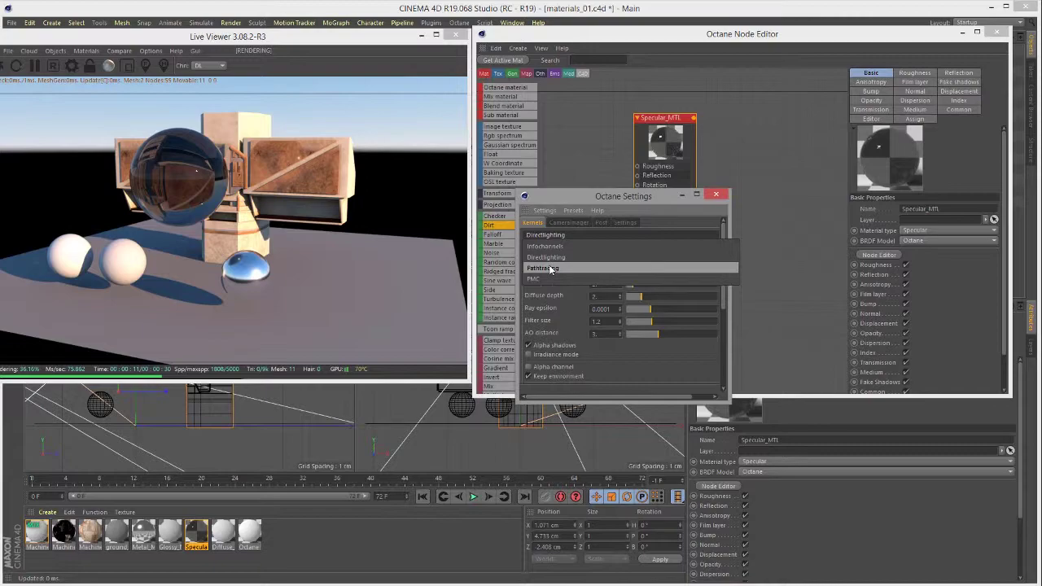
click(549, 270)
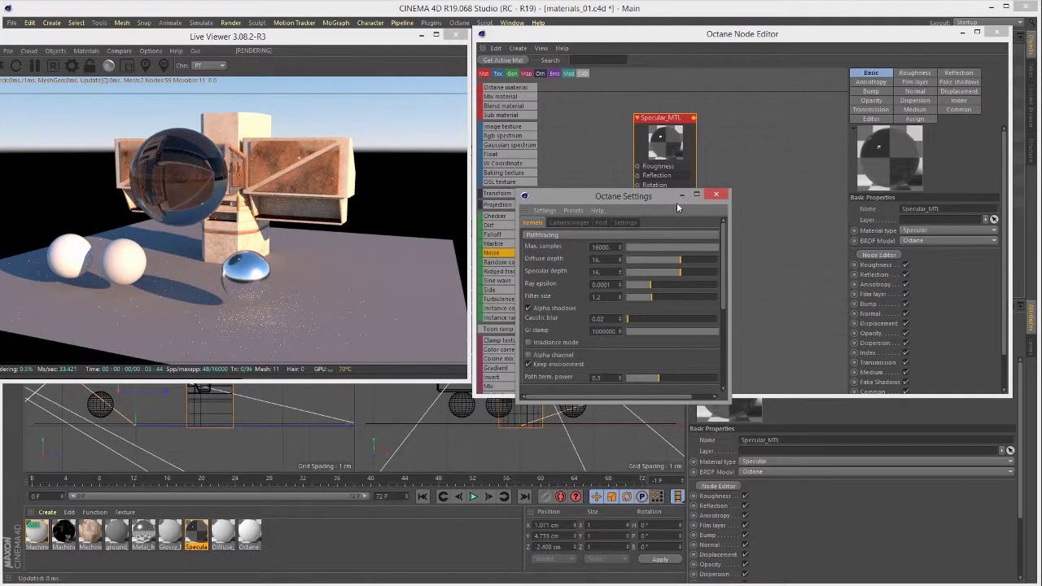
click(716, 194)
- Frame the Specular_MTL node in the node editor and bring the Live Viewer close to the large glass sphere
scroll(628, 209, up, 3)
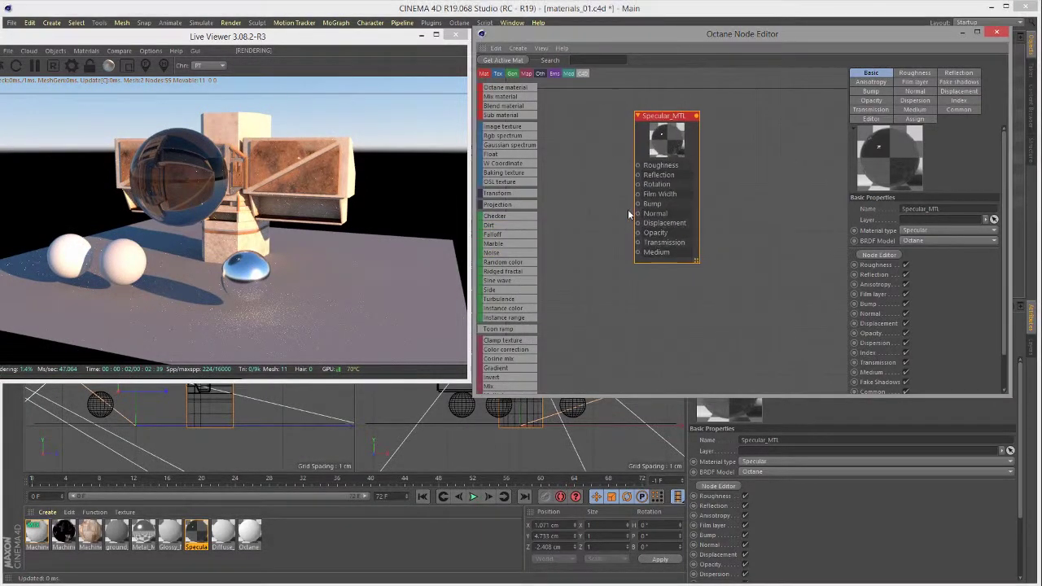
scroll(715, 249, up, 1)
middle_drag(653, 233, 627, 197)
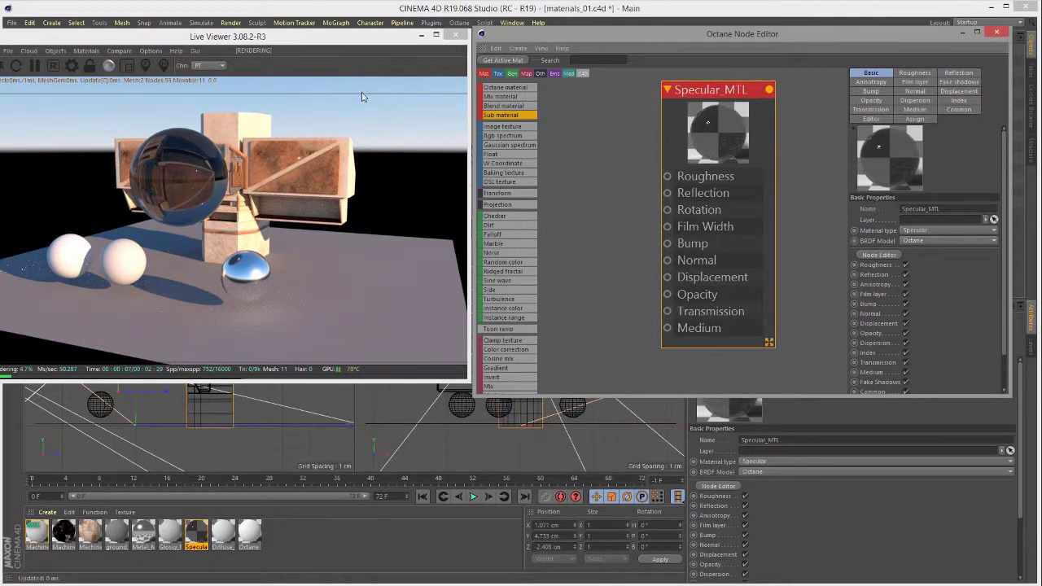
middle_drag(661, 113, 601, 122)
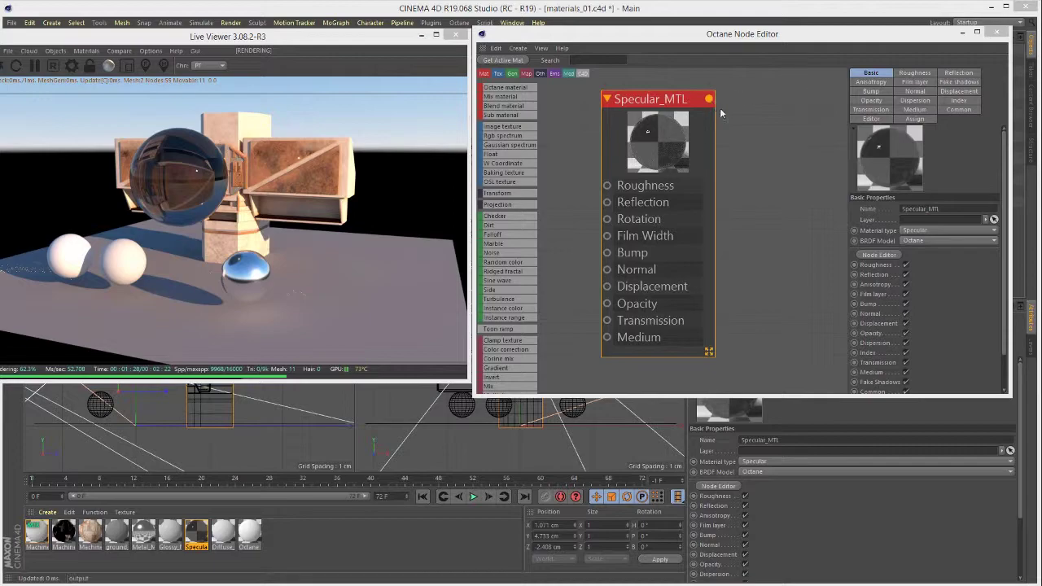
drag(521, 106, 215, 202)
scroll(215, 201, up, 8)
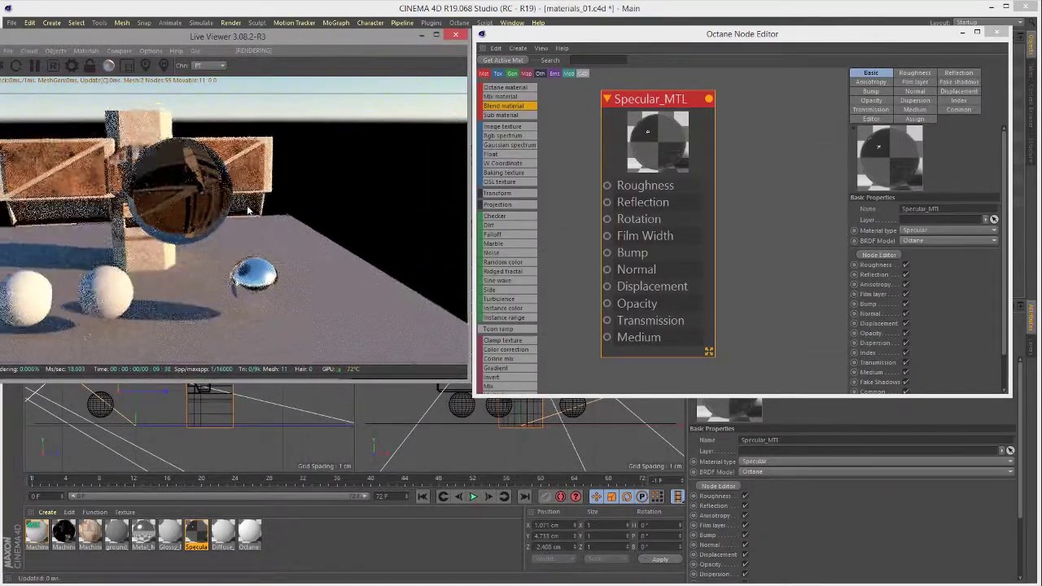
scroll(364, 208, up, 2)
drag(364, 208, 323, 178)
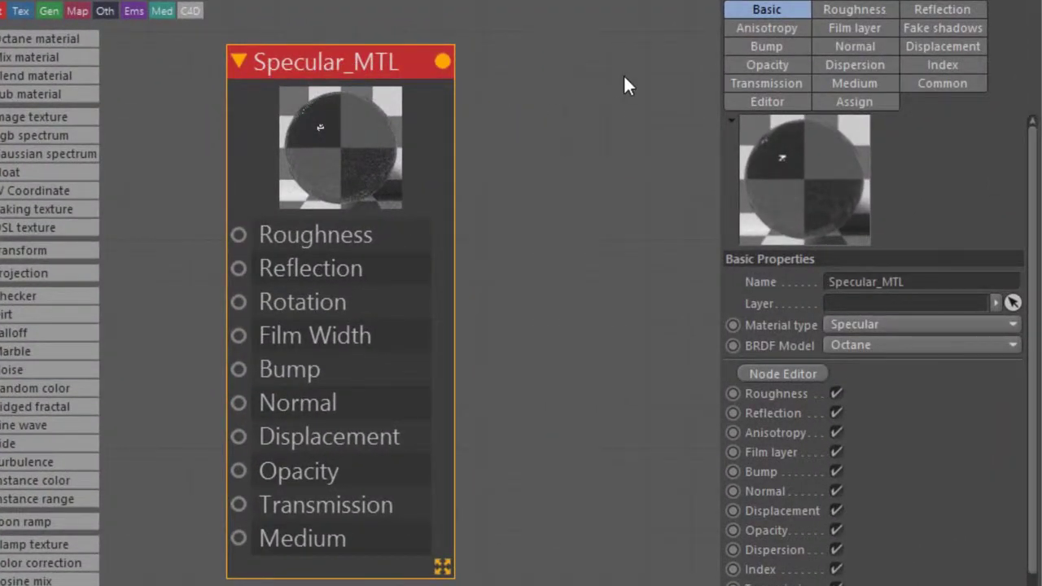
- Keep the material type on Specular and look through the material's Roughness and Reflection settings
click(849, 325)
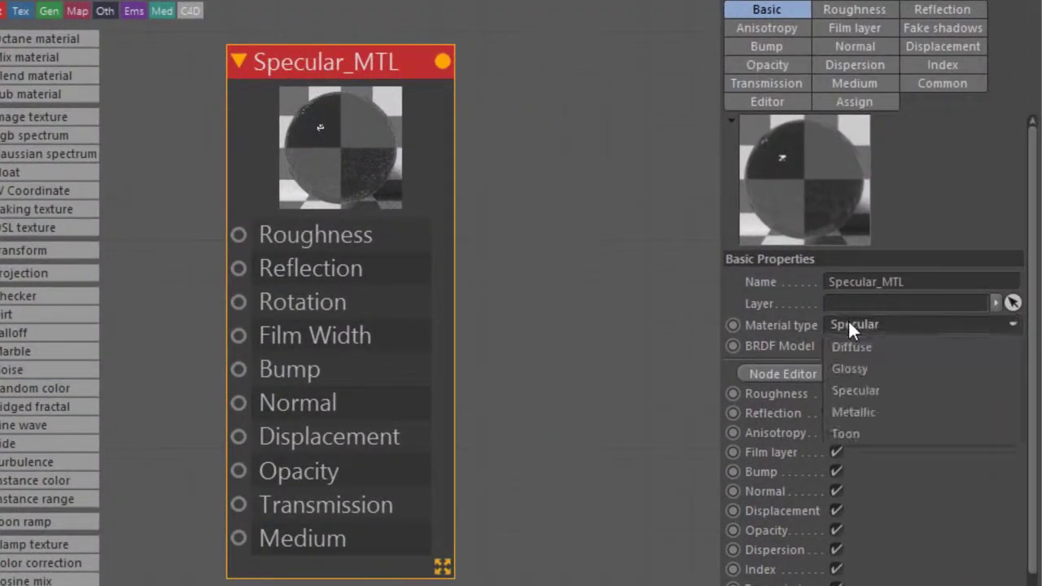
click(853, 387)
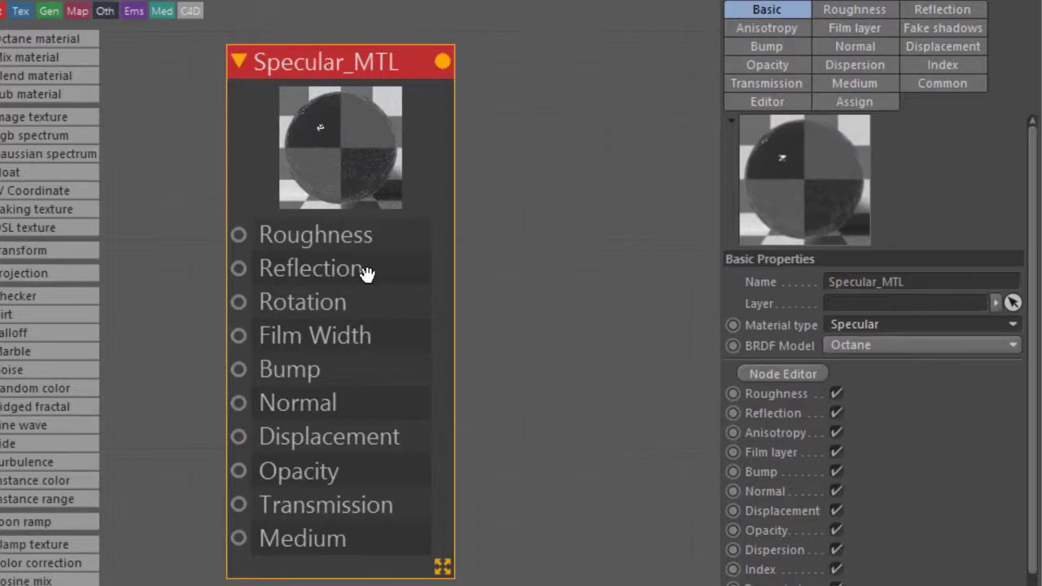
click(835, 9)
click(917, 11)
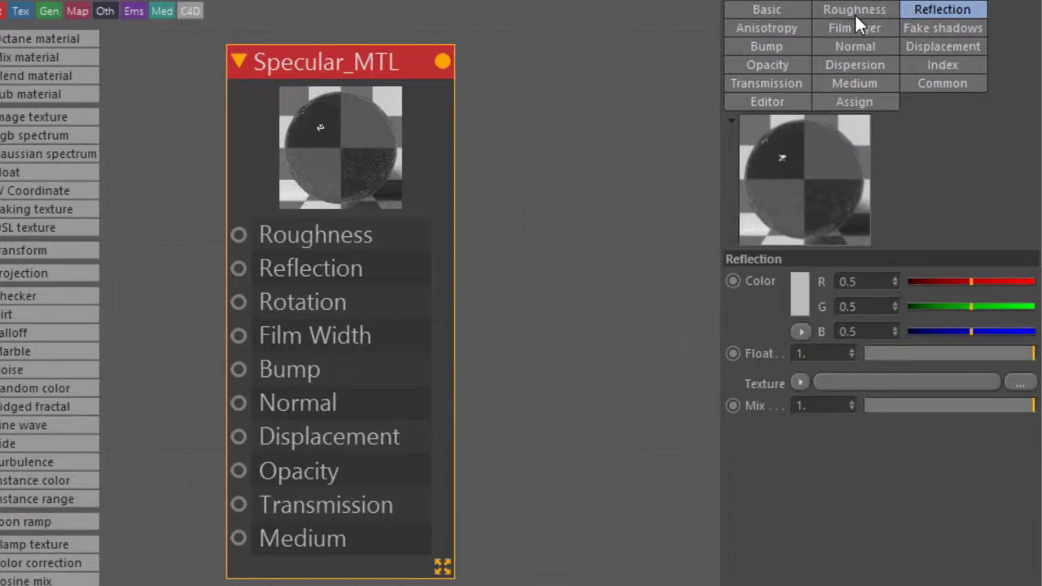
click(855, 13)
click(908, 15)
click(855, 8)
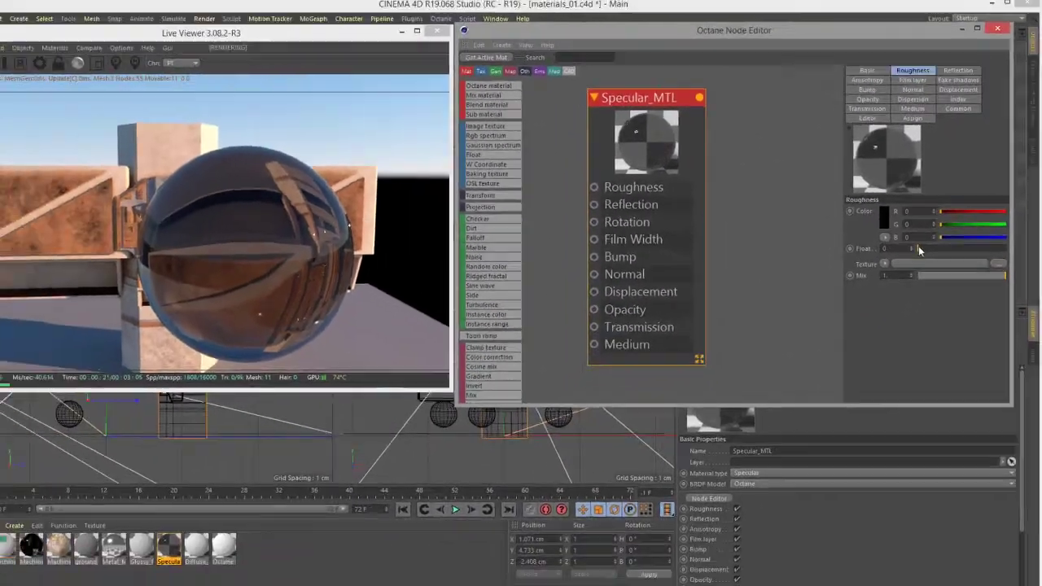
- Try a Roughness float of about 0.09 on the specular material, then return it to 0
drag(877, 325, 889, 323)
alt+drag(293, 228, 313, 195)
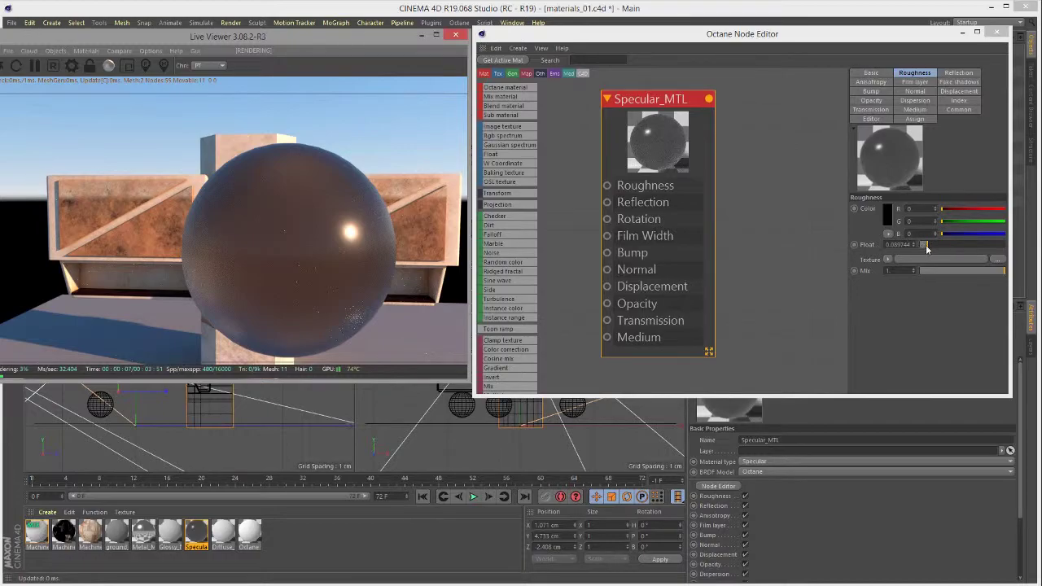
mouse_move(926, 244)
mouse_down()
mouse_move(942, 243)
mouse_move(911, 245)
mouse_up()
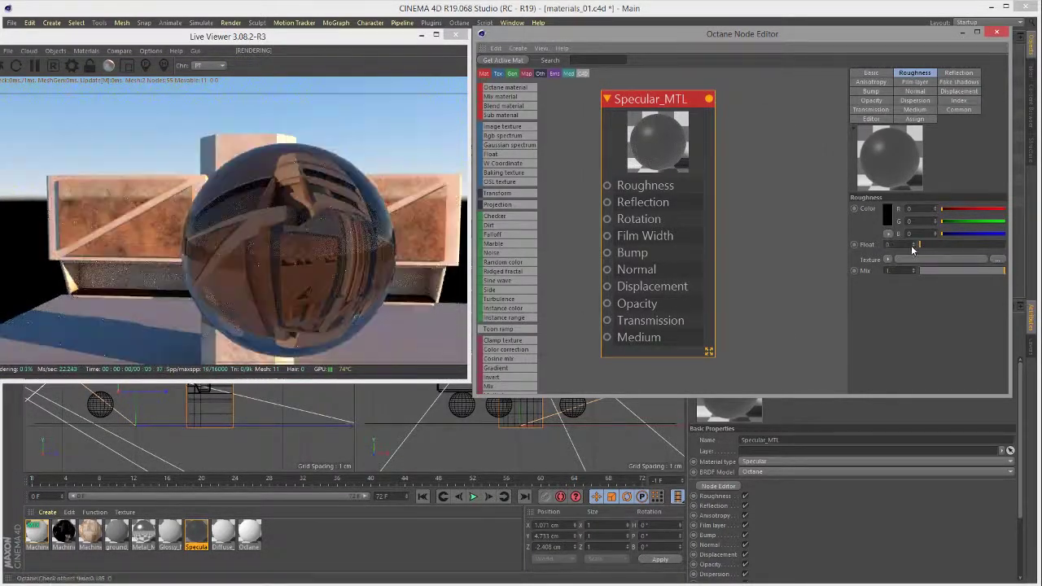
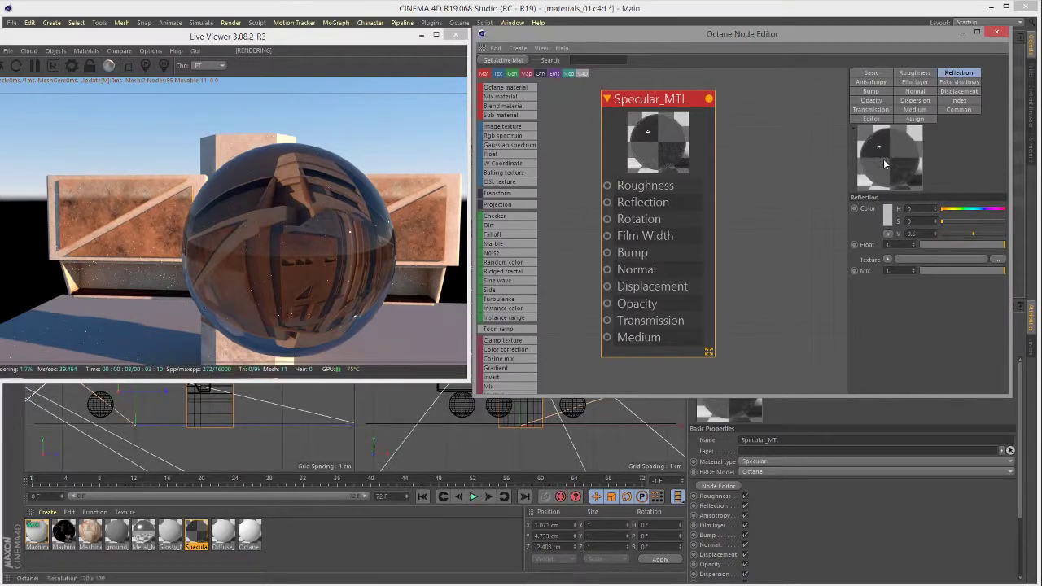
- Vary the Reflection colour's V value, ending at about 0.65, and raise the Roughness colour's V value to about 0.07
drag(944, 240, 1016, 234)
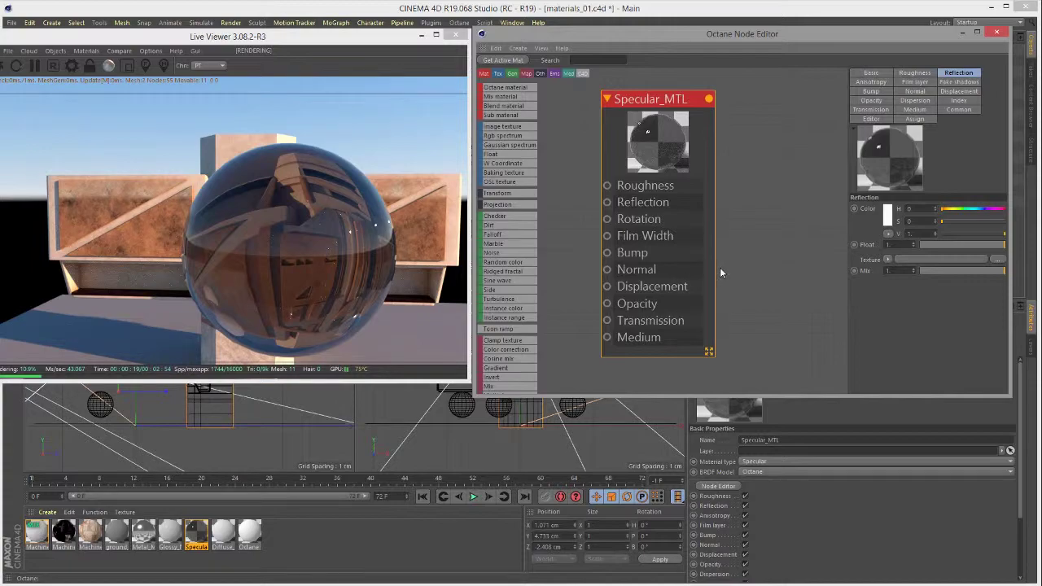
click(977, 234)
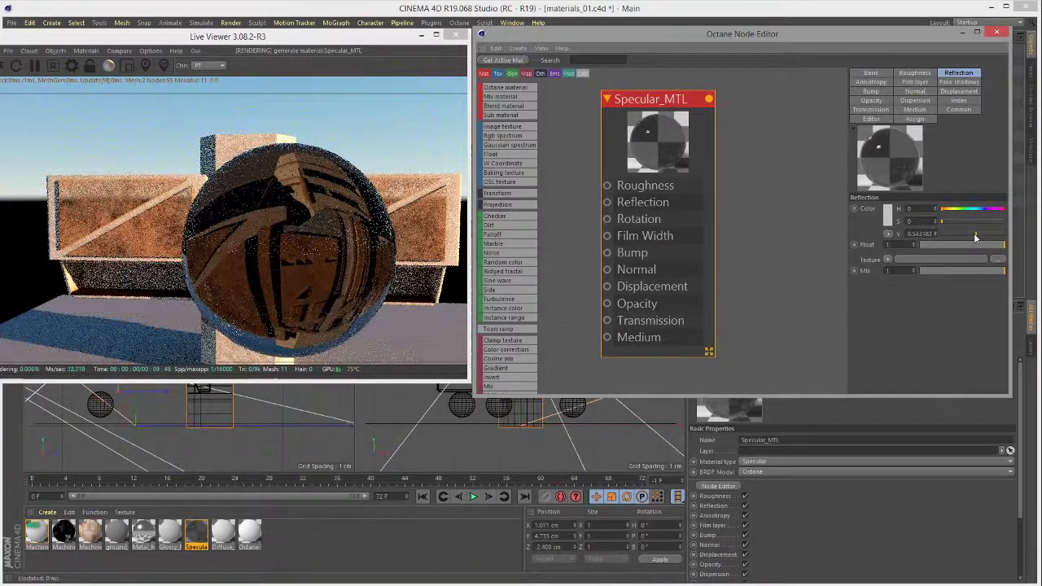
drag(977, 234, 982, 233)
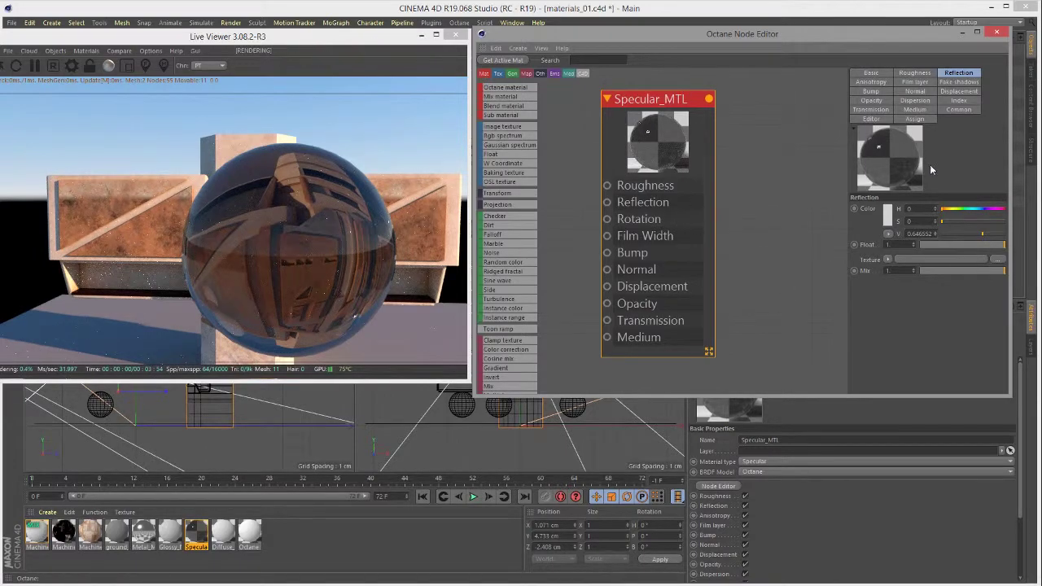
click(913, 74)
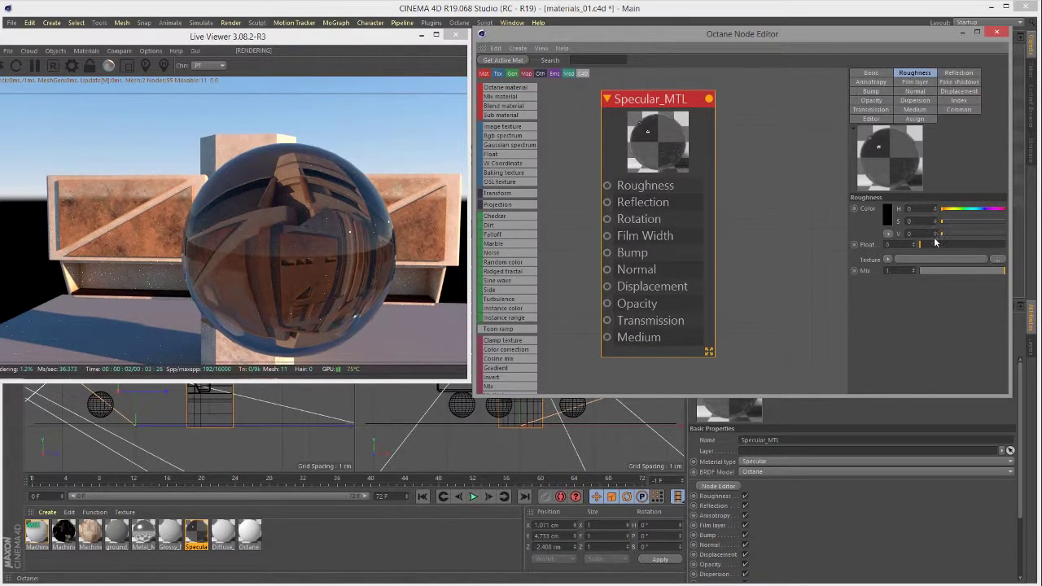
drag(944, 233, 947, 236)
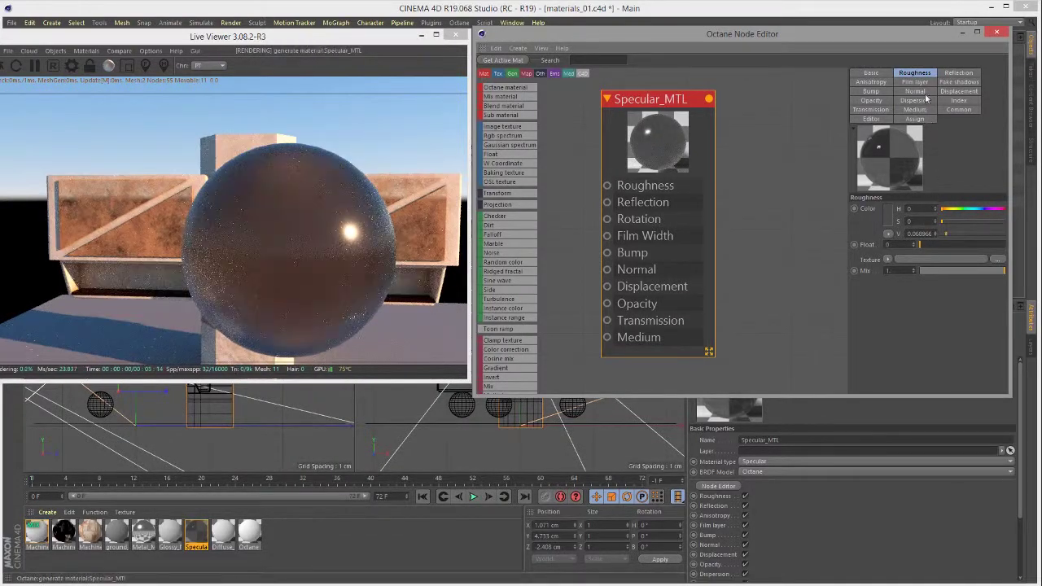
- Lower the Reflection colour's V value to 0, then set it to 0.001
click(954, 73)
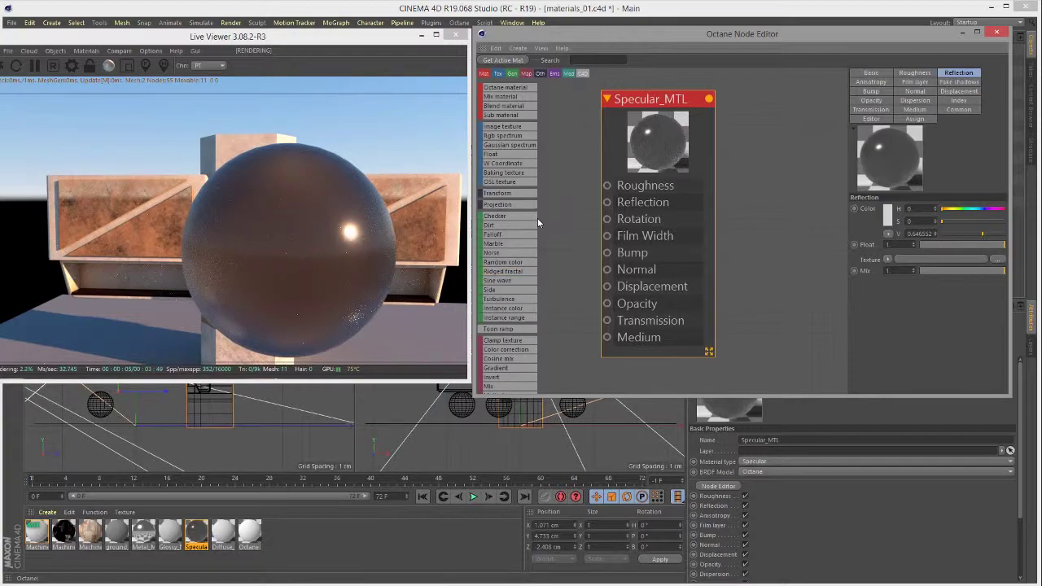
drag(984, 233, 942, 235)
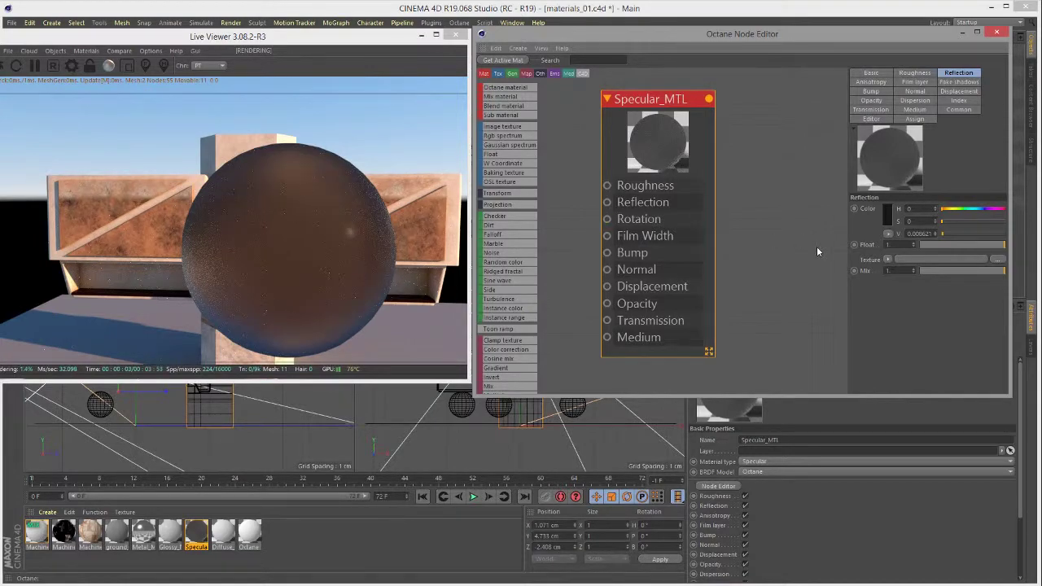
text(0)
key(Return)
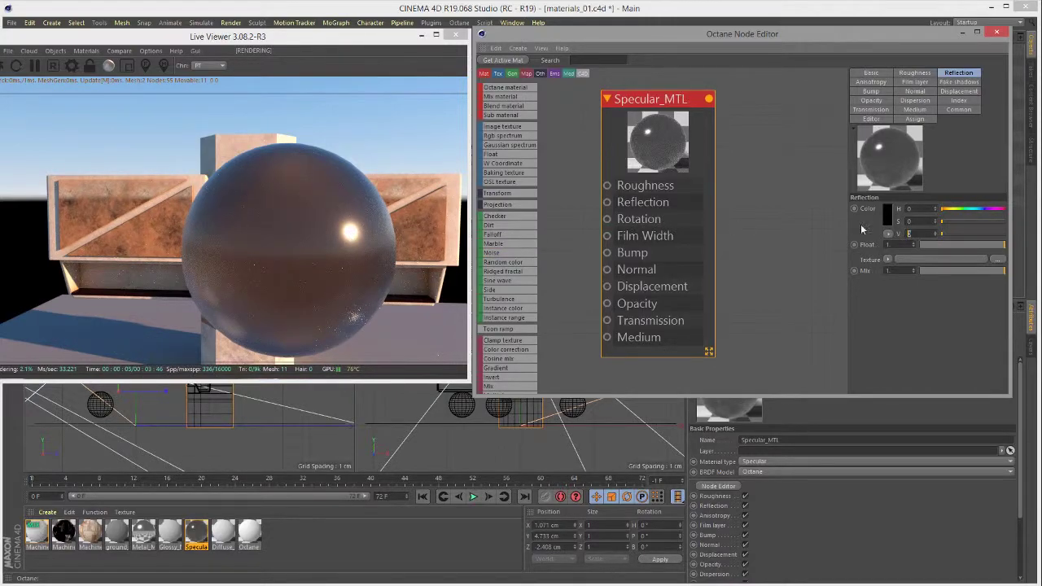
text(0.001)
key(Return)
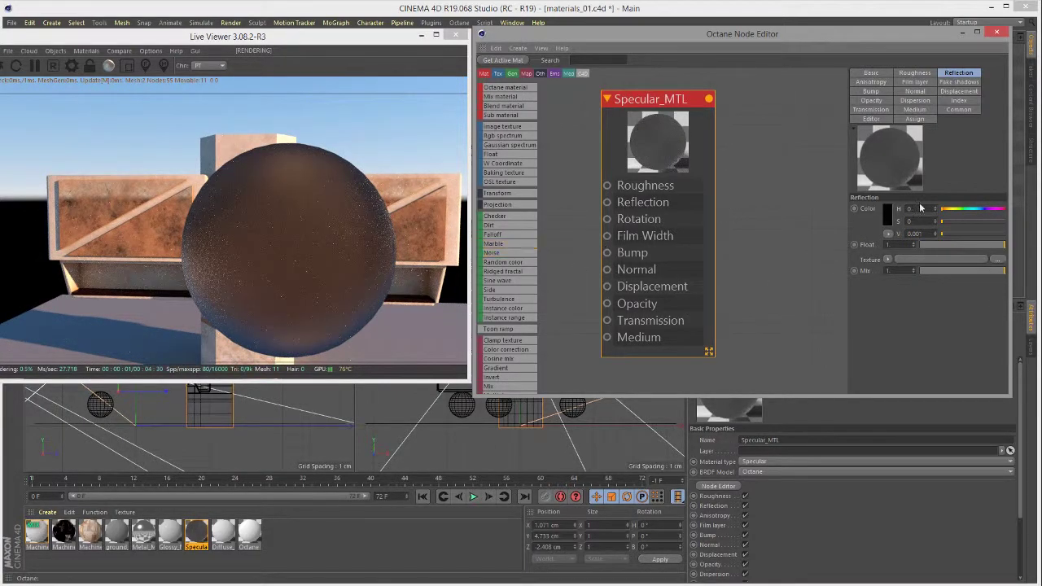
- Raise the Reflection colour's V value to 1 and reduce the Roughness colour's V value to about 0.007
drag(952, 232, 1006, 244)
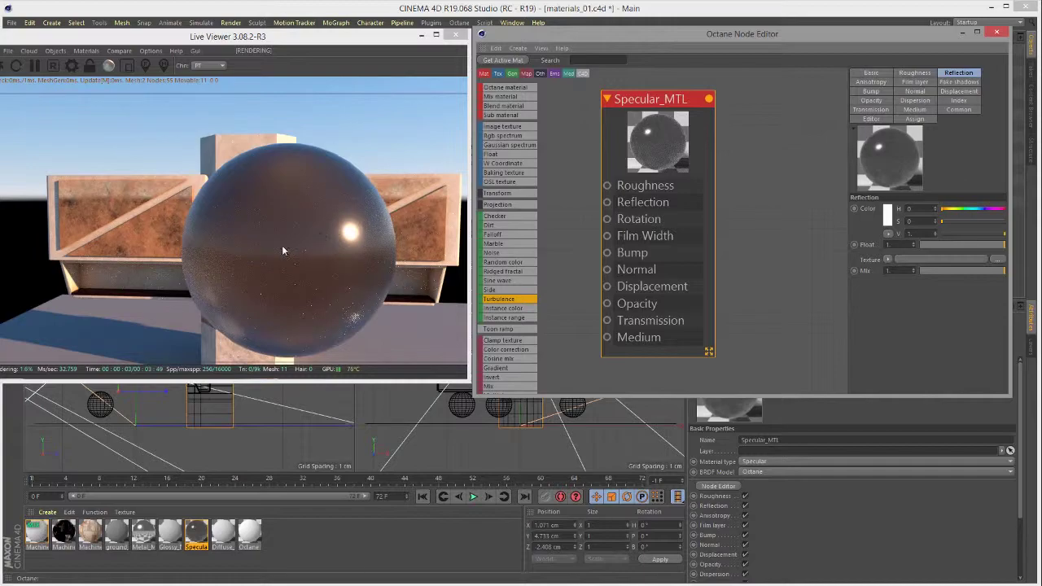
click(915, 72)
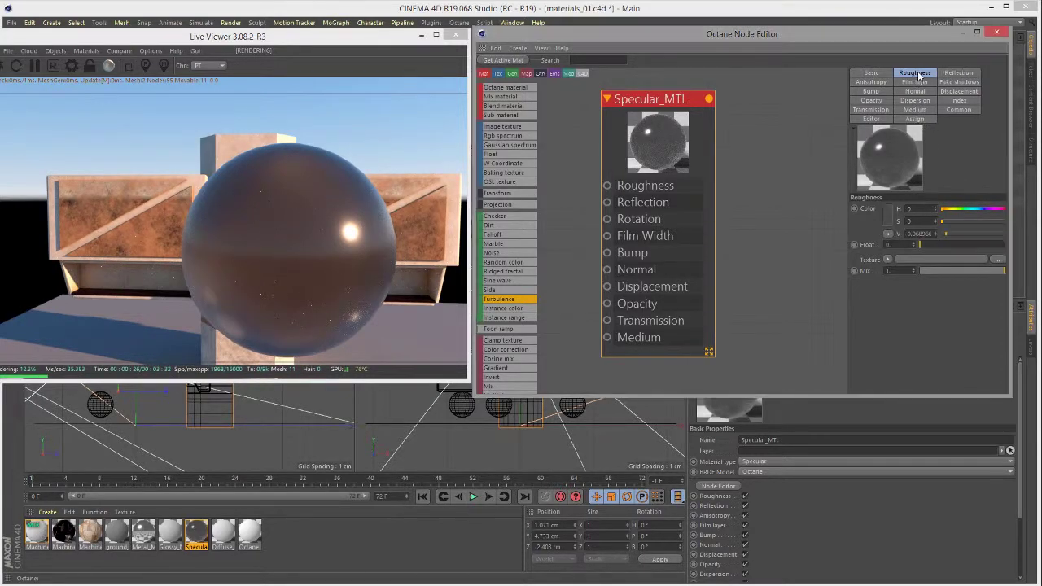
drag(946, 233, 941, 232)
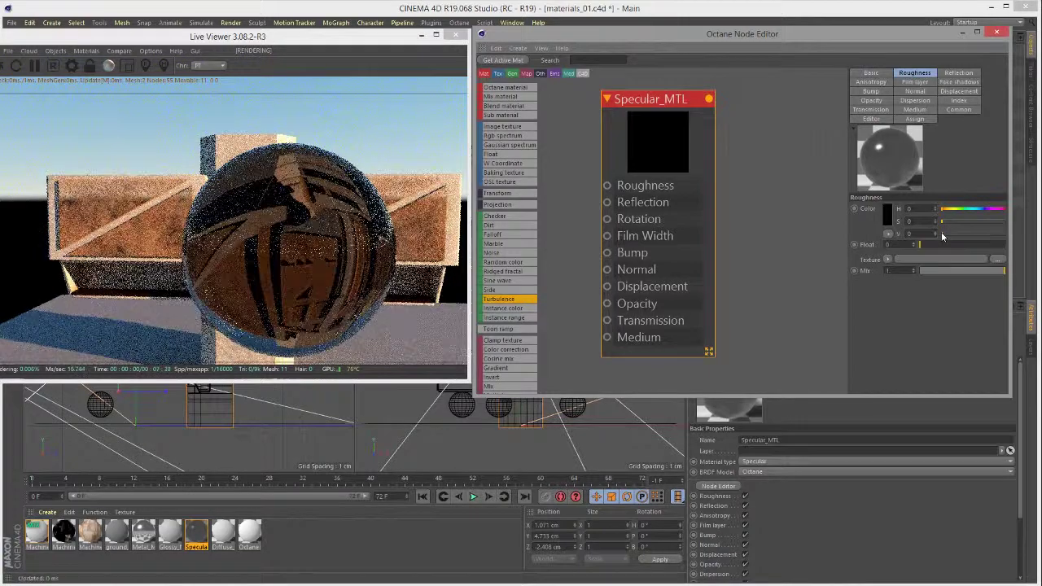
click(943, 232)
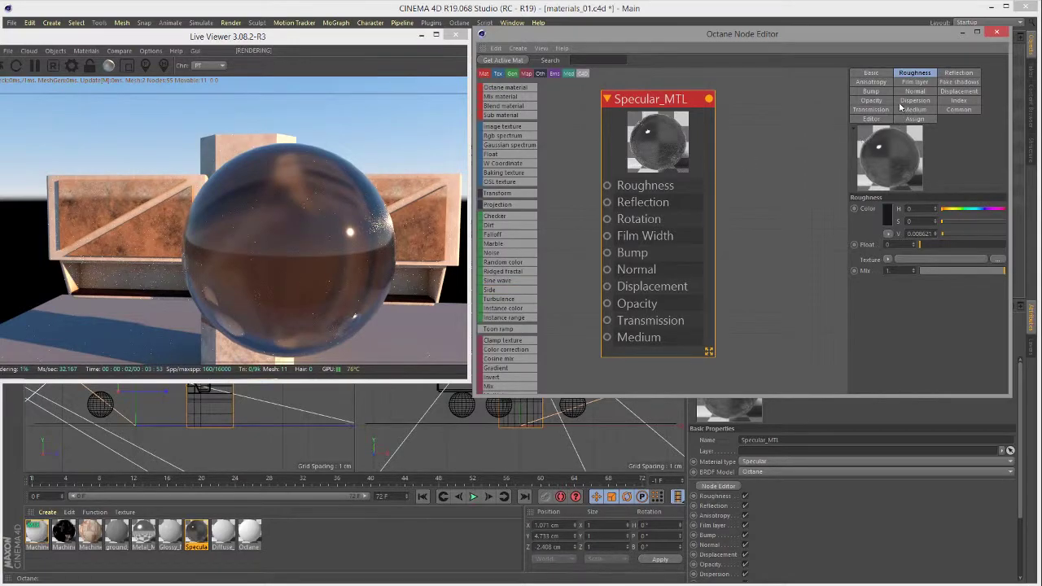
- Set the material's anisotropy to about 0.69 and change its BRDF model to Beckmann
click(871, 82)
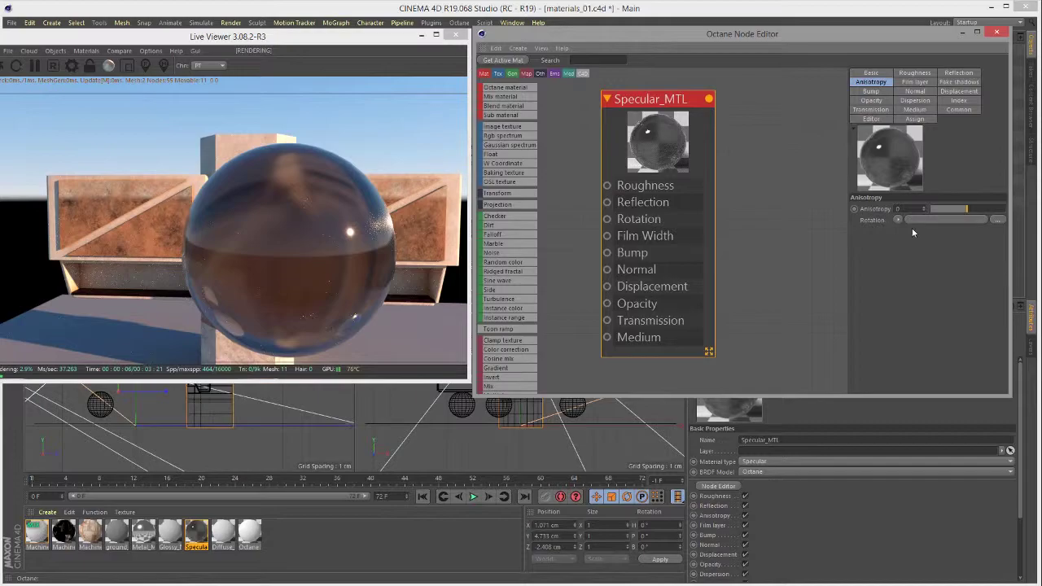
drag(969, 209, 992, 210)
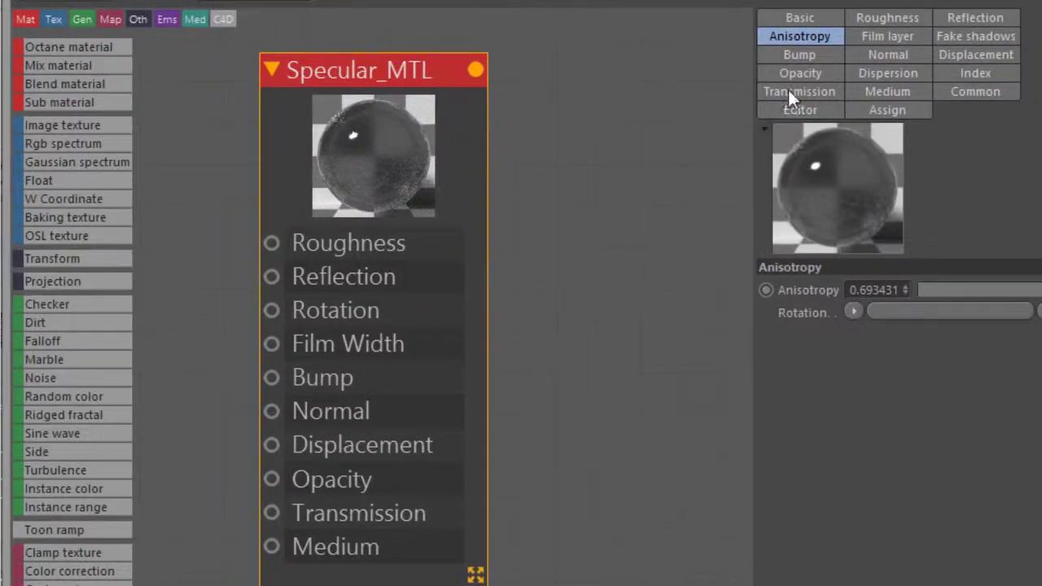
click(789, 17)
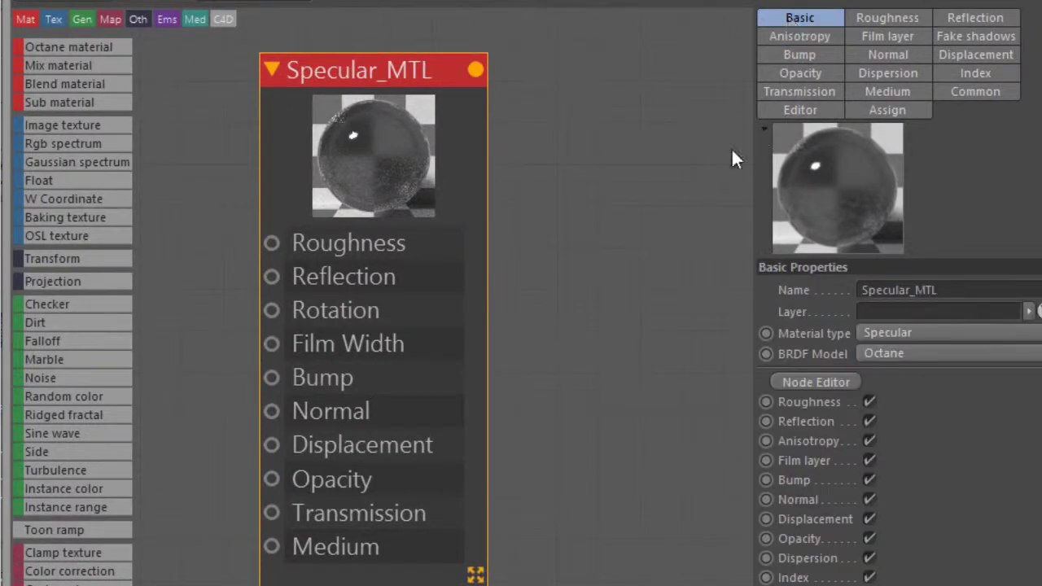
click(891, 350)
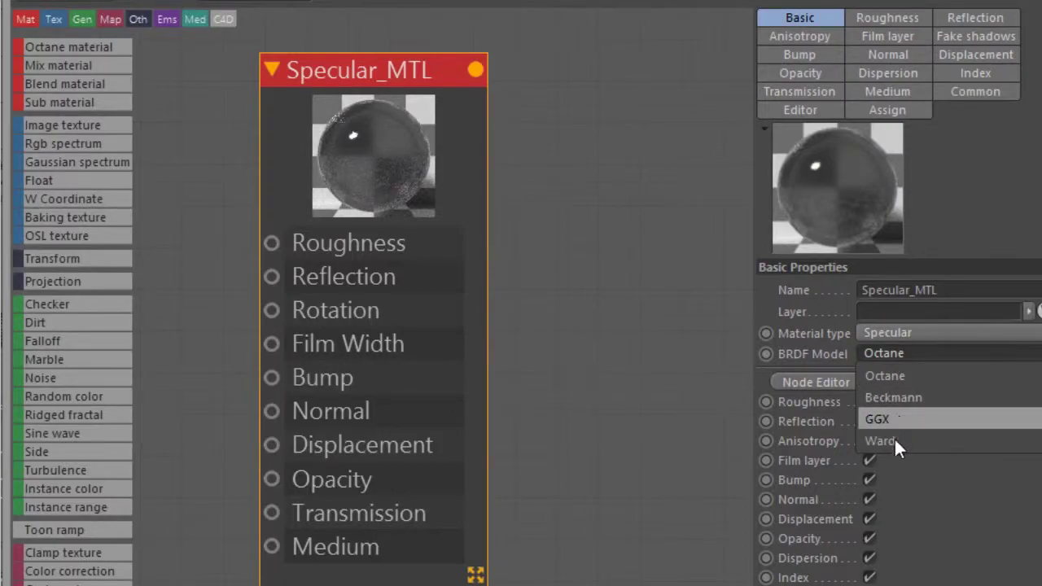
click(894, 400)
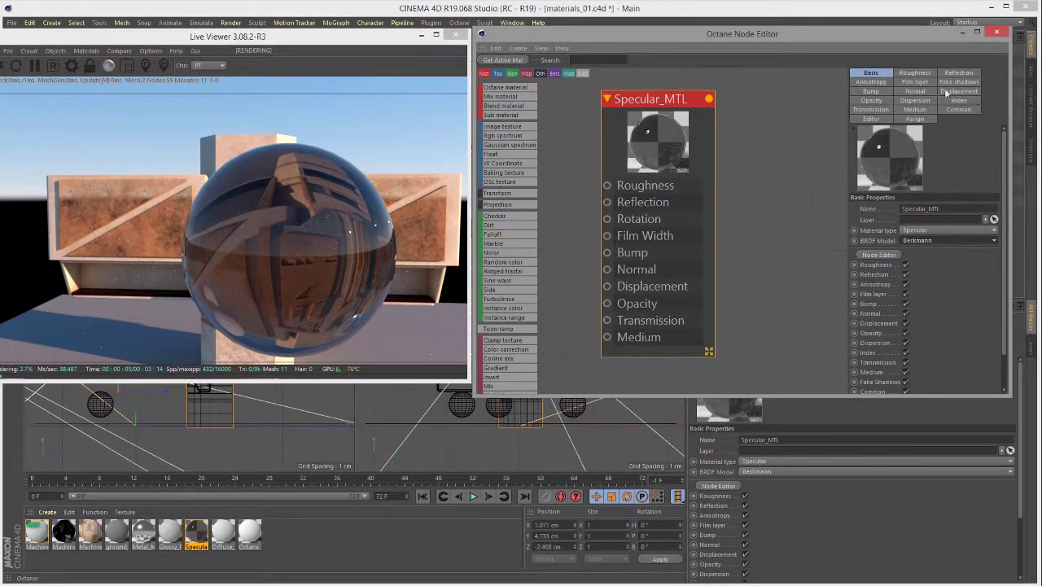
- Raise the specular material's anisotropy to 1 and its Roughness colour's V value to about 0.40
click(871, 82)
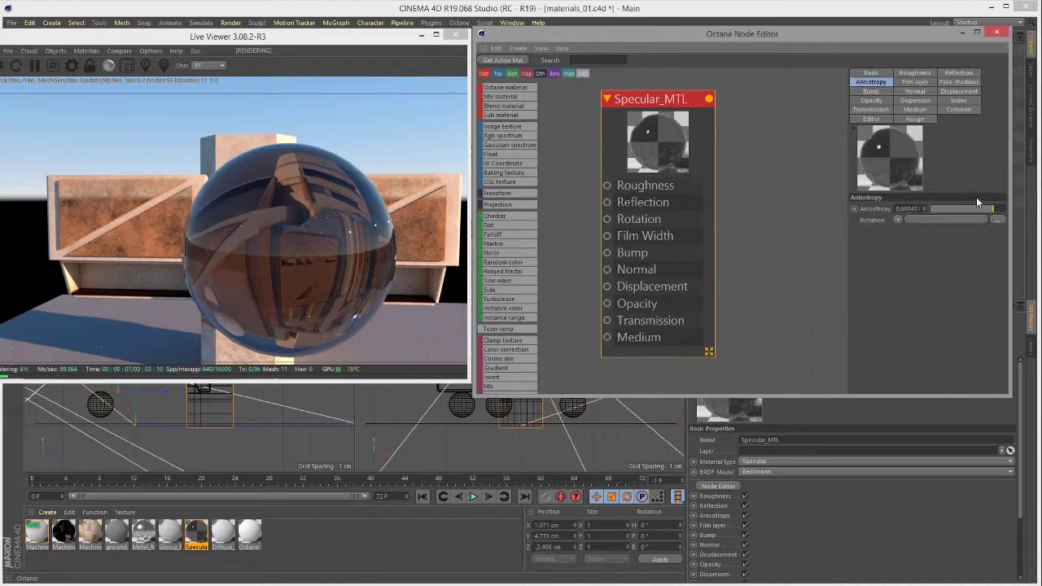
drag(981, 208, 1015, 213)
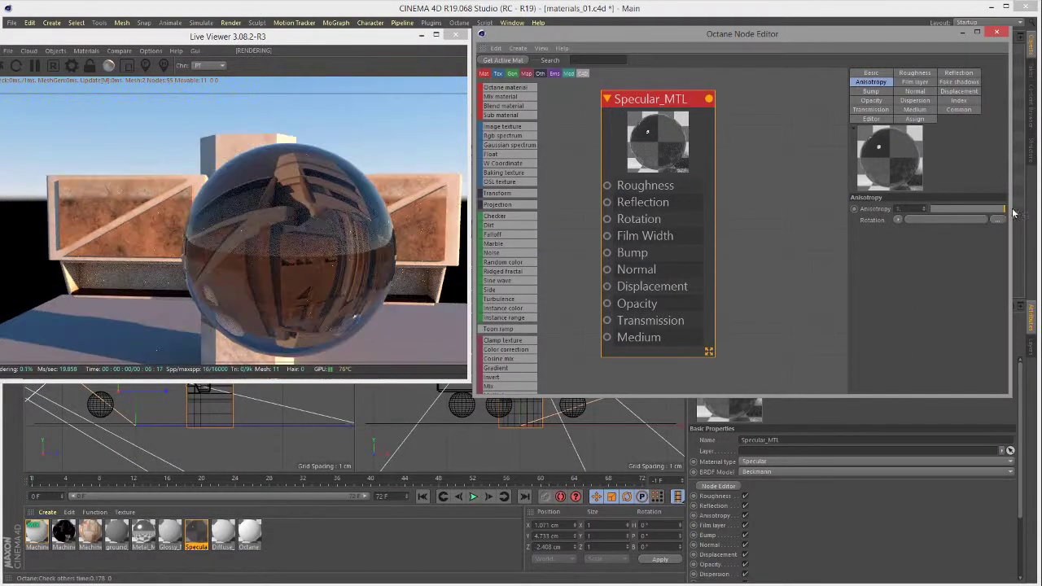
click(914, 73)
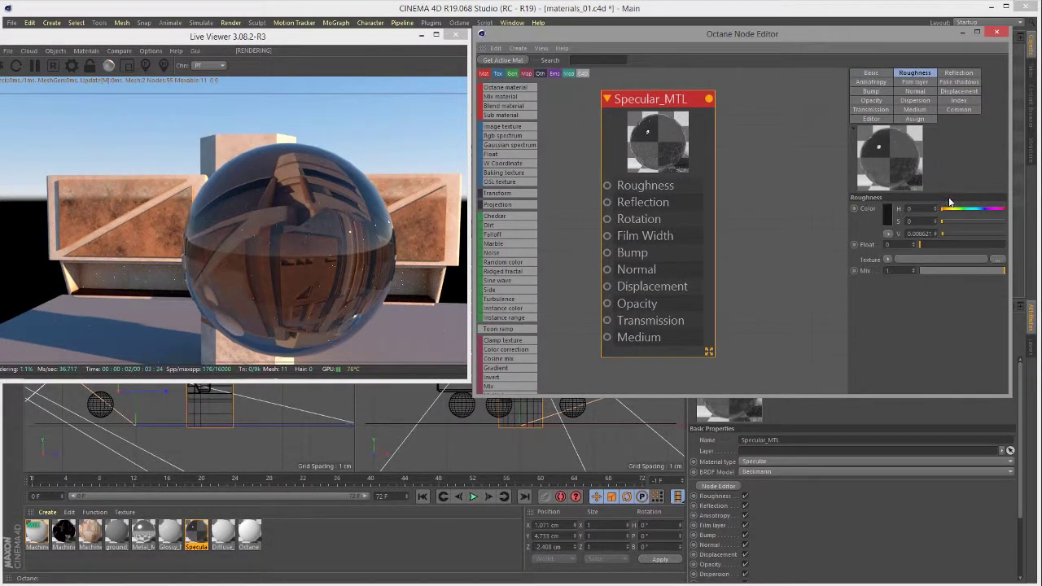
drag(941, 234, 967, 234)
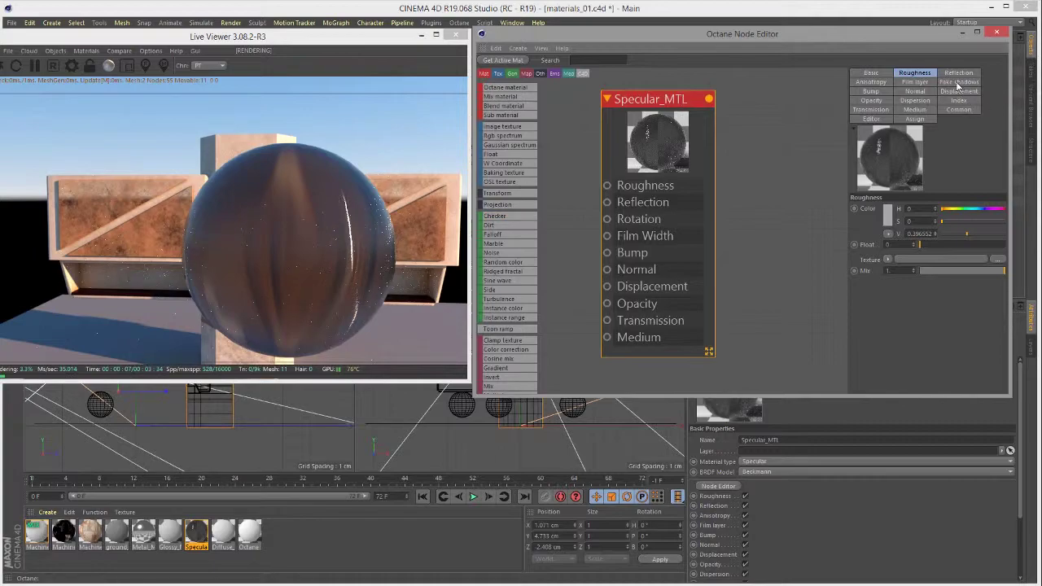
- Connect a Float texture to the specular material's Rotation input and vary its float value
click(871, 82)
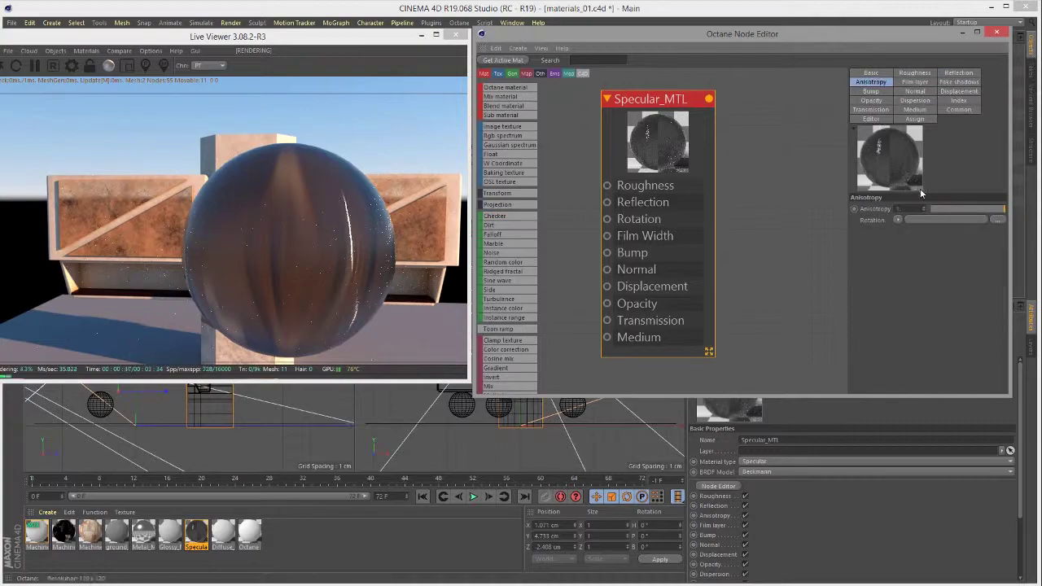
middle_drag(560, 154, 665, 178)
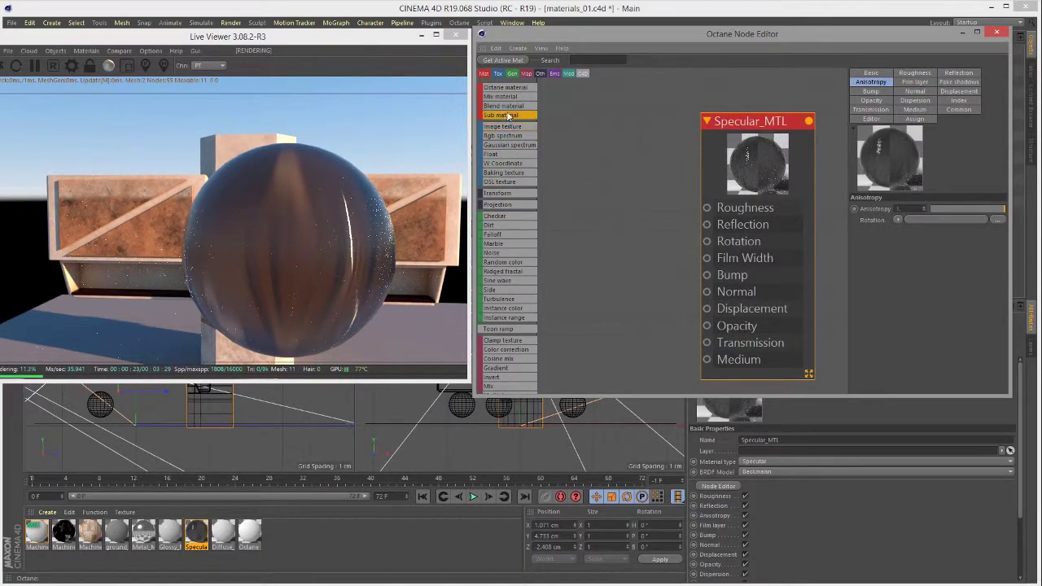
drag(494, 154, 723, 242)
drag(957, 95, 983, 95)
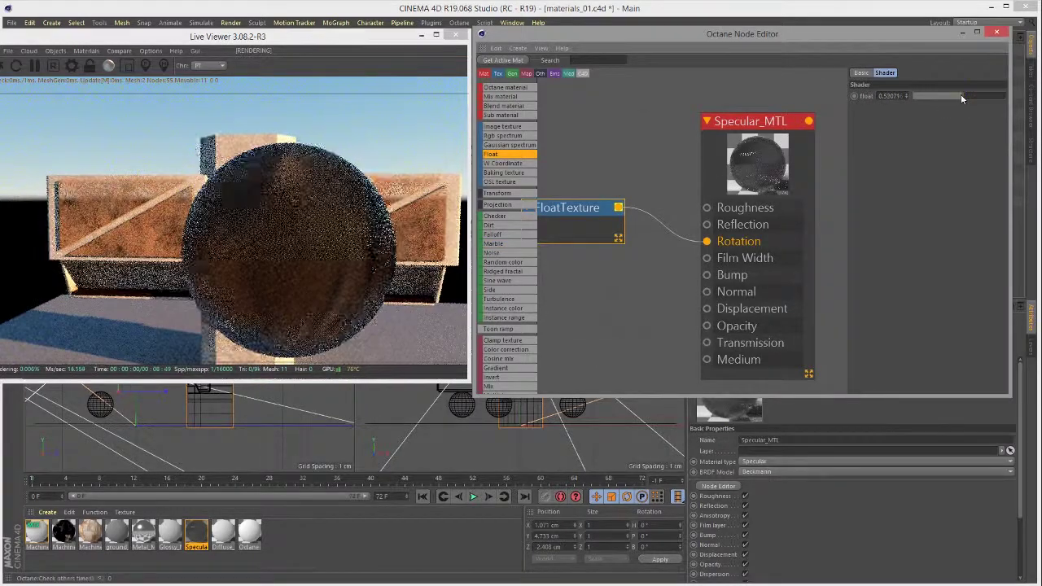
- Reduce the specular material's anisotropy to about 0.46 and its Roughness colour's V value to about 0.22
click(759, 122)
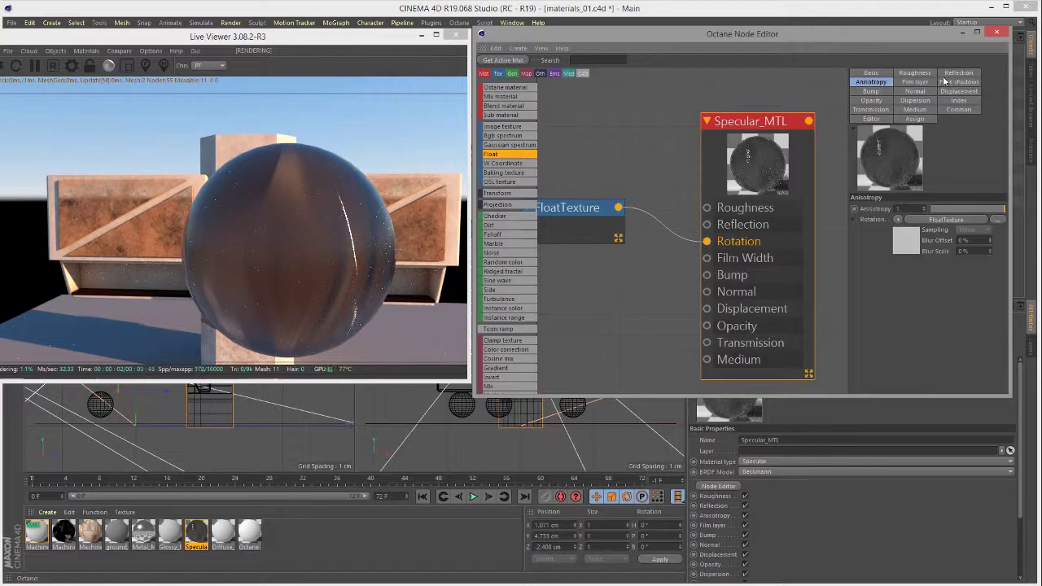
drag(999, 207, 984, 207)
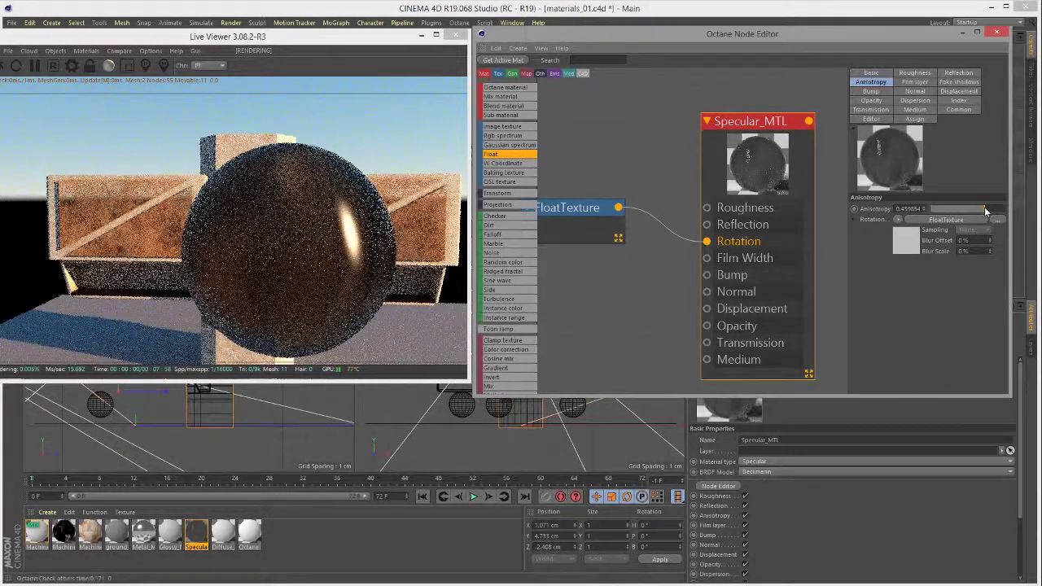
click(920, 73)
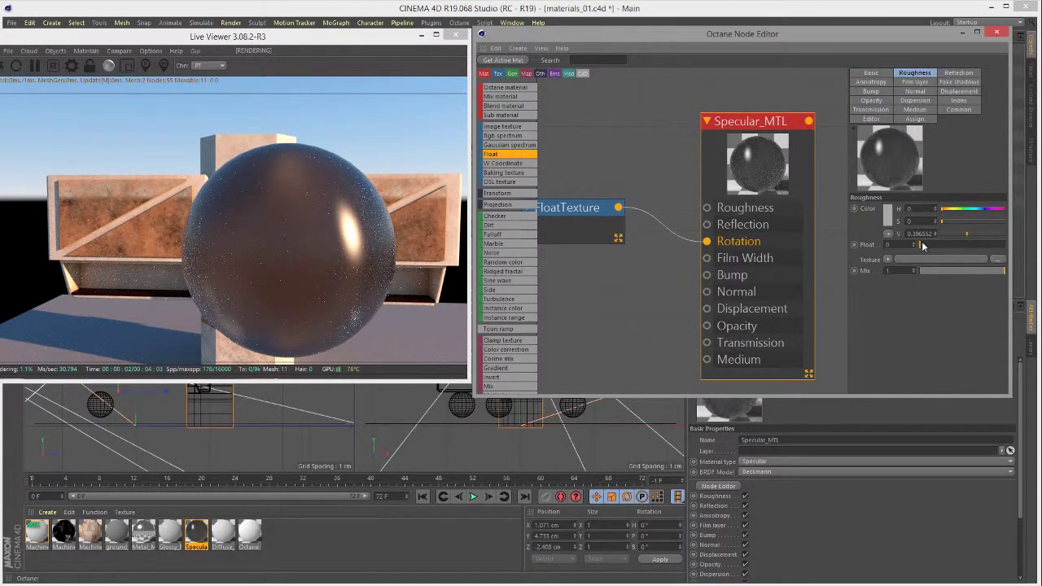
mouse_move(969, 233)
mouse_down()
mouse_move(1007, 237)
mouse_move(956, 231)
mouse_up()
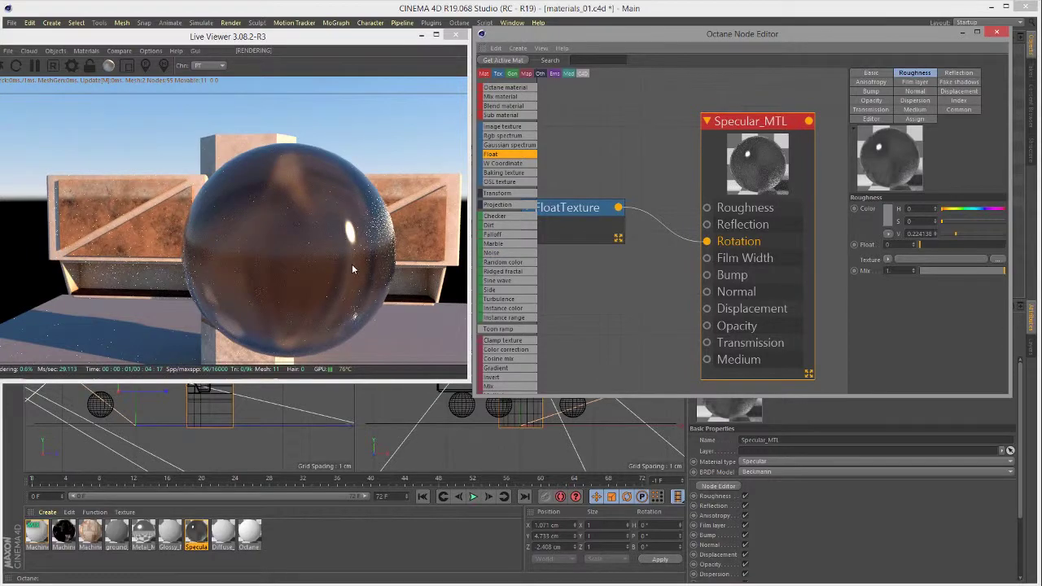
- Test the film layer by raising its Float to 0.6 and varying the Film IOR, then revert the Float to 0
click(928, 82)
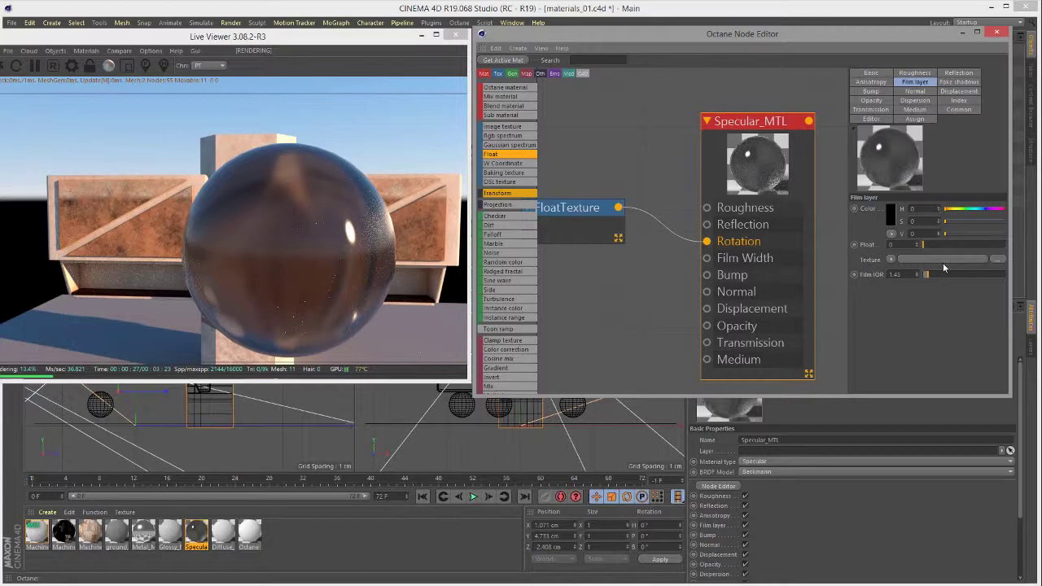
drag(933, 244, 959, 238)
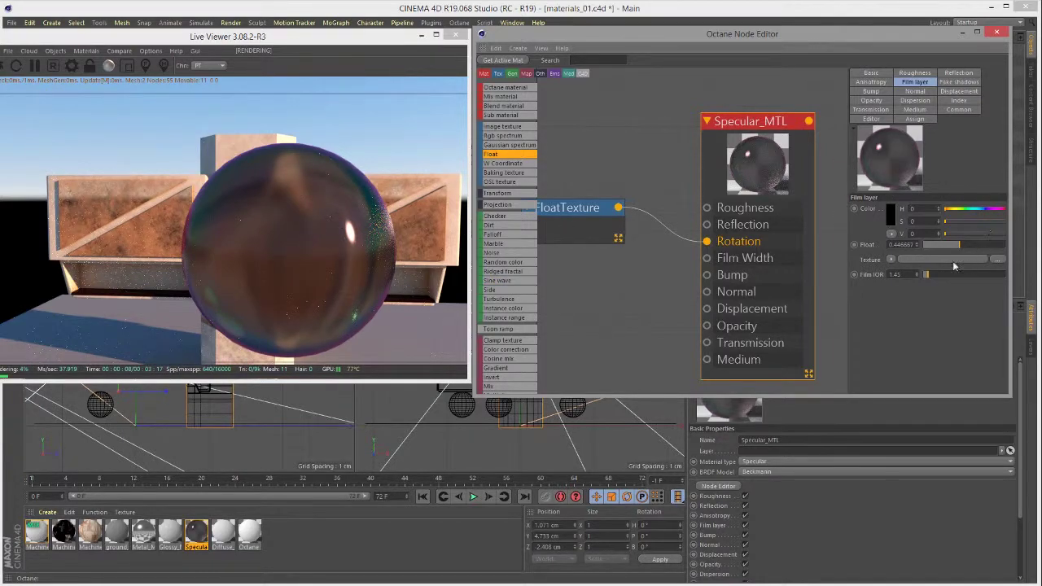
drag(929, 273, 954, 271)
drag(955, 275, 927, 275)
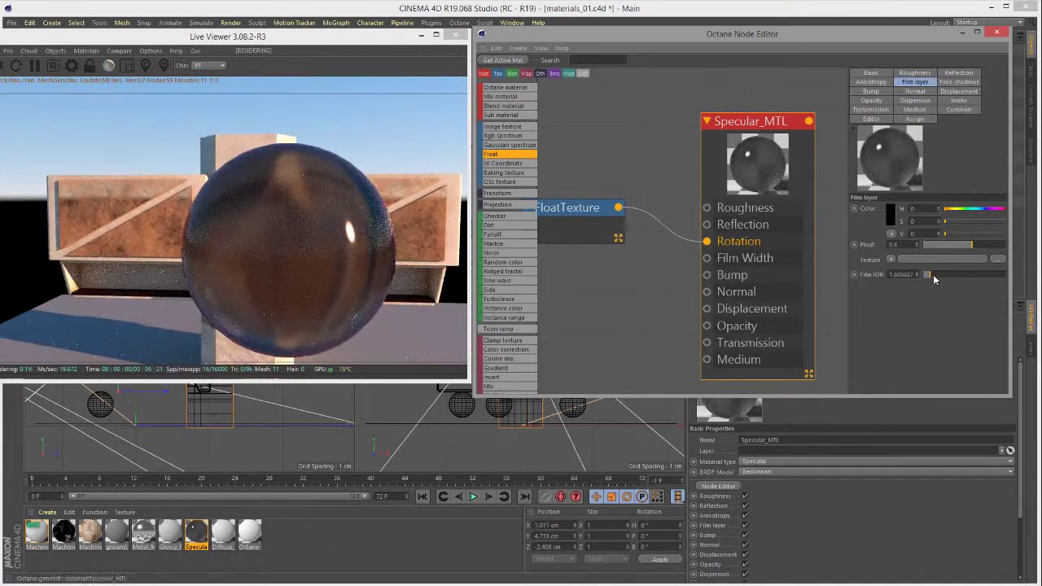
key(ctrl+z)
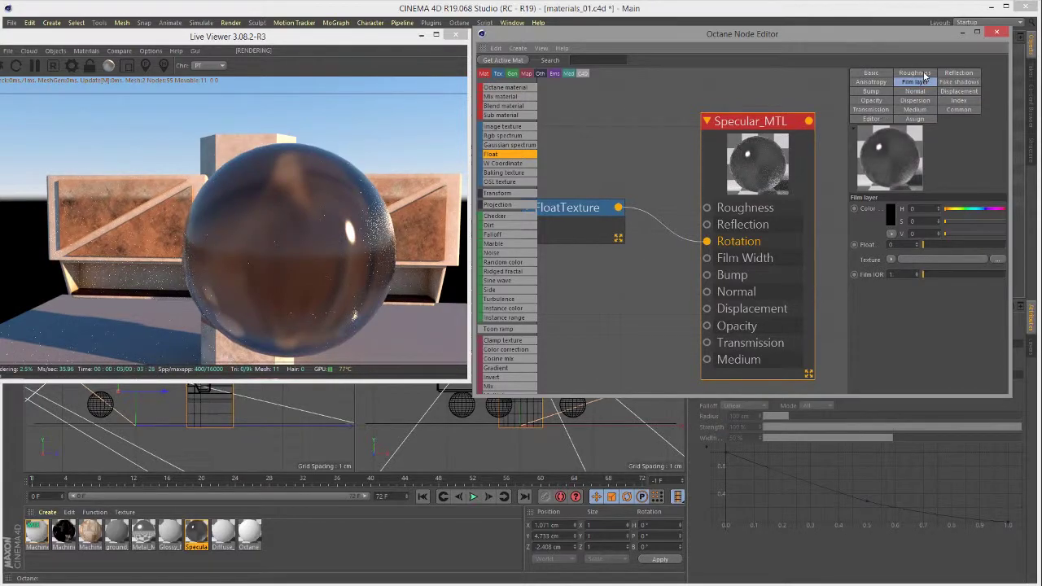
- Set the material's anisotropy to 0 and its Roughness colour's V value to 0
click(871, 81)
double_click(909, 208)
text(0)
key(Return)
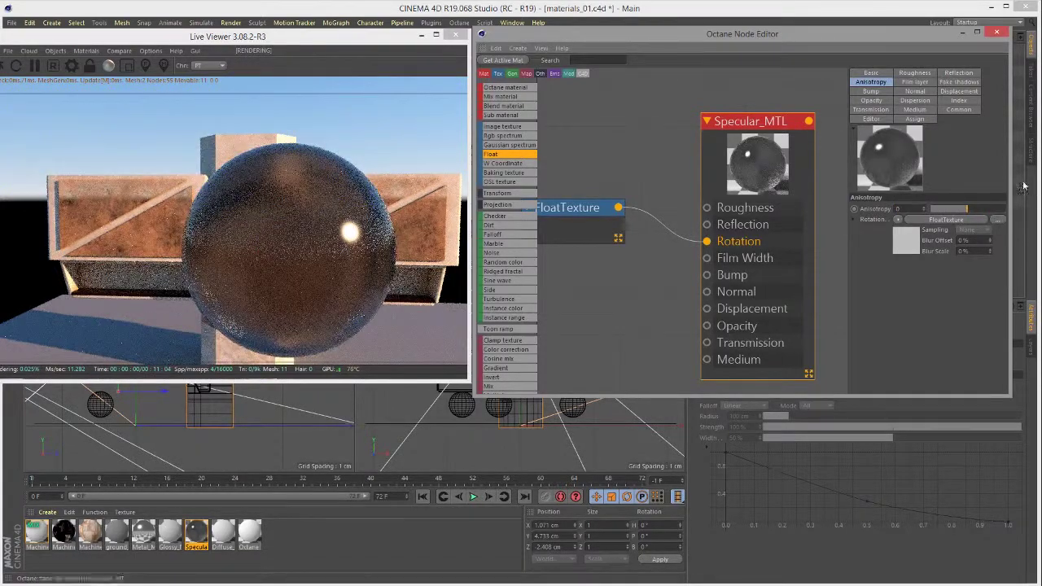
click(916, 73)
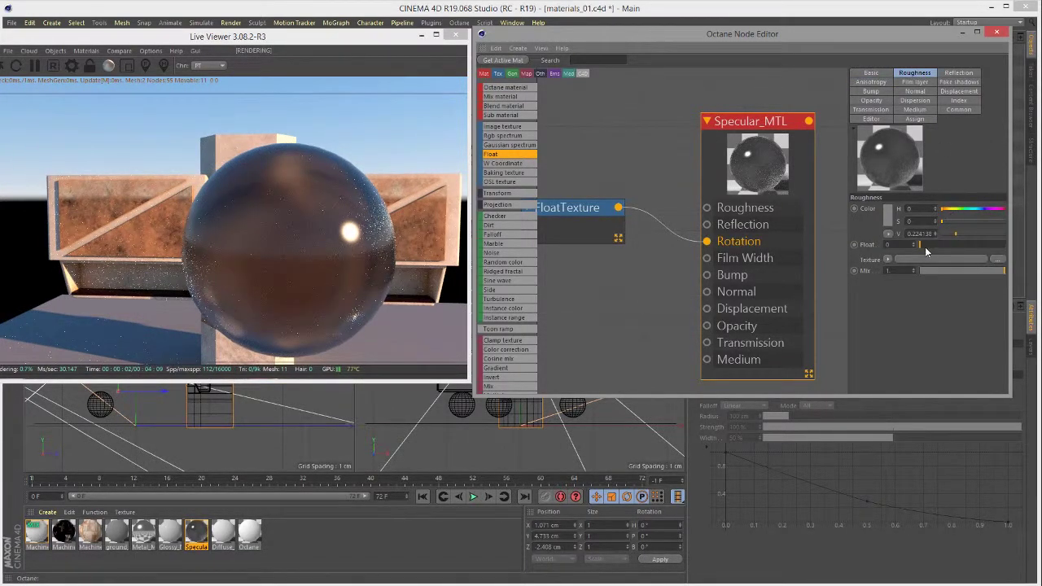
text(0)
key(Return)
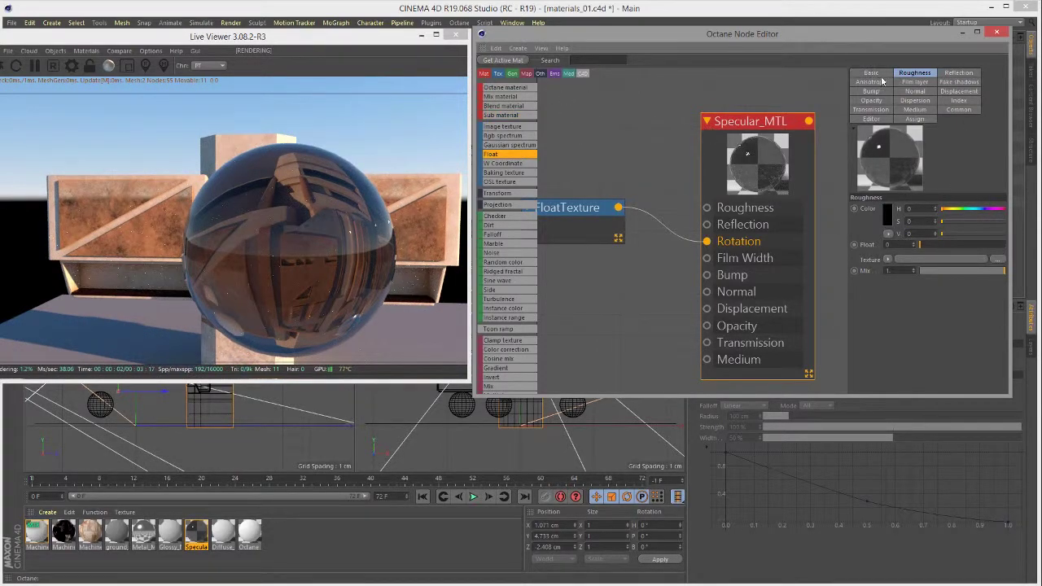
- Lower the large glass sphere by about 7.6 cm in the Perspective view, keeping the Live Viewer clear of it
drag(407, 190, 191, 98)
drag(244, 36, 153, 394)
click(211, 97)
drag(220, 75, 224, 168)
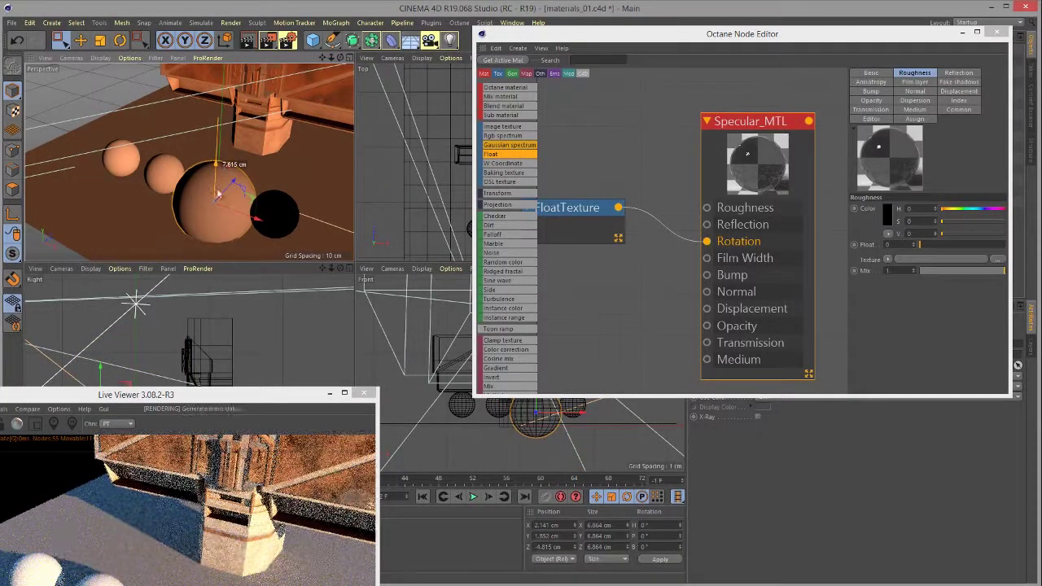
drag(188, 395, 495, 76)
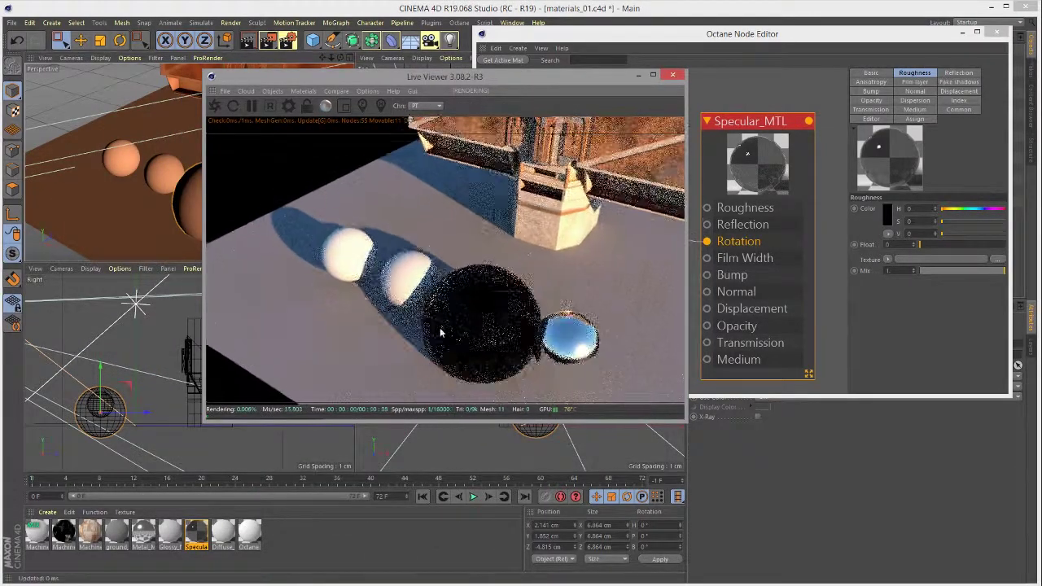
- Separate the two small white spheres, moving one back along Z and the other forward to about Z -10.6 cm
click(163, 155)
drag(178, 146, 219, 148)
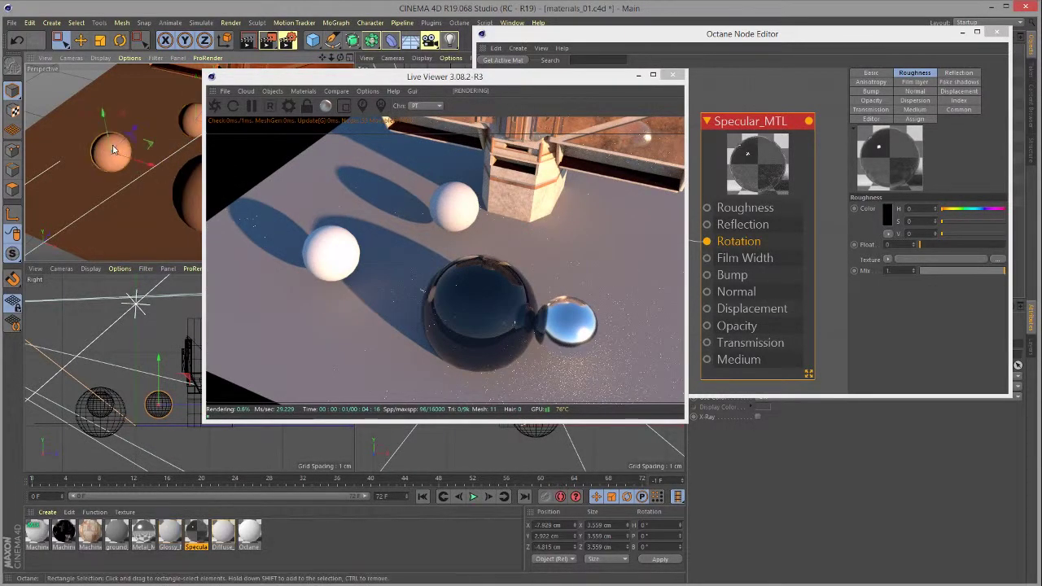
drag(108, 150, 69, 192)
drag(456, 301, 493, 320)
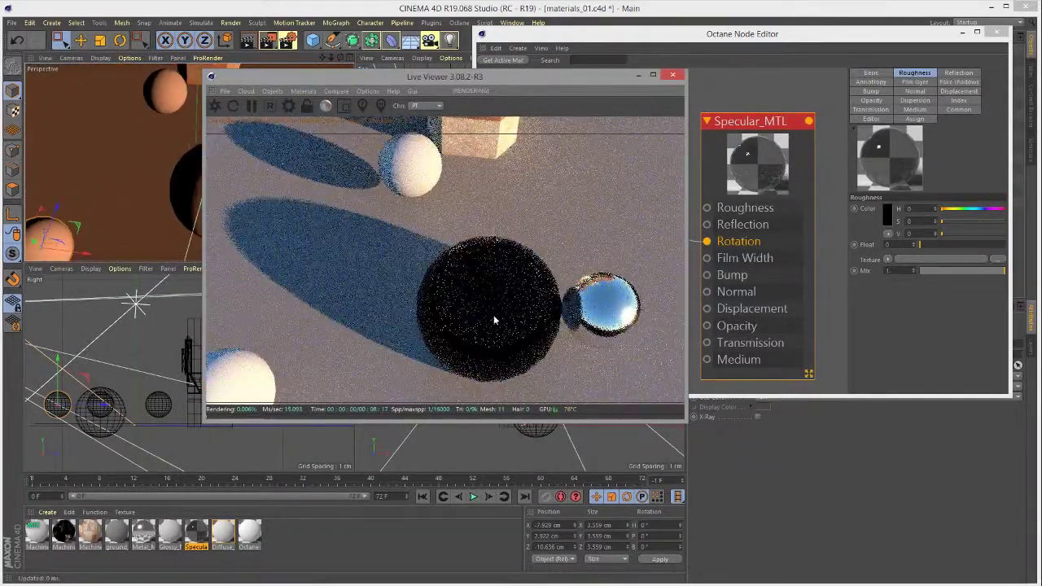
- Move the reflective metal sphere to about X 7.2 cm, Y 10.1 cm and reposition the Live Viewer to show the glass sphere
drag(370, 80, 815, 209)
click(303, 183)
drag(303, 175, 313, 167)
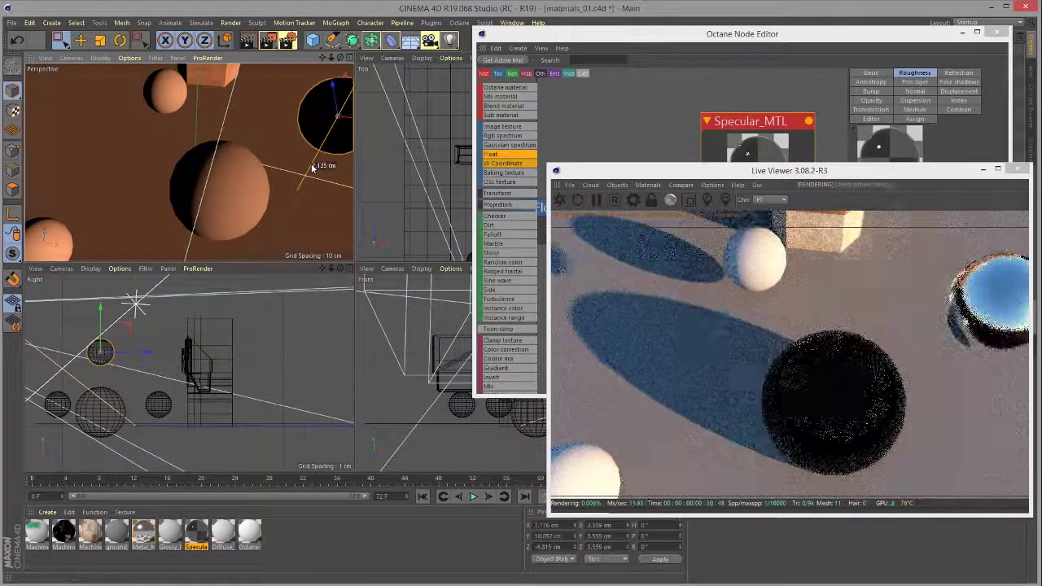
drag(610, 170, 298, 167)
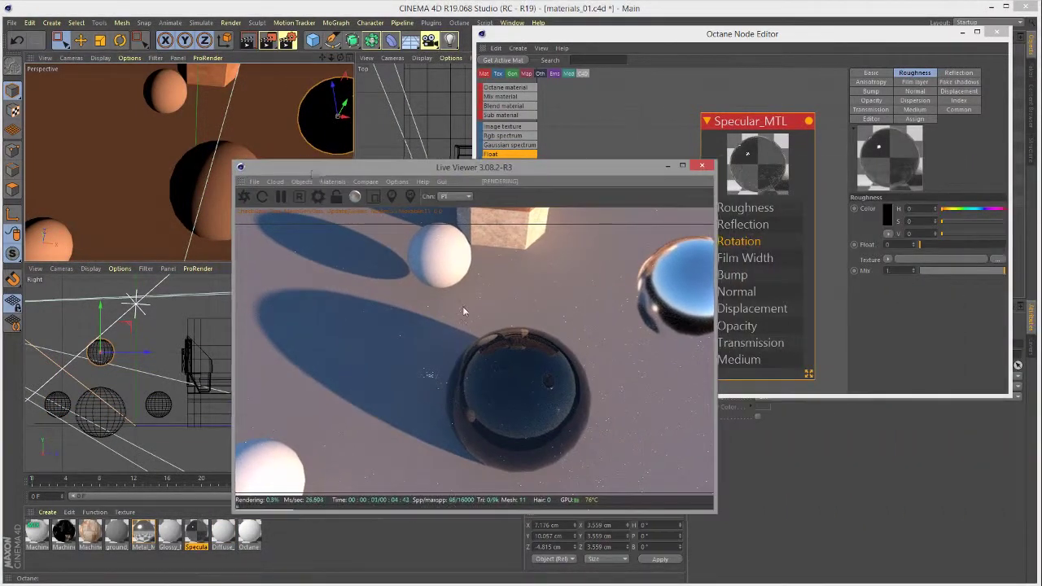
drag(480, 172, 411, 117)
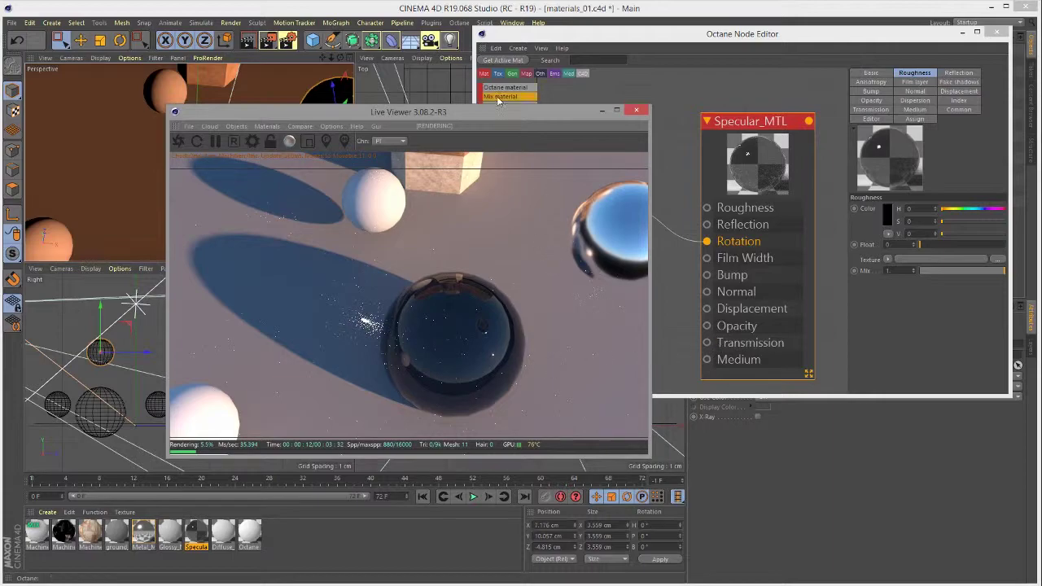
drag(491, 111, 437, 93)
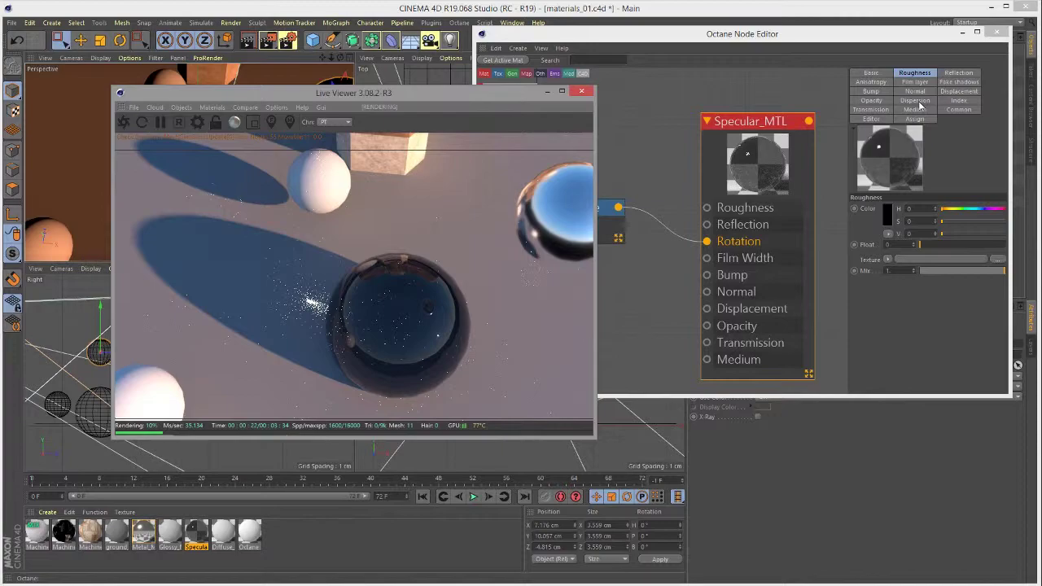
- Set the specular material's Index to 1.1 and enable its Fake shadows option
click(960, 102)
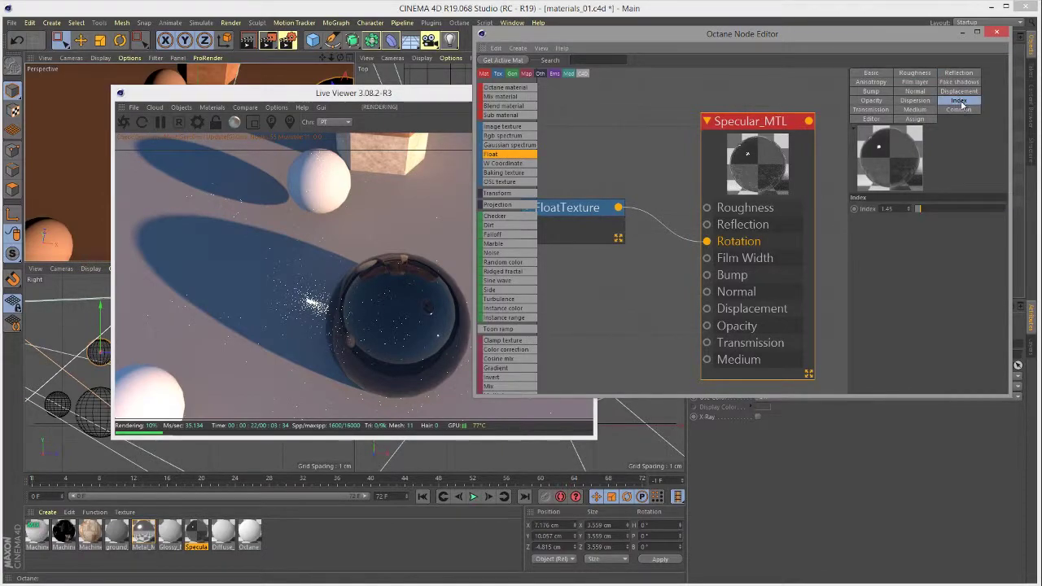
click(887, 208)
drag(847, 208, 853, 209)
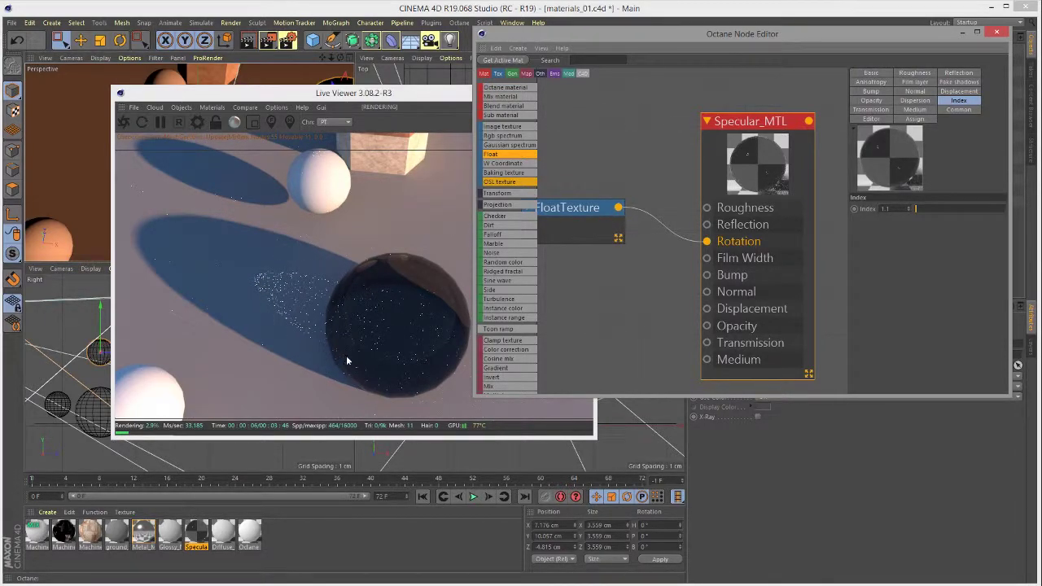
drag(415, 94, 324, 39)
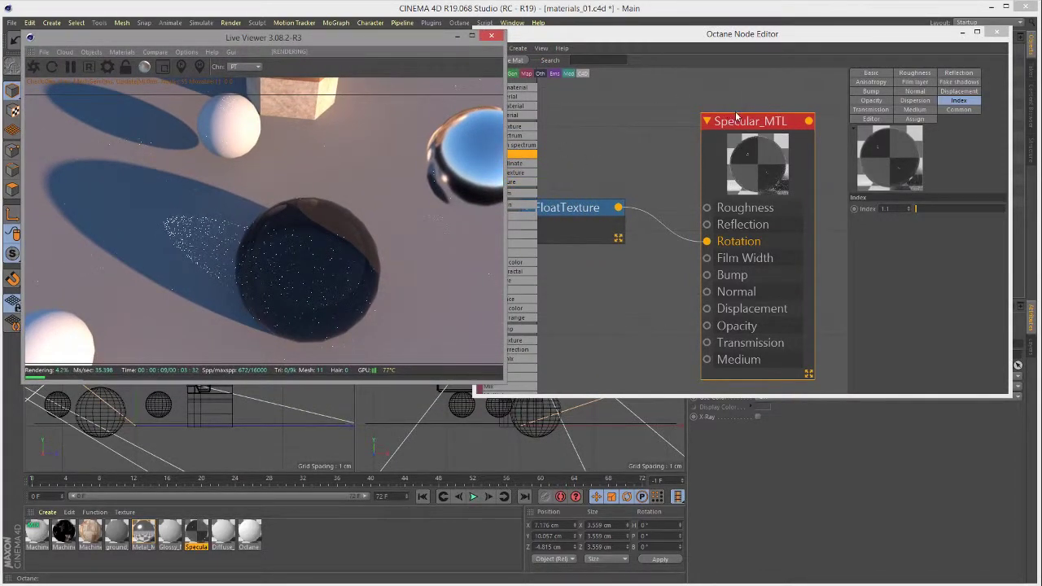
click(948, 82)
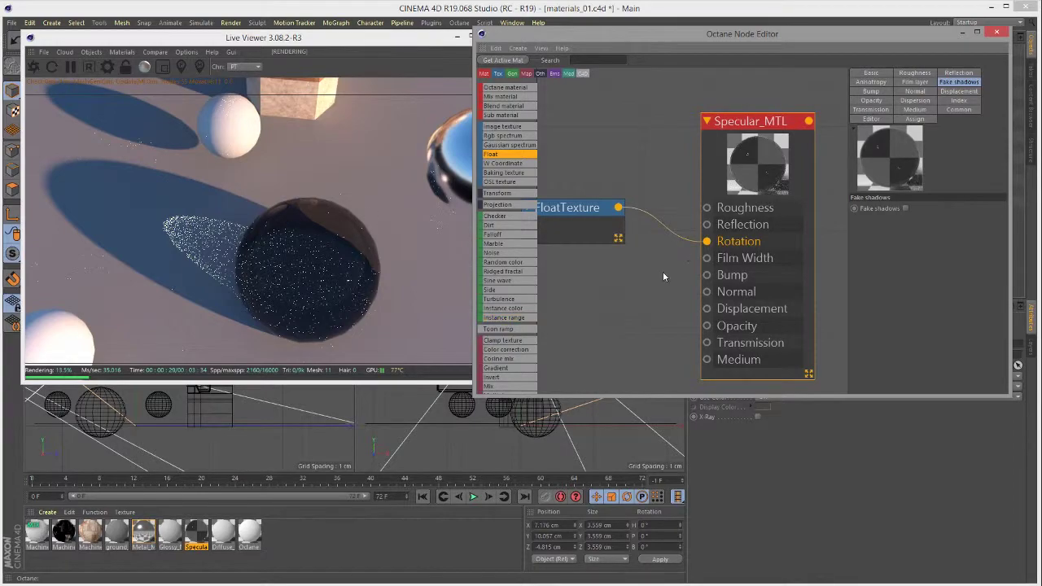
click(905, 208)
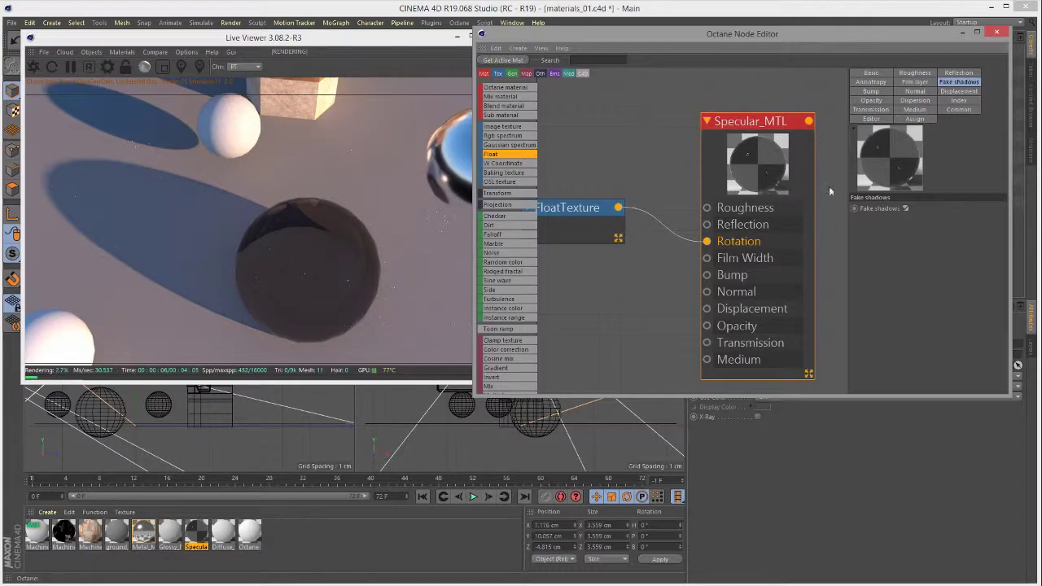
- Lower the Reflection colour's V value to about 0.17 and raise the Transmission colour's V value to about 0.81
click(963, 74)
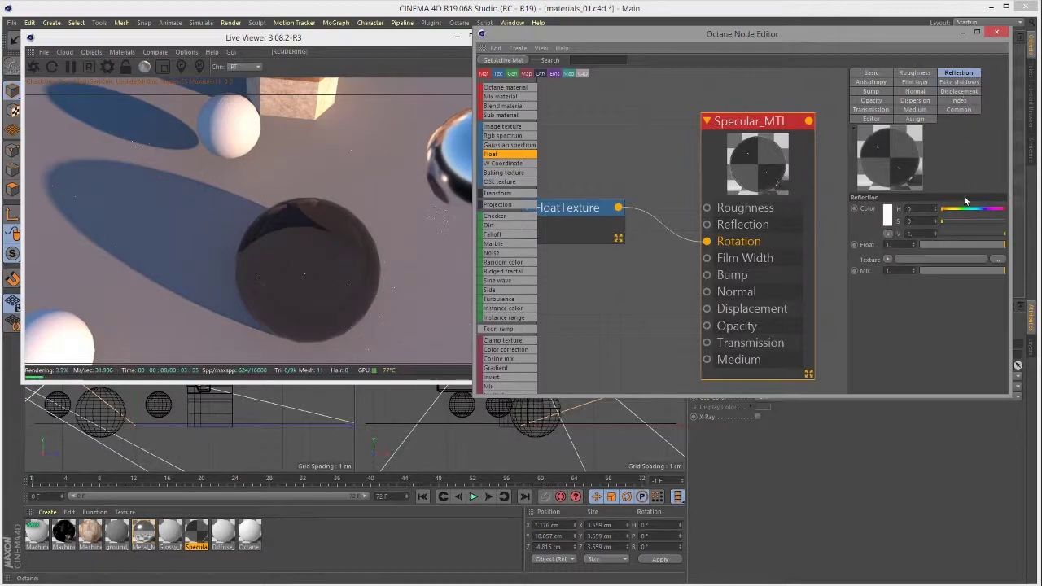
mouse_move(966, 232)
mouse_down()
mouse_move(938, 233)
mouse_move(951, 233)
mouse_up()
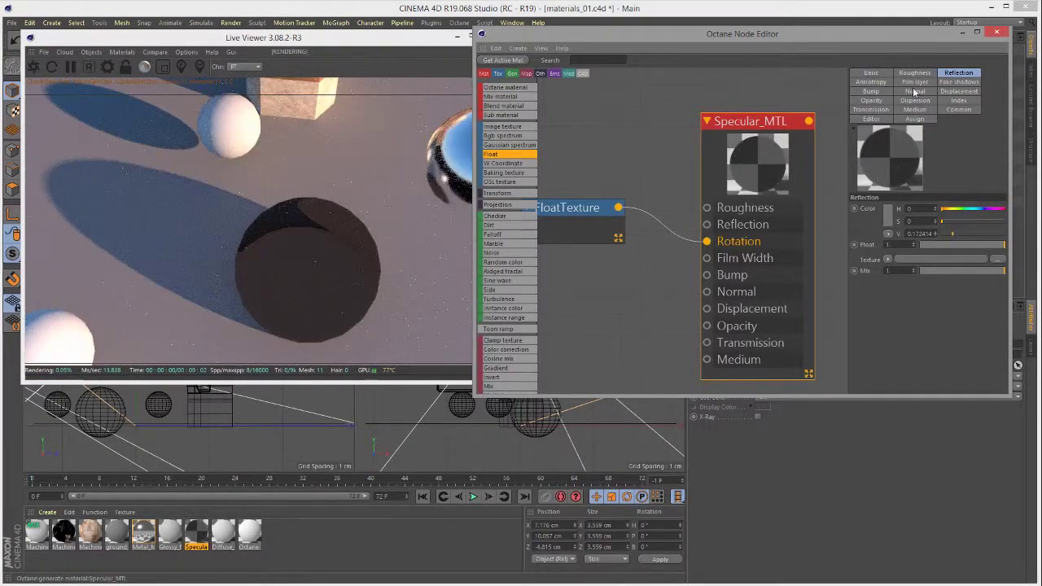
click(873, 110)
drag(971, 233, 997, 235)
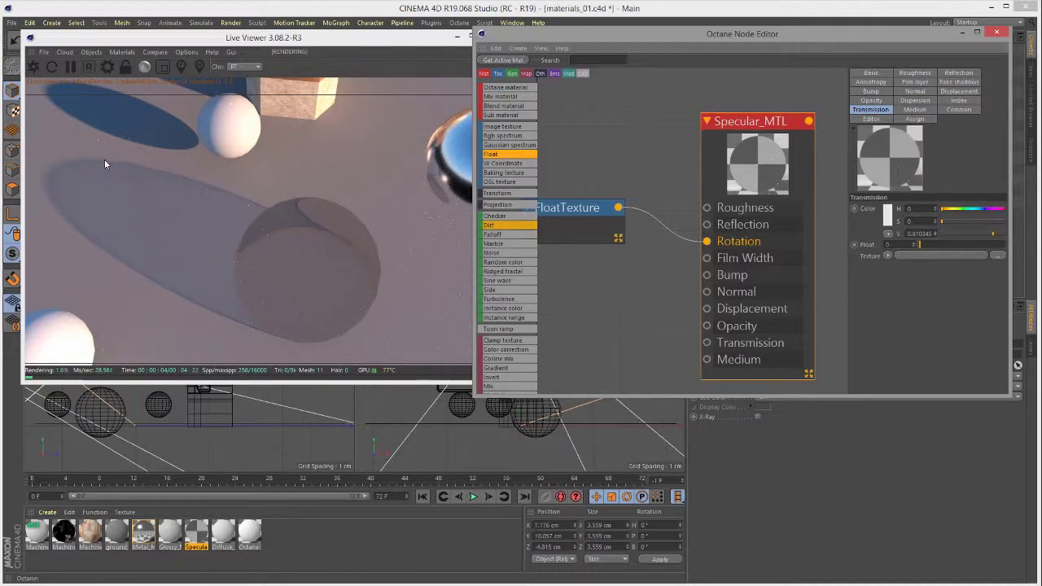
- Set the specular material's Index to 1.8
click(958, 100)
double_click(893, 208)
text(1.8)
key(Return)
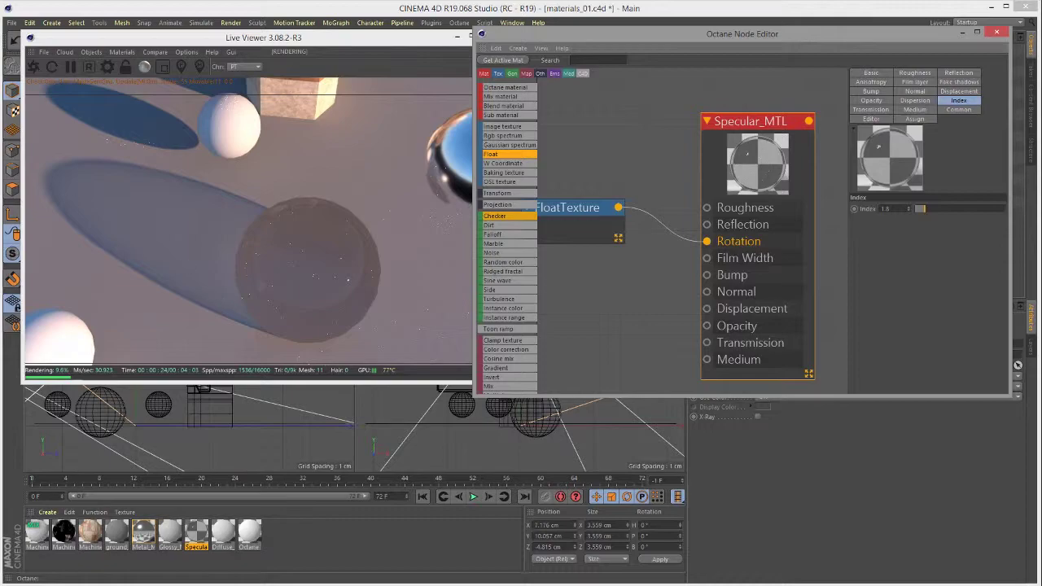
- Disable the specular material's Fake shadows option, lower its Opacity Float to about 0.02 as a test and restore it to 1
click(958, 83)
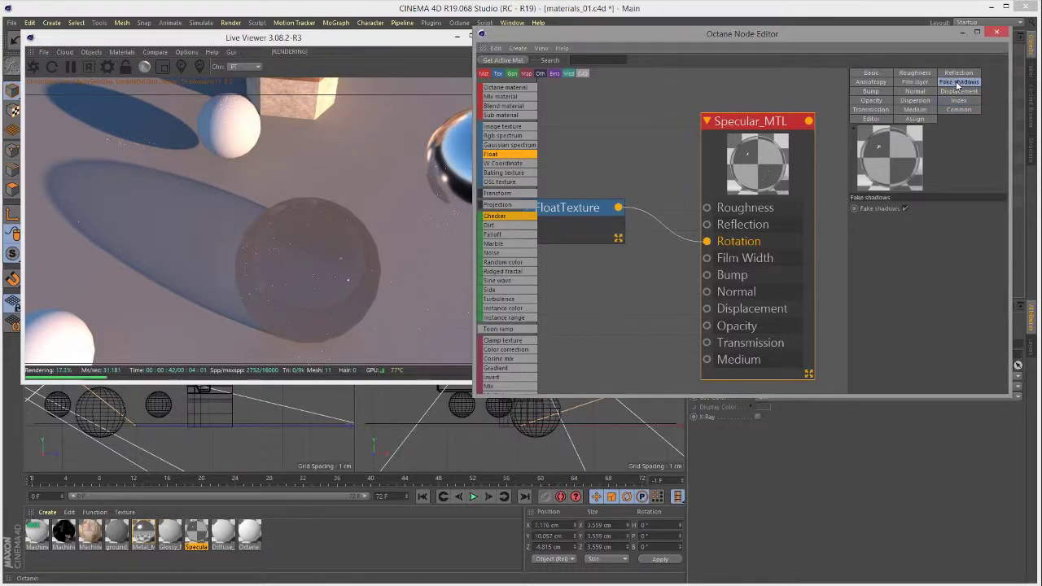
click(905, 208)
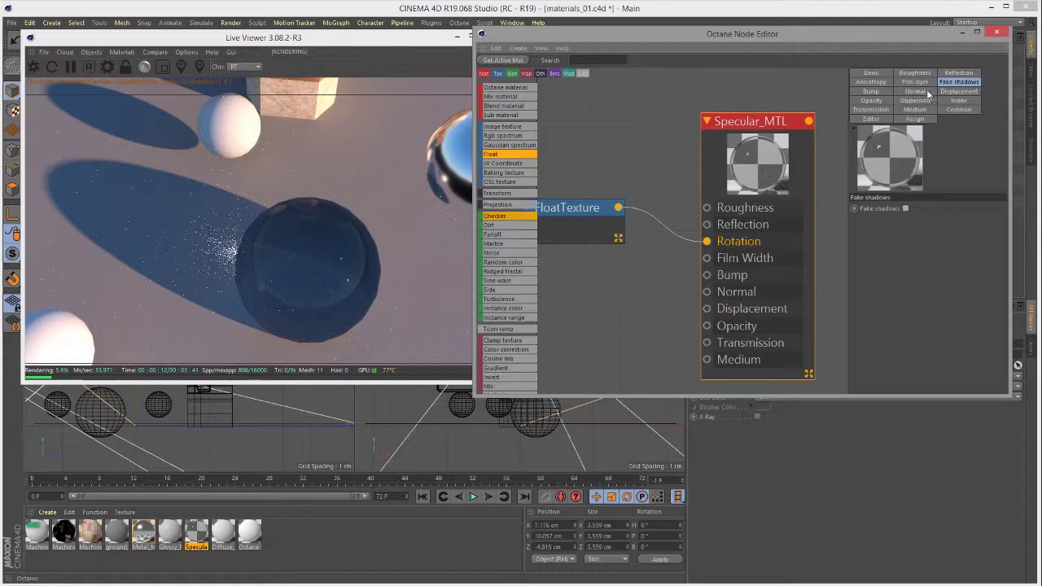
click(880, 102)
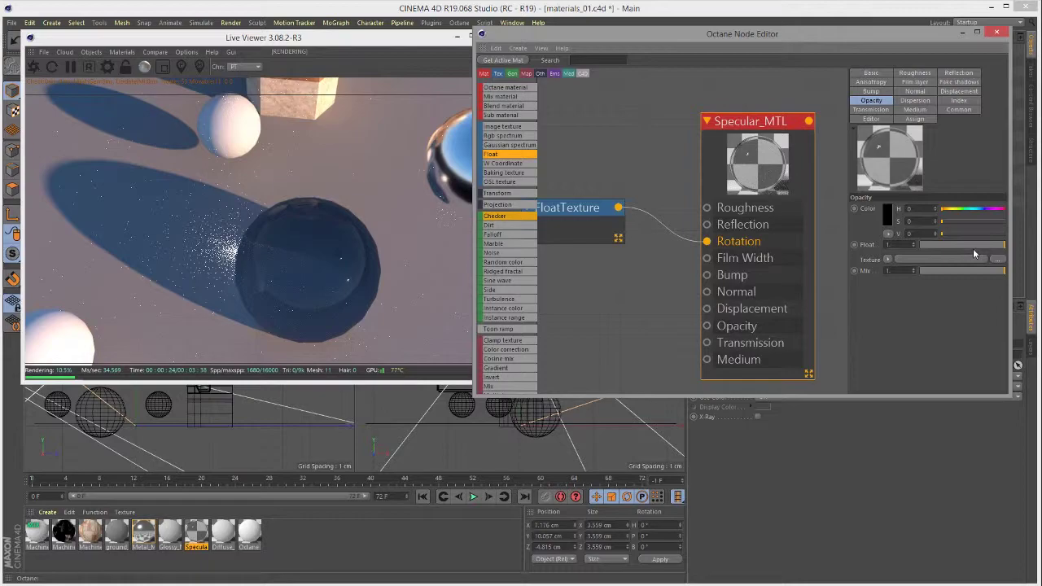
drag(979, 245, 928, 251)
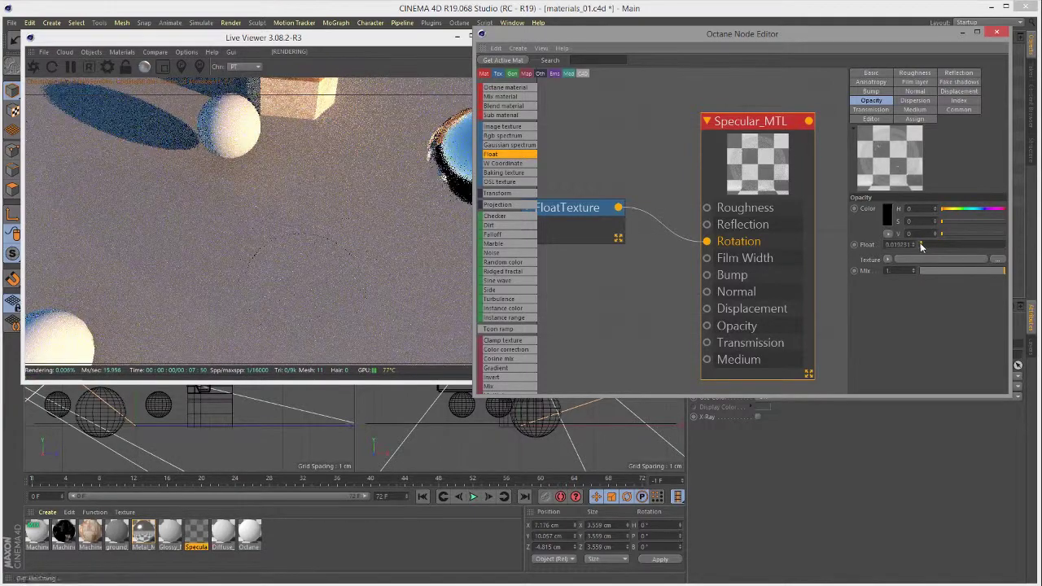
drag(917, 243, 1006, 244)
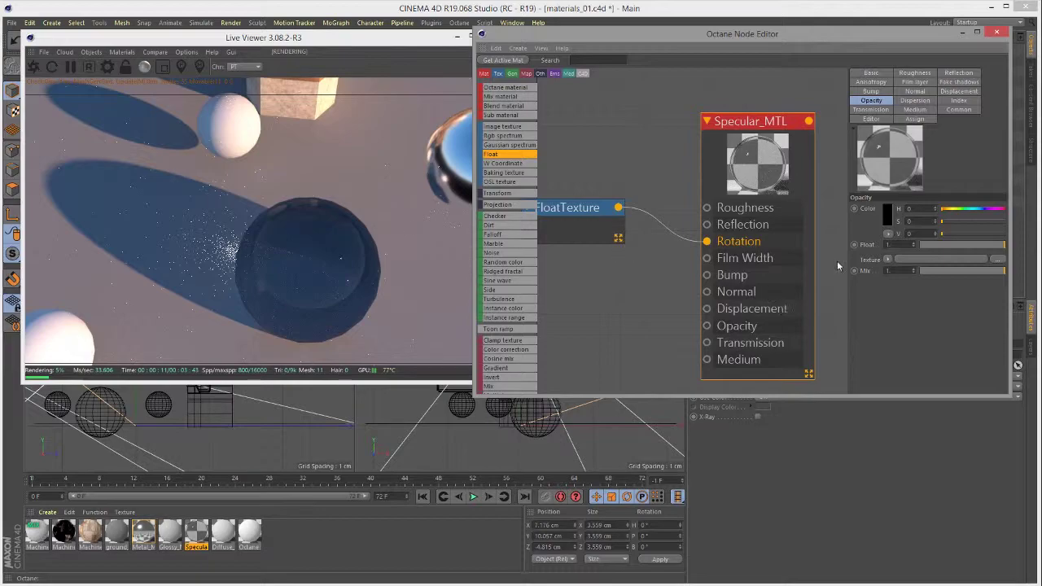
- Try the specular material's Dispersion coefficient at about 0.049, at its slider maximum and at about 0.08 with the view closer to the glass sphere
click(914, 100)
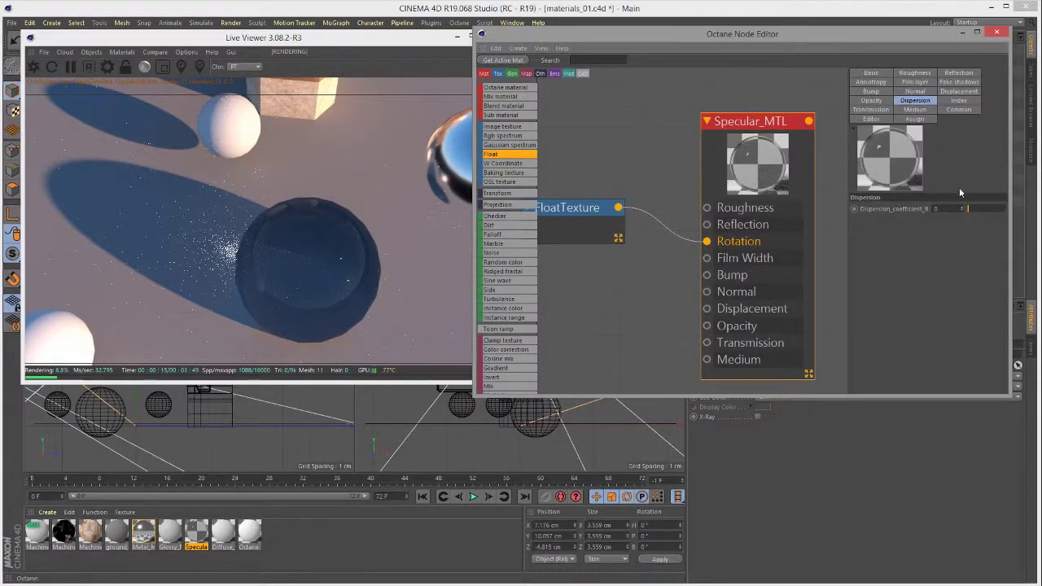
drag(967, 208, 985, 205)
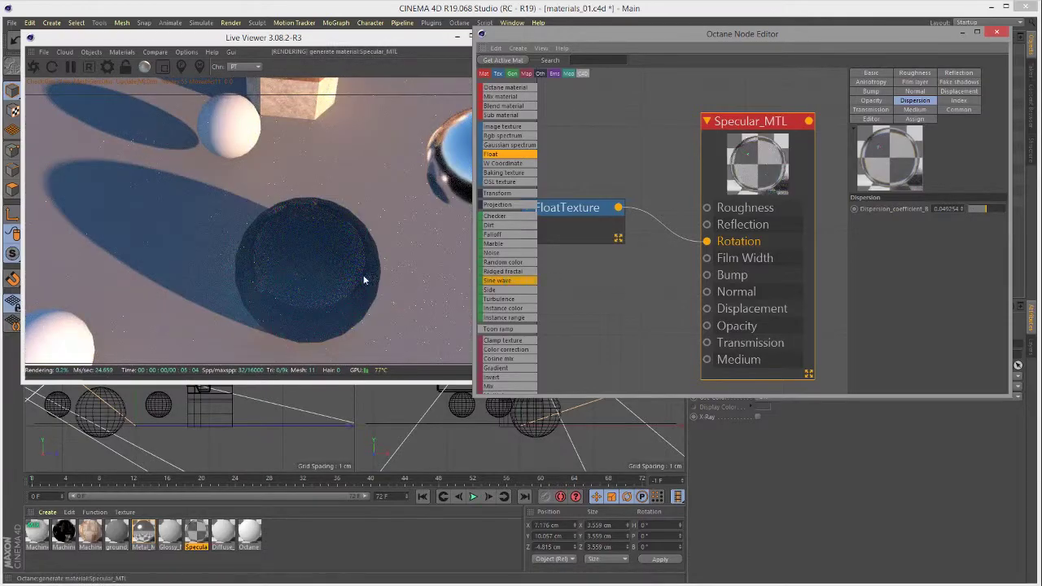
drag(348, 257, 396, 261)
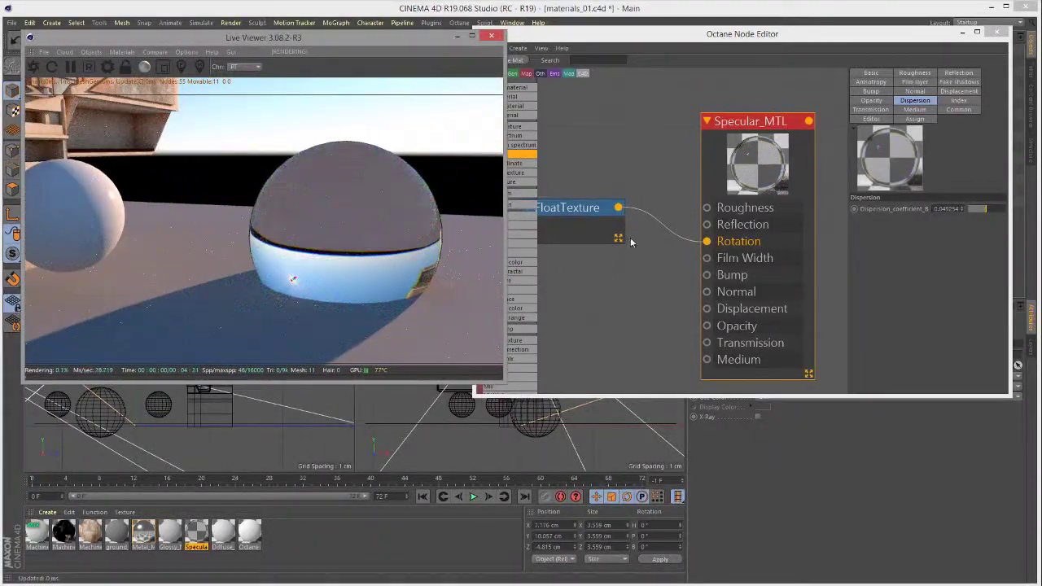
drag(983, 209, 1010, 215)
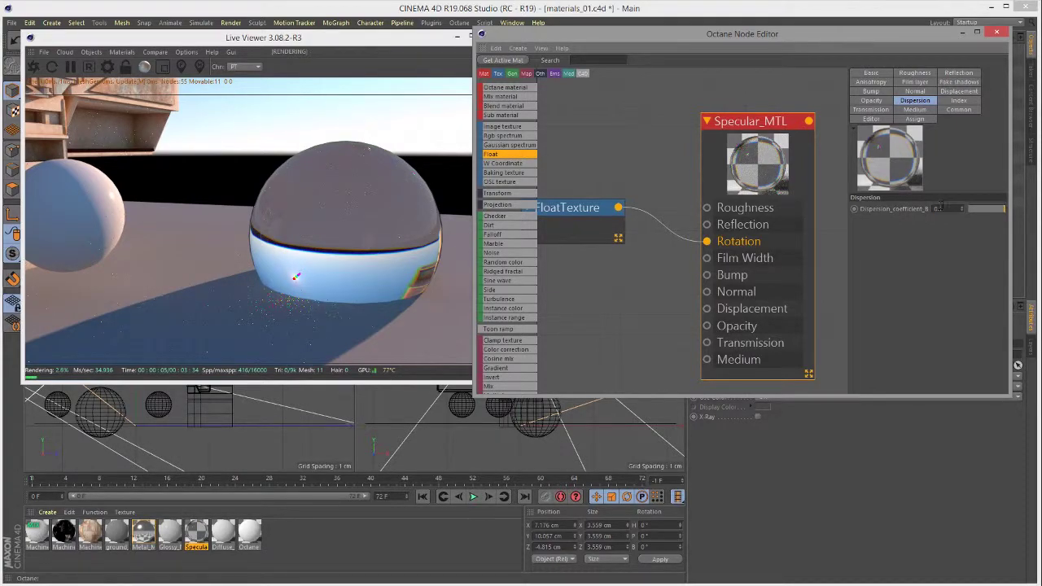
drag(997, 210, 990, 206)
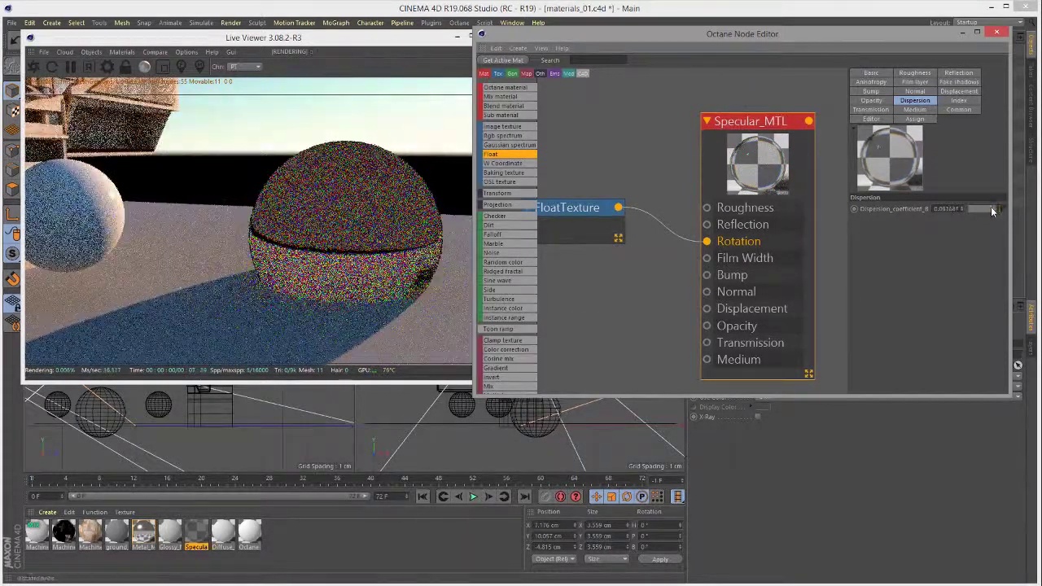
- Raise the Roughness colour's V value to about 0.155 and reset the Dispersion coefficient to 0
click(917, 74)
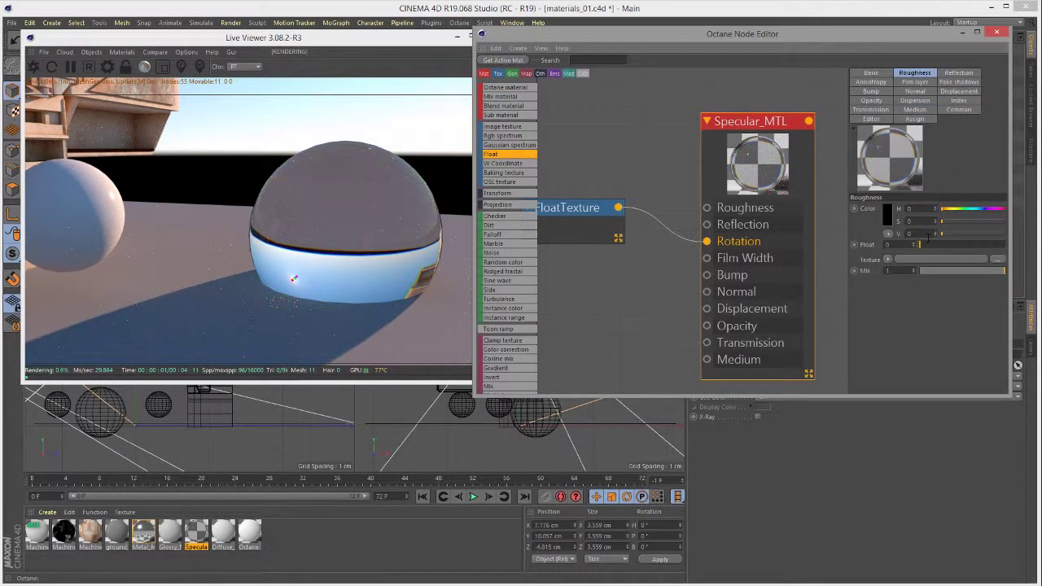
drag(943, 233, 950, 232)
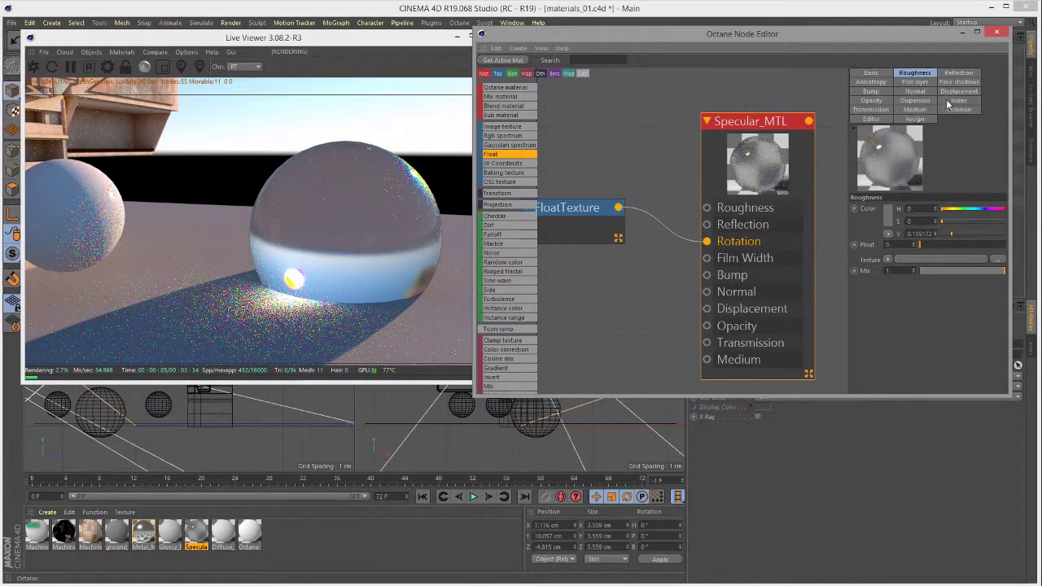
click(915, 92)
click(915, 101)
drag(980, 211, 942, 209)
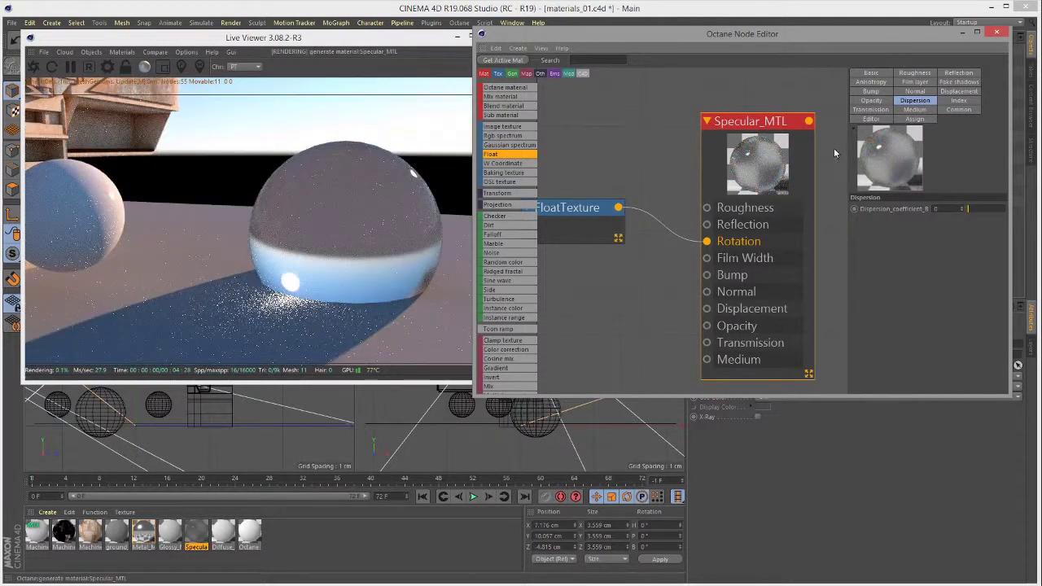
- Set the specular material's Index to 1 and view the glass sphere from a higher angle
click(959, 101)
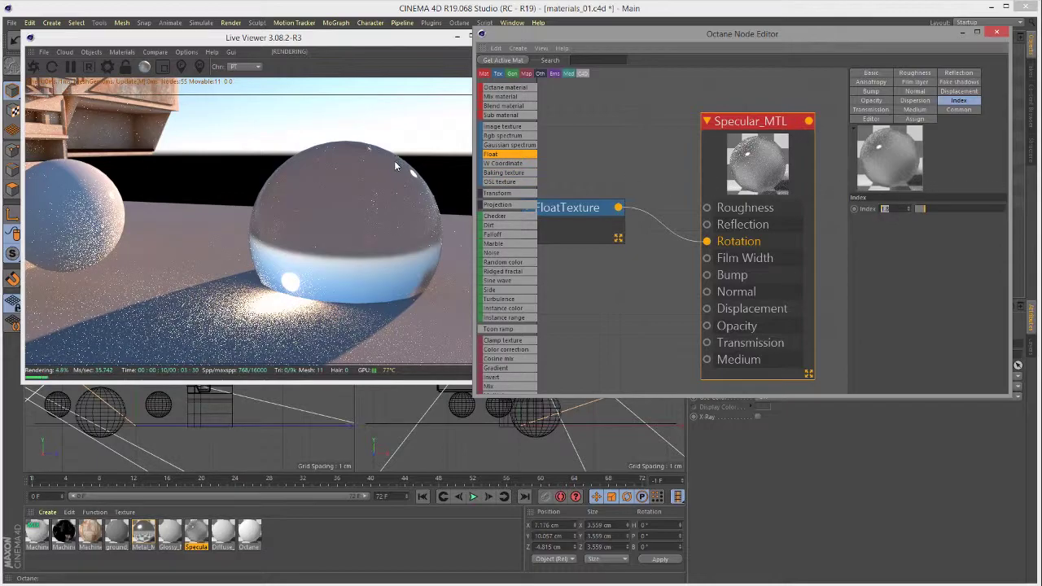
drag(415, 192, 362, 212)
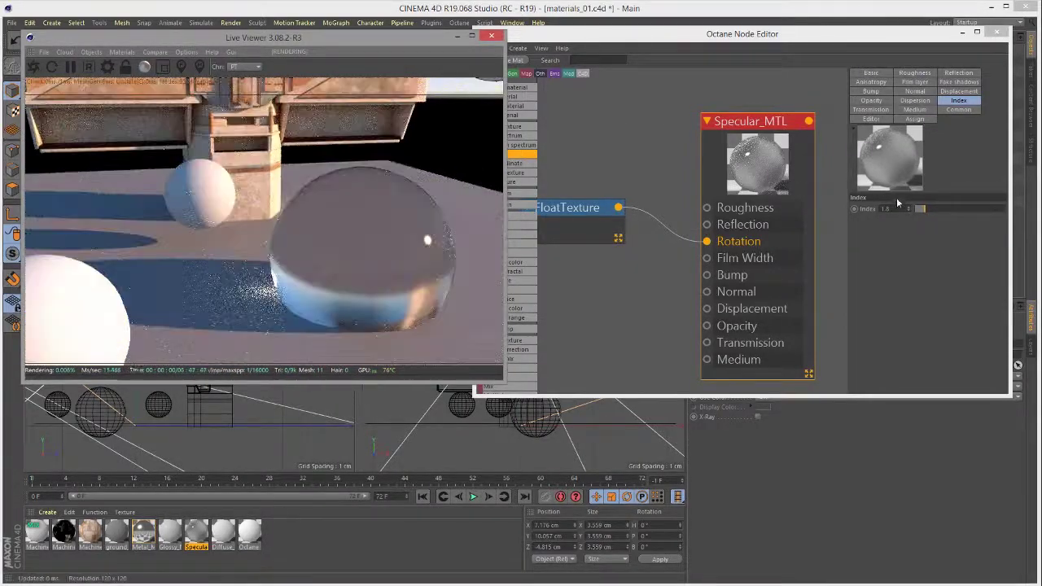
text(1)
key(Return)
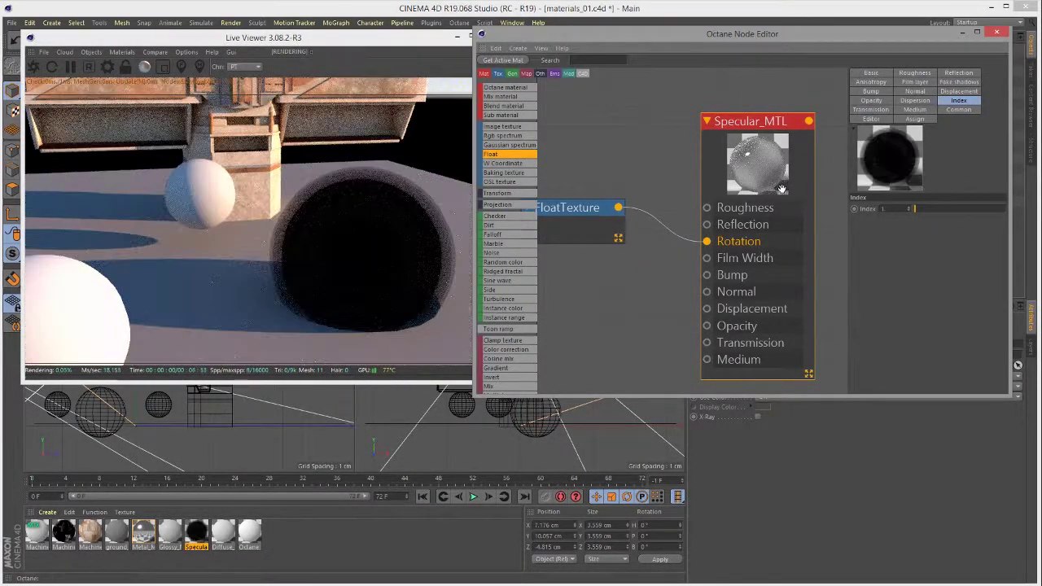
drag(244, 210, 311, 221)
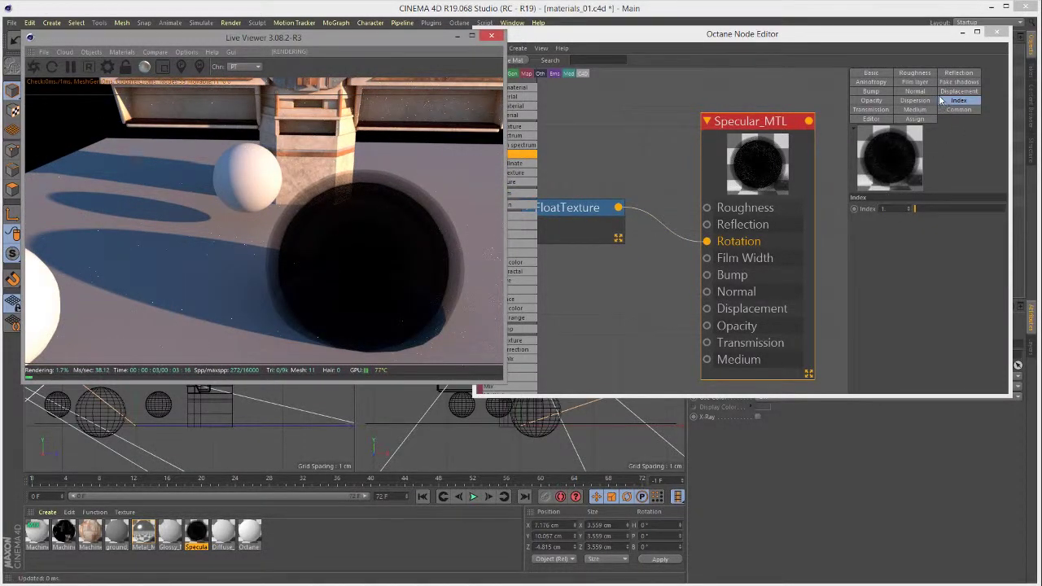
- Raise the Transmission colour's V value to 1 and lower the Roughness colour's V value to 0
click(871, 109)
drag(992, 236, 1003, 234)
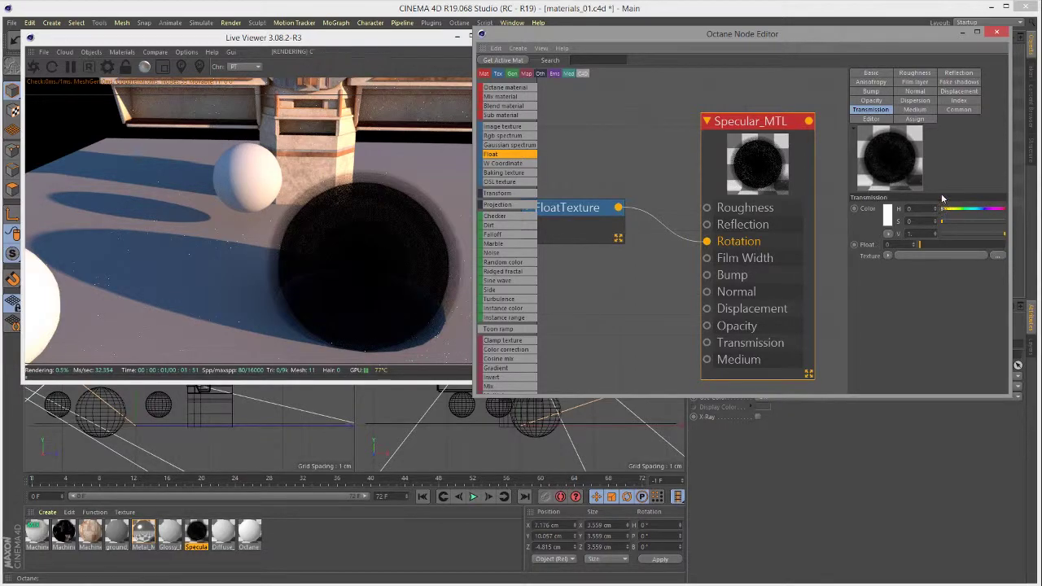
click(915, 72)
drag(950, 234, 935, 235)
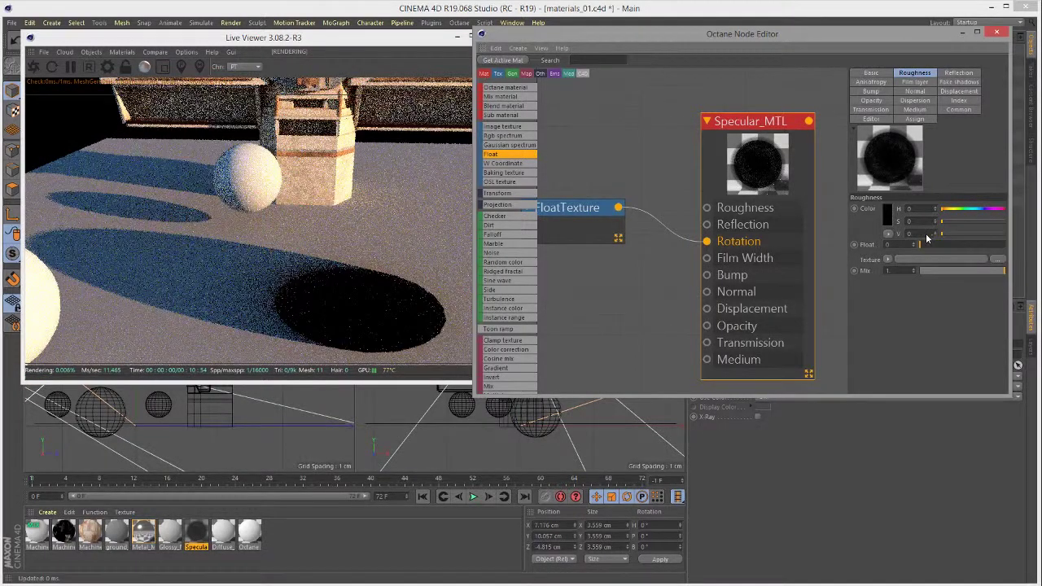
click(402, 283)
drag(401, 282, 380, 234)
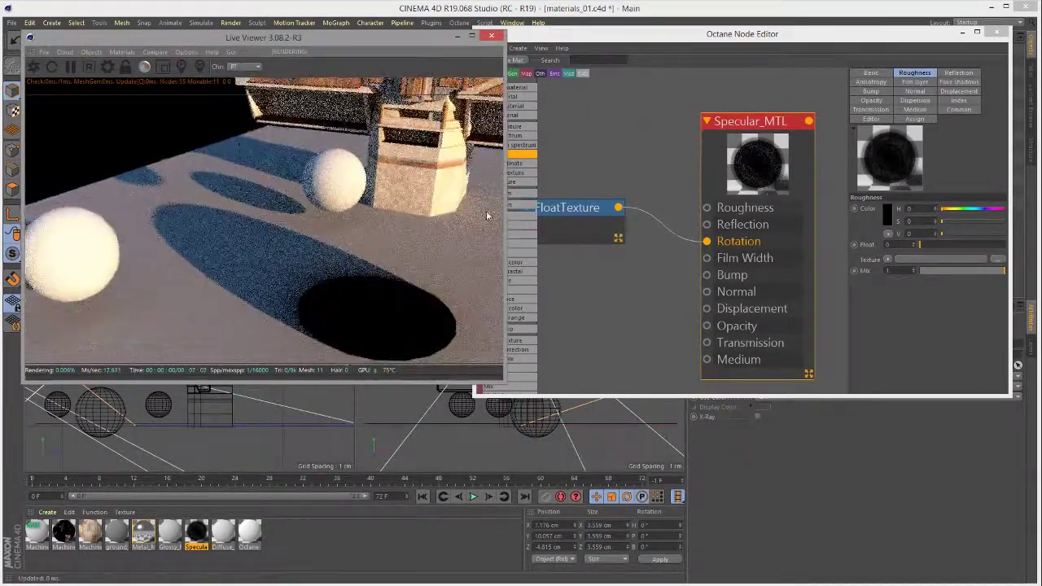
- Set the specular material's Index to 1.33 and orbit the Live Viewer around the glass sphere
click(959, 101)
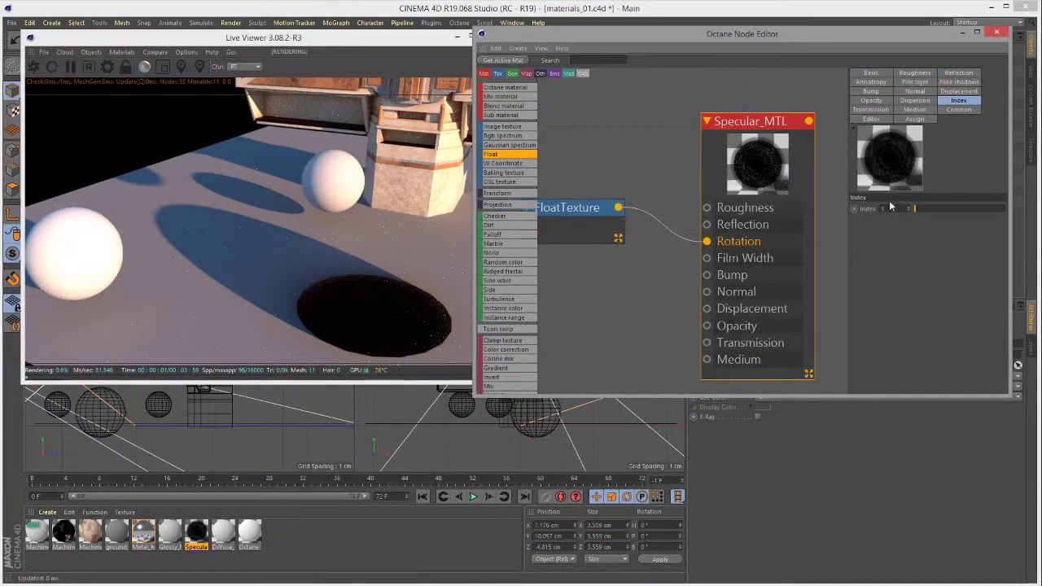
text(.33)
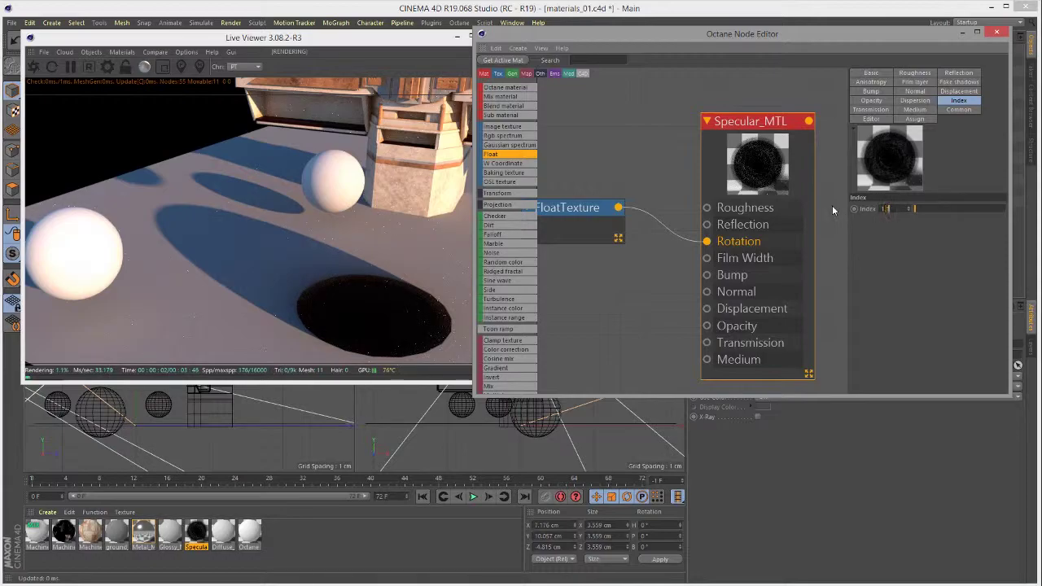
key(Return)
drag(252, 236, 295, 261)
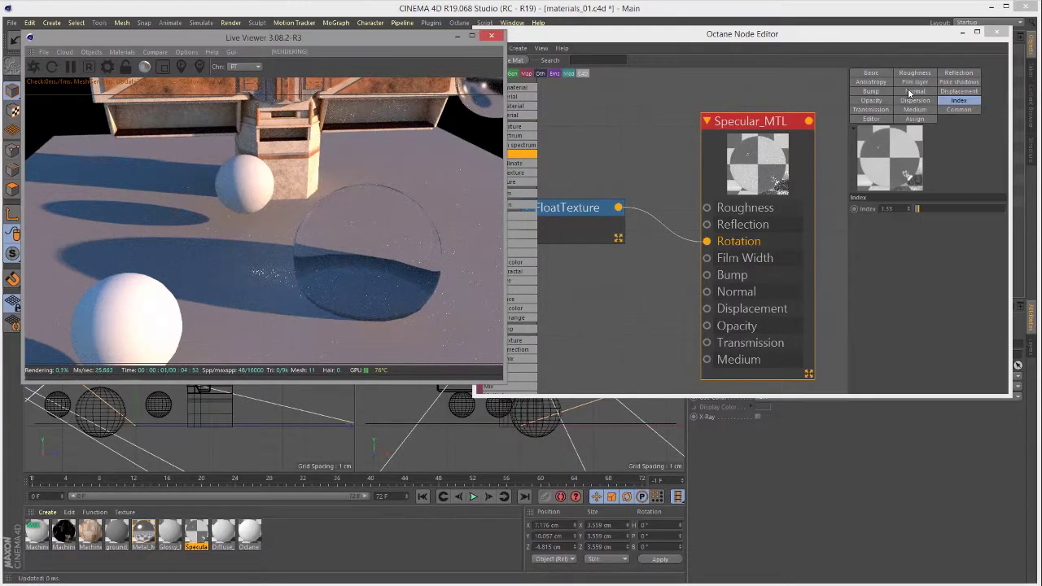
- Test the Roughness colour's V value at about 0.21, settle on about 0.06 and frame the glass sphere closer
click(915, 73)
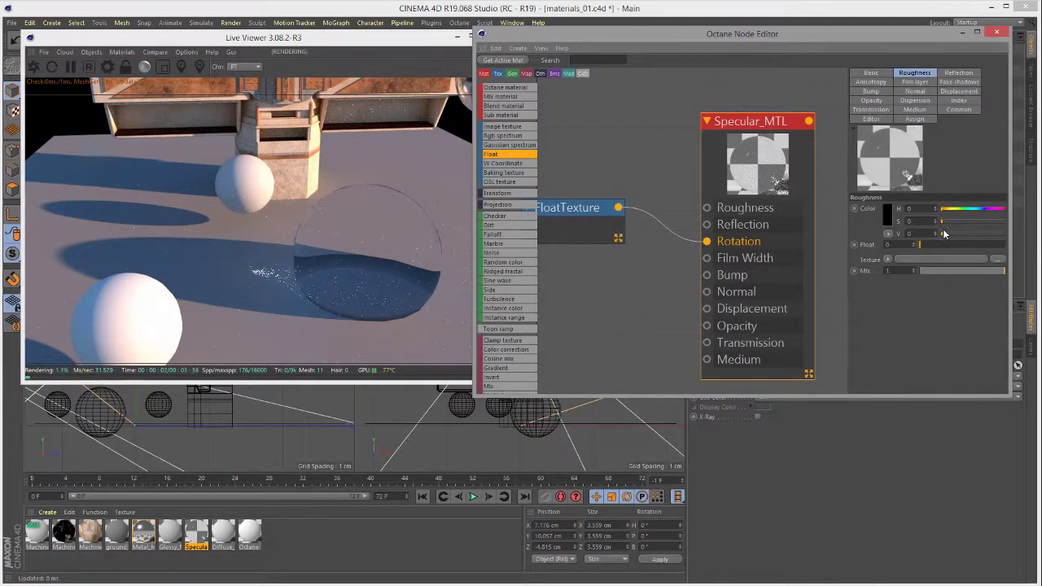
drag(942, 232, 954, 232)
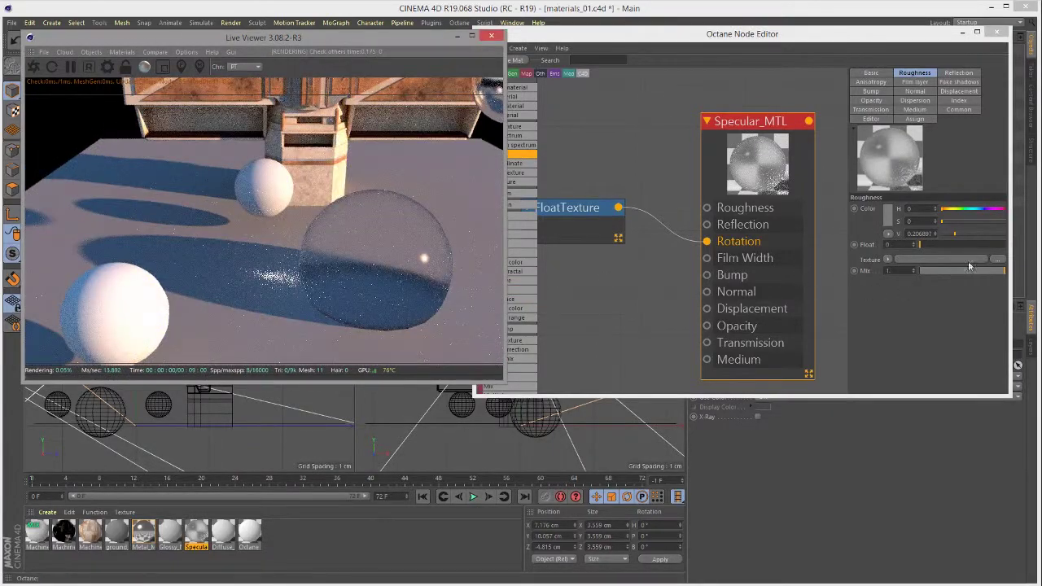
click(945, 233)
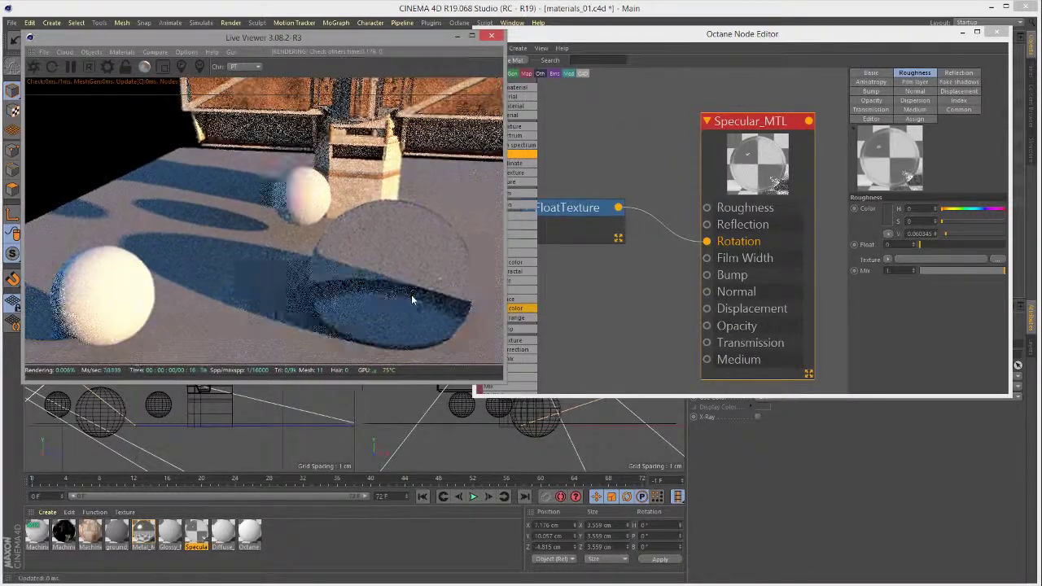
drag(429, 297, 399, 281)
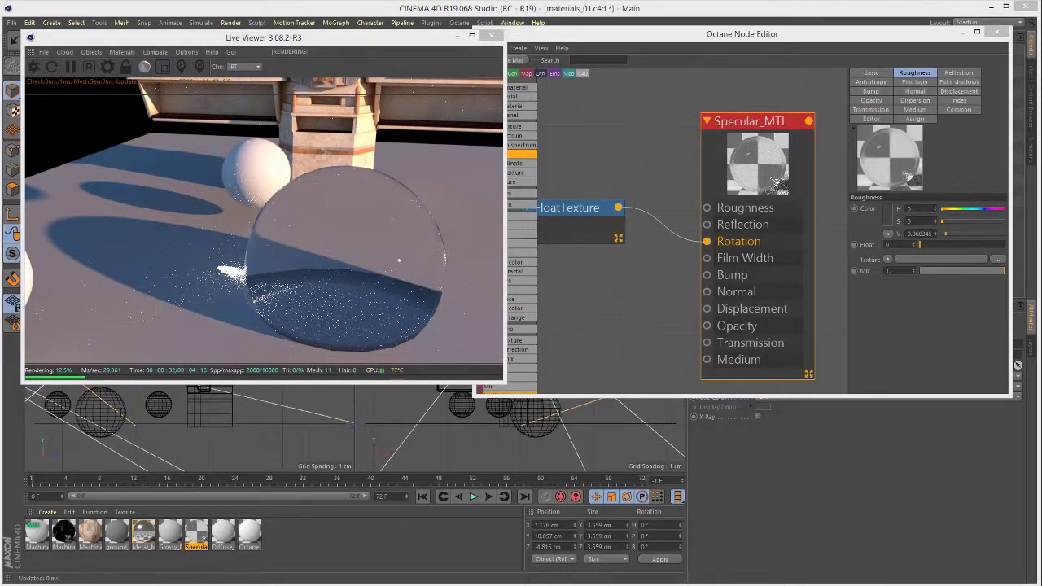
- Switch to the browser, look through the material tables of the IOR list at pixelandpoly.com/ior.html and return to Cinema 4D
key(alt+Tab)
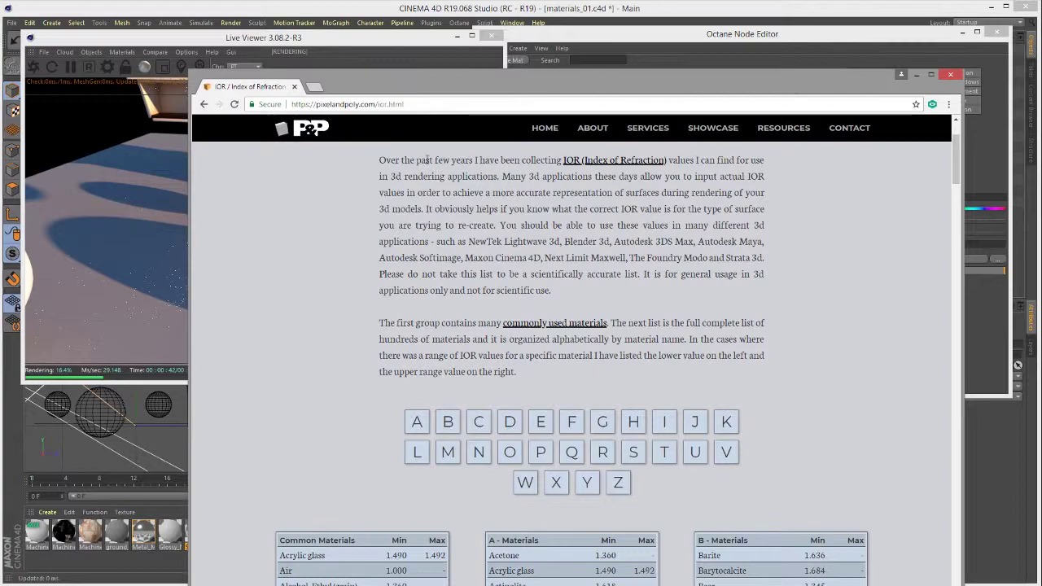
scroll(427, 159, up, 3)
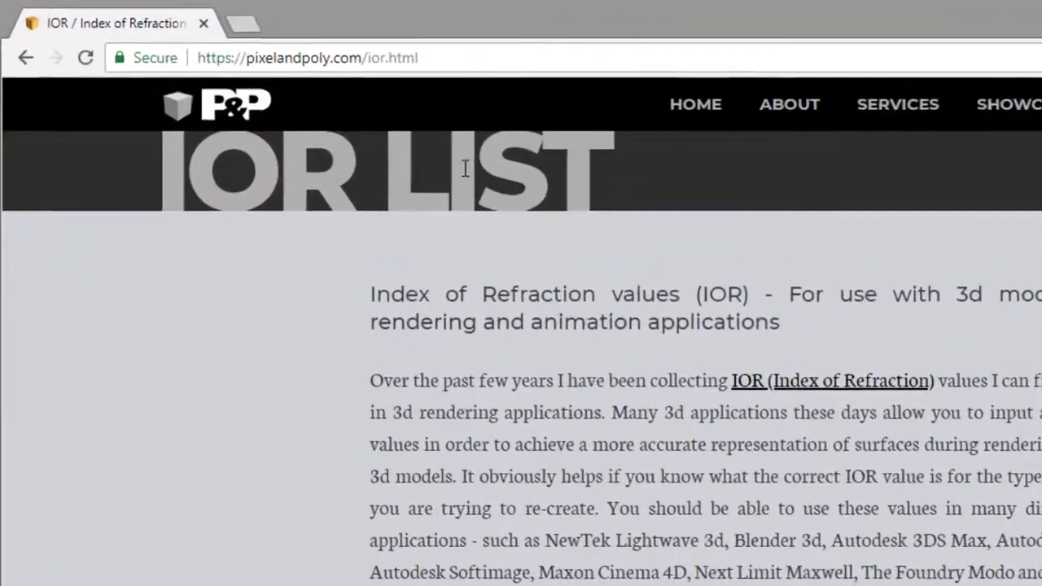
drag(248, 61, 483, 75)
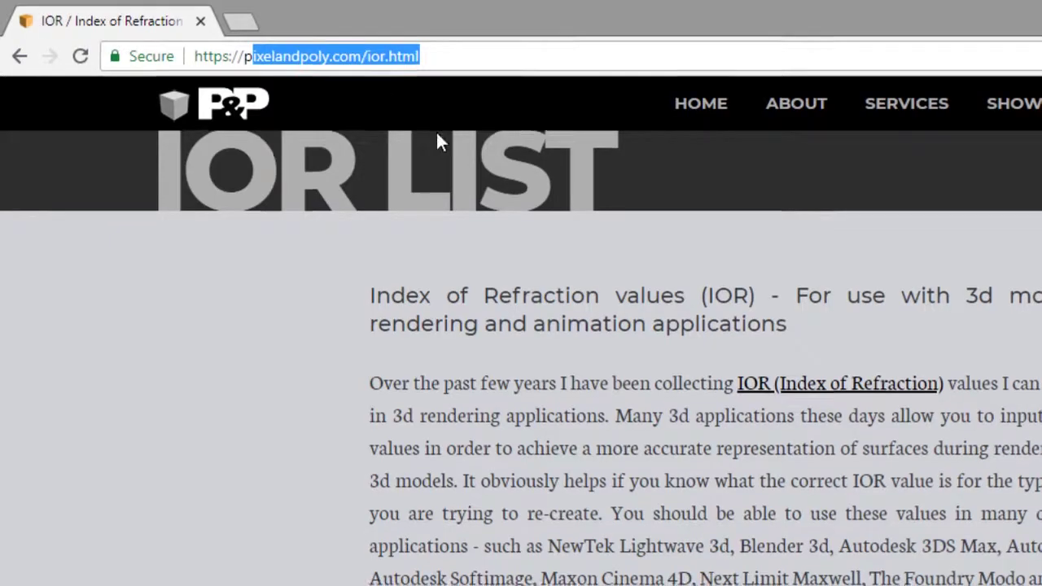
scroll(426, 258, down, 10)
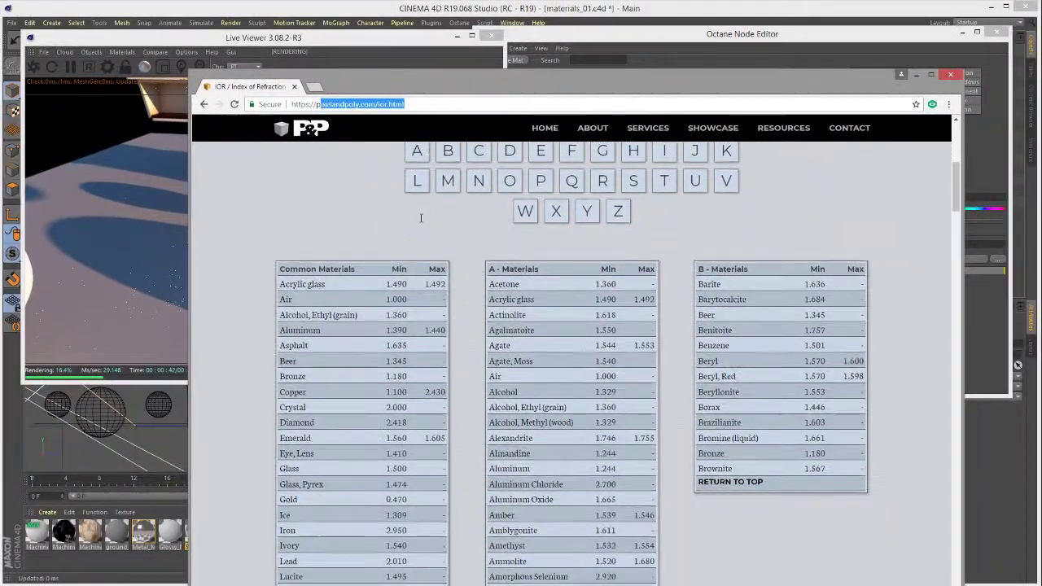
scroll(421, 218, down, 9)
scroll(421, 226, down, 3)
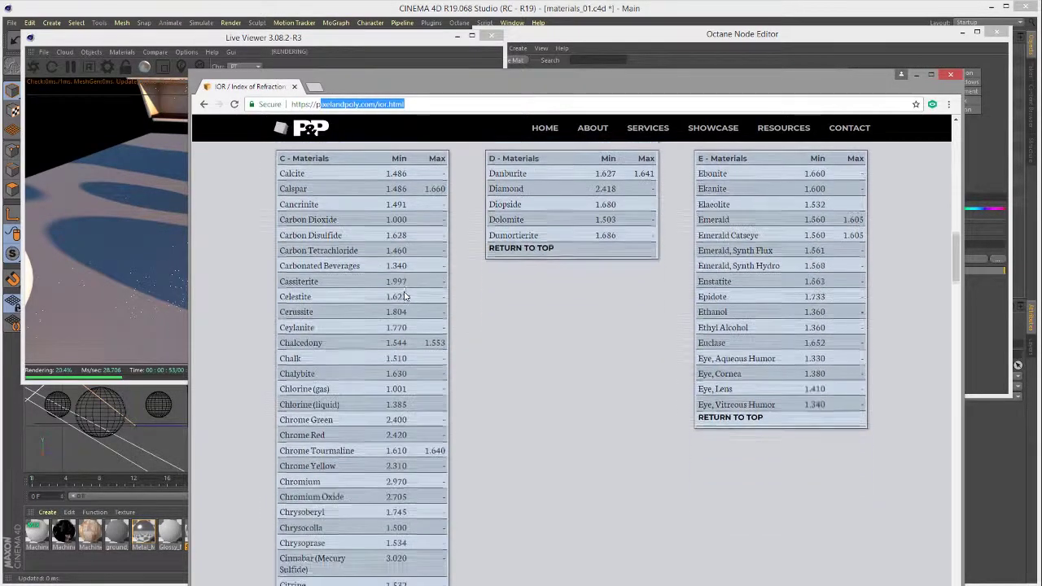
scroll(399, 300, down, 3)
scroll(374, 305, down, 3)
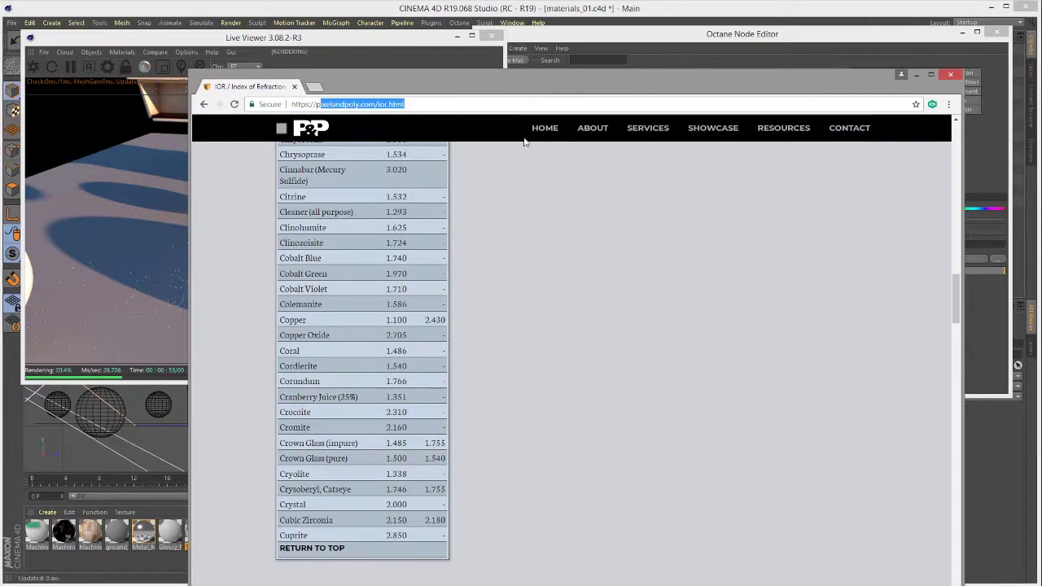
drag(550, 81, 426, 398)
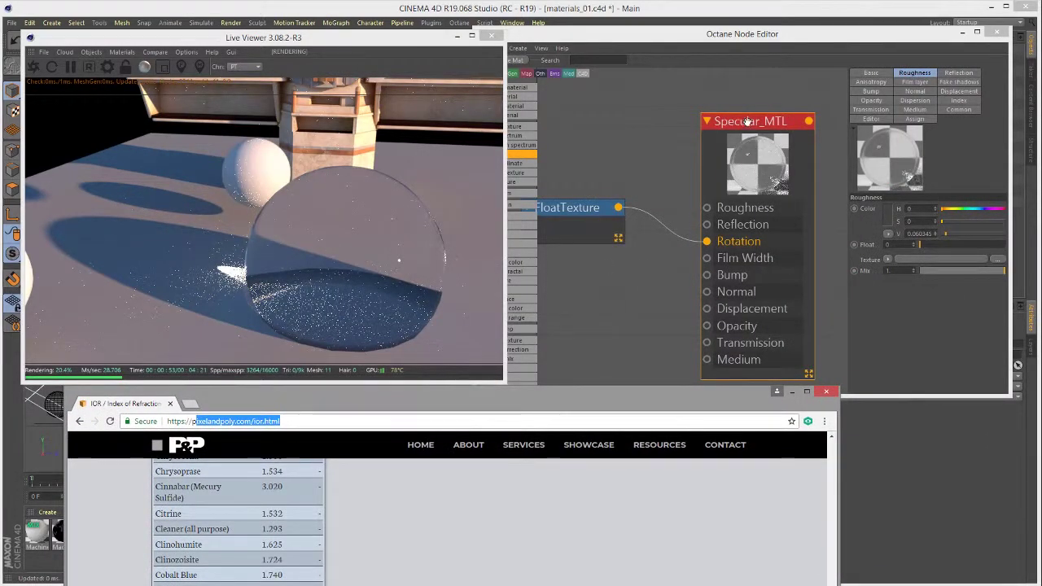
click(646, 247)
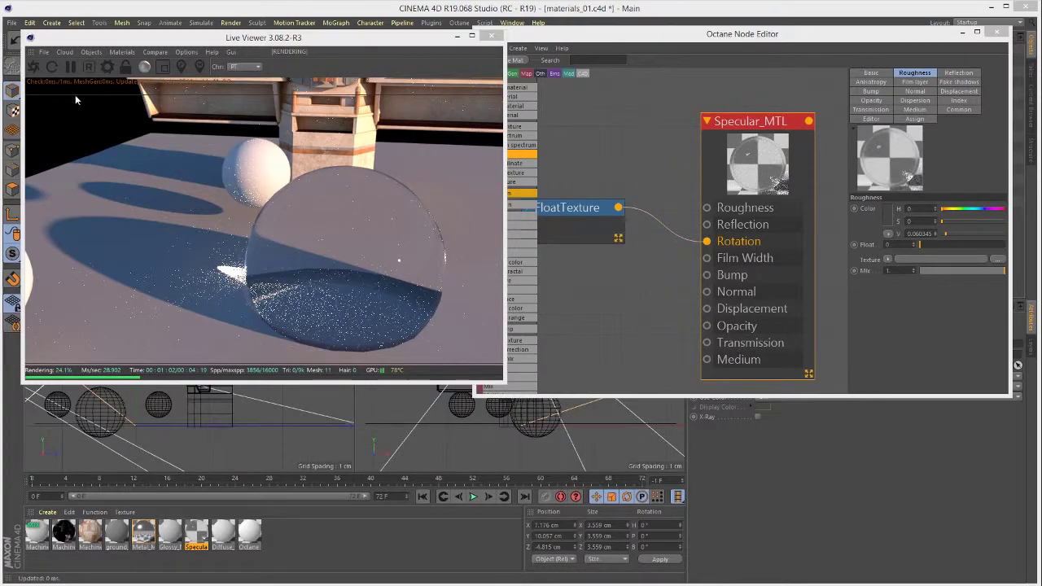
- Tint the specular material's Transmission colour by raising its S value to about 0.66
click(884, 111)
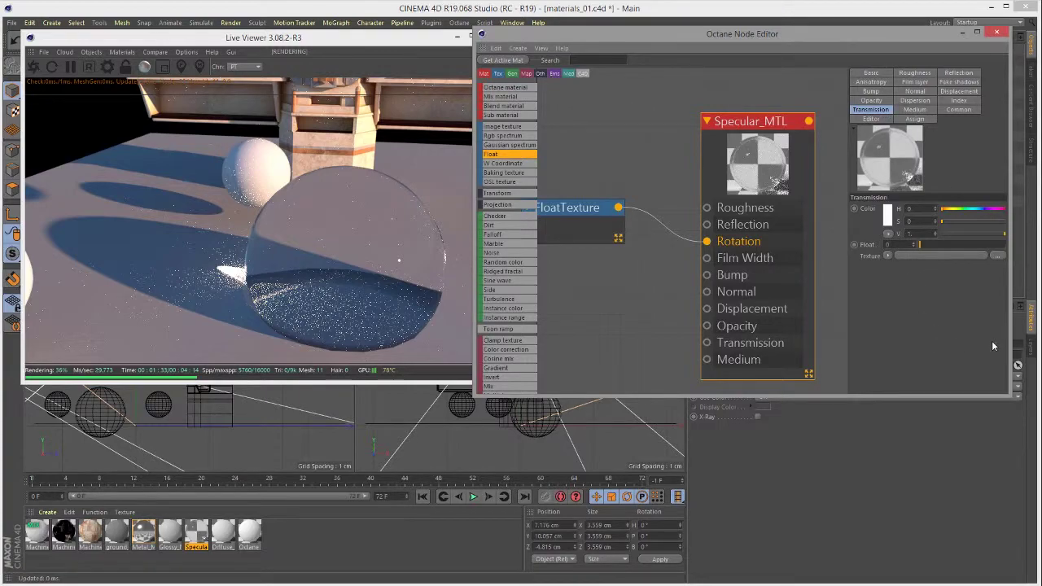
drag(794, 34, 773, 34)
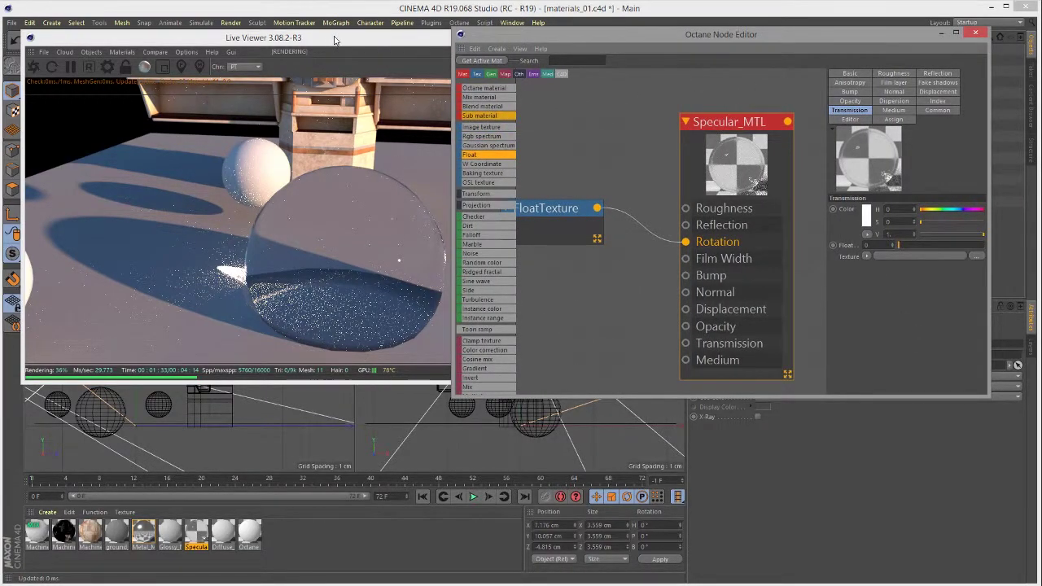
drag(334, 40, 315, 32)
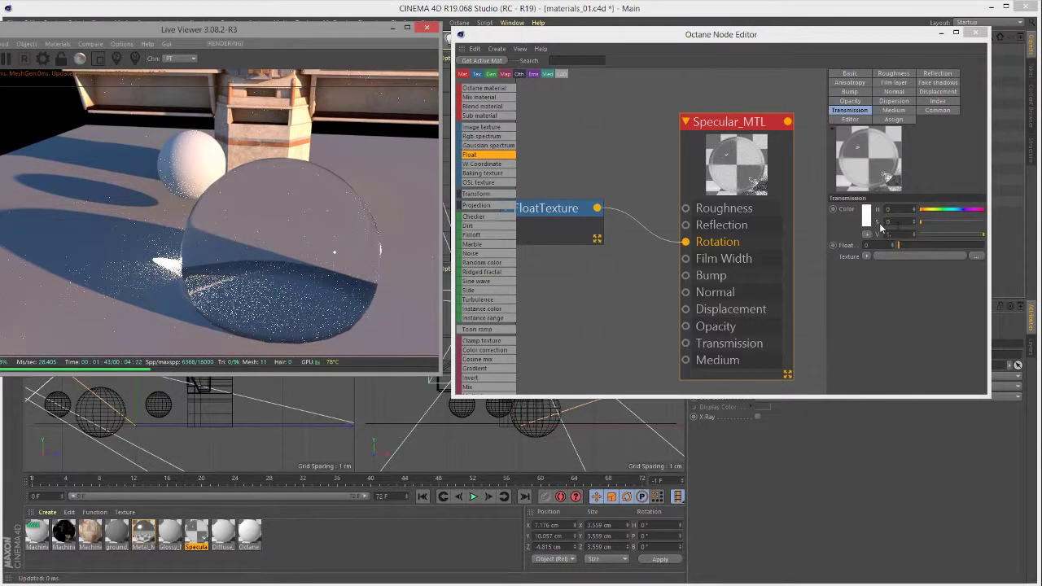
click(962, 222)
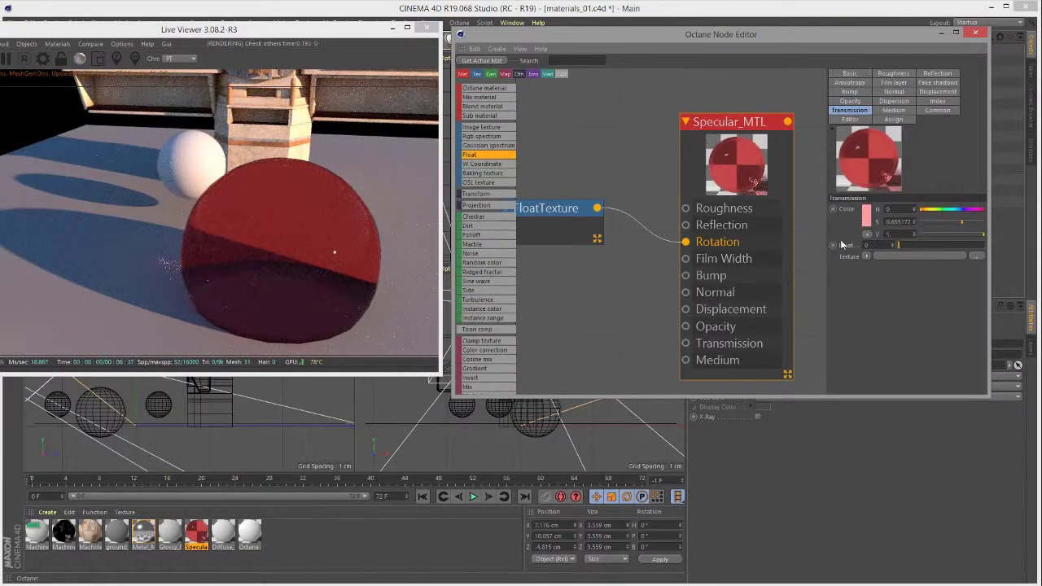
- Switch the Transmission colour to RGB and test G at about 0.76 with B at about 0.84 and 0.35
click(867, 233)
click(871, 245)
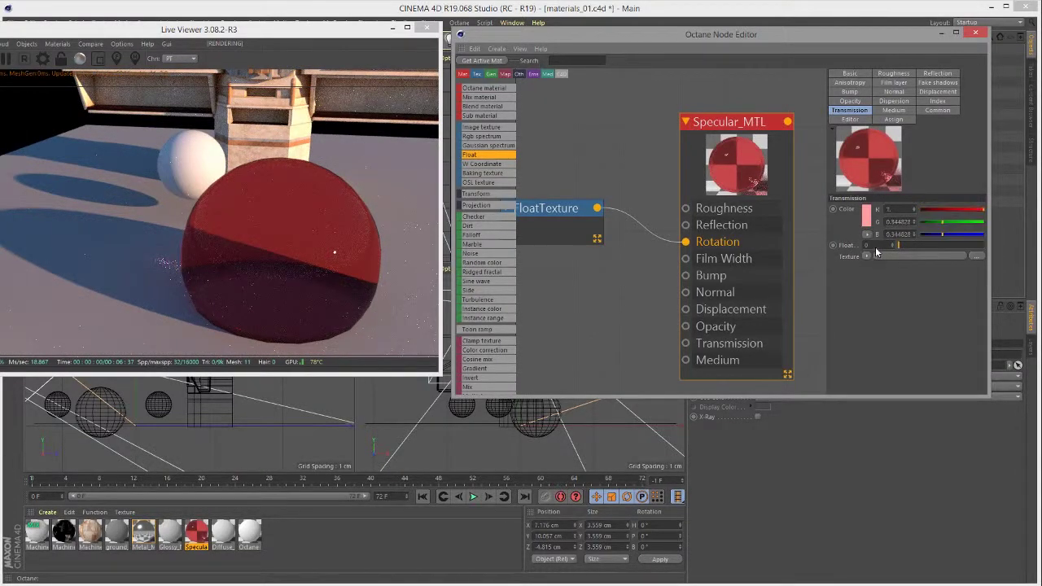
drag(939, 221, 972, 236)
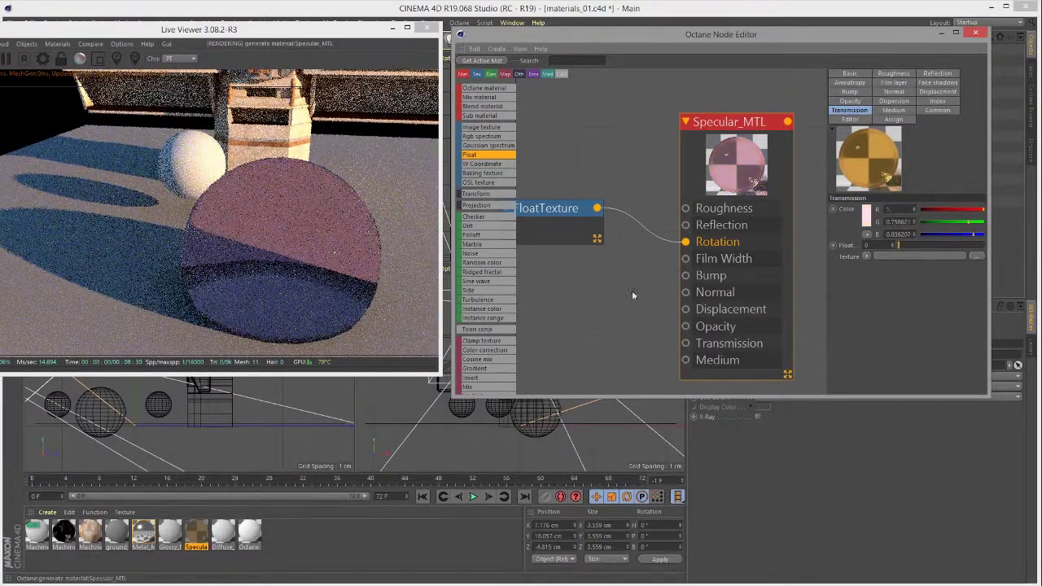
drag(265, 272, 265, 303)
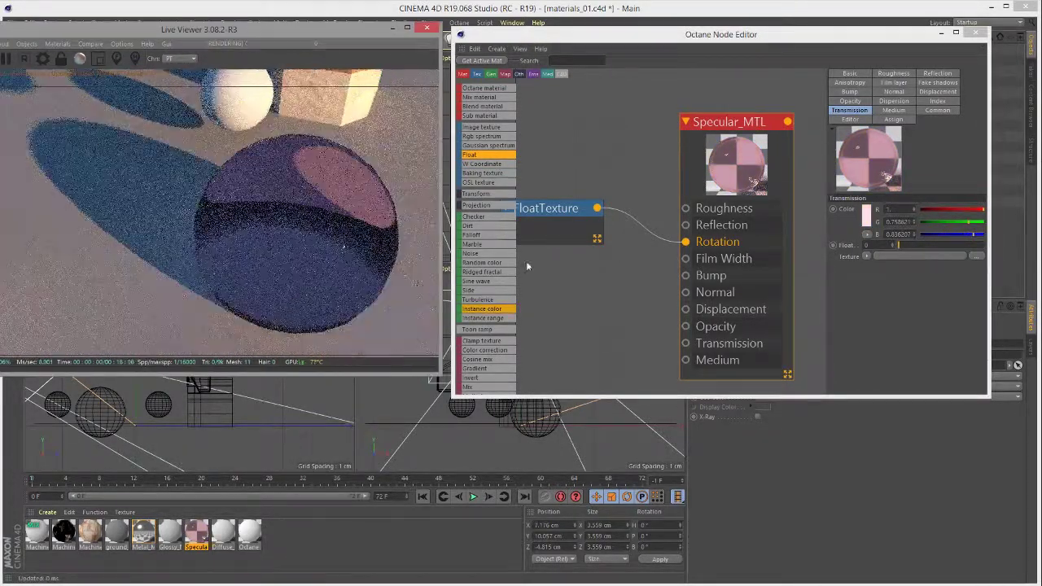
drag(953, 233, 942, 234)
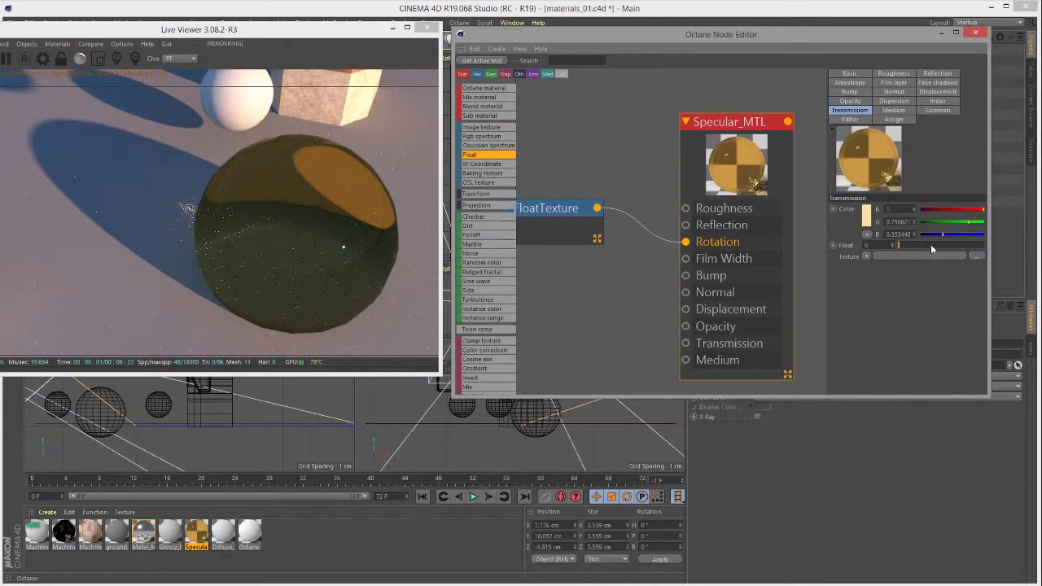
- Reset the Transmission colour to white, switch it back to HSV and test V at about 0.22 before restoring 1
drag(941, 232, 995, 235)
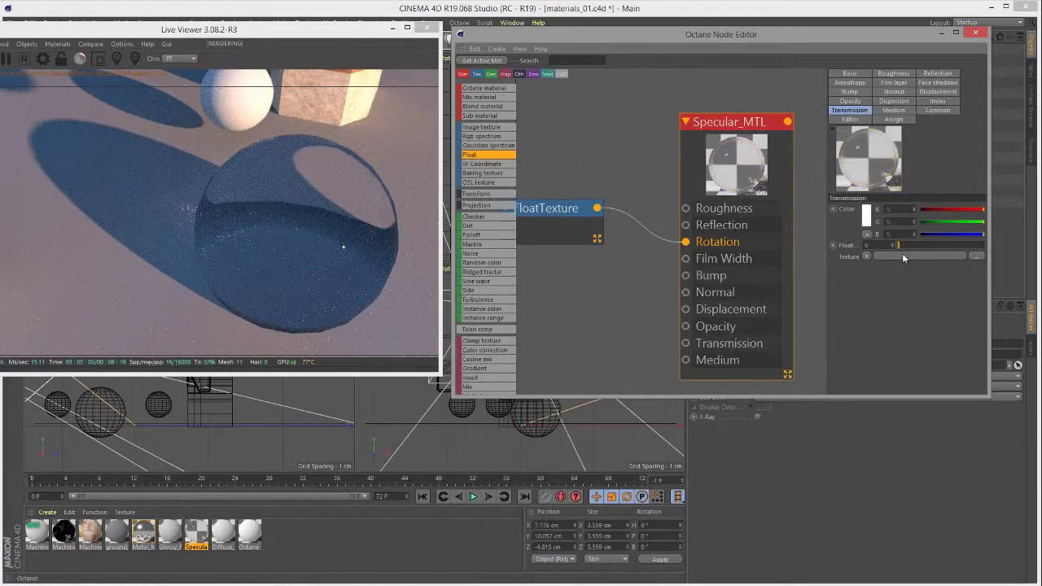
click(866, 236)
click(873, 256)
click(927, 234)
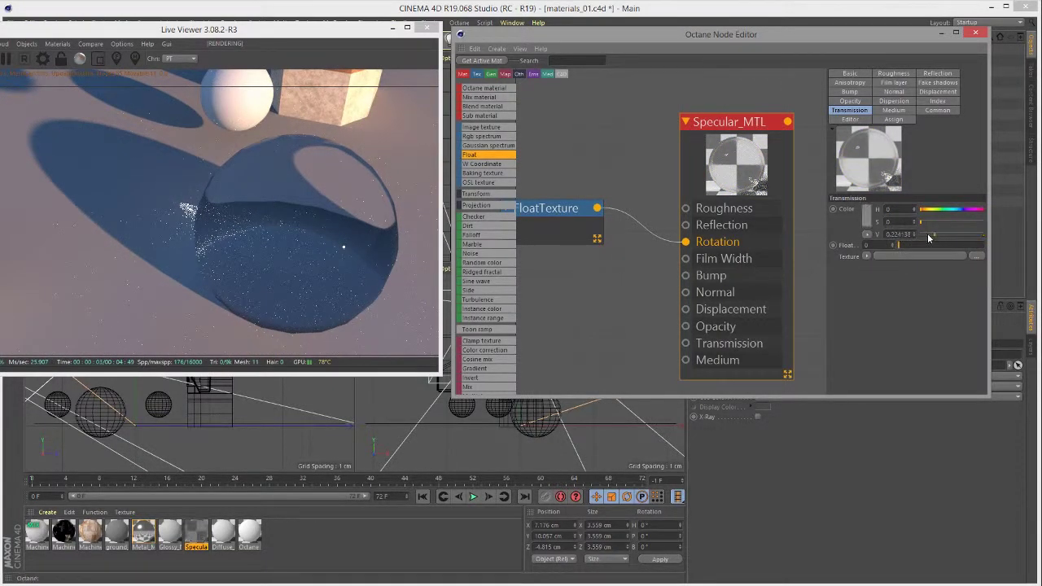
drag(944, 233, 994, 243)
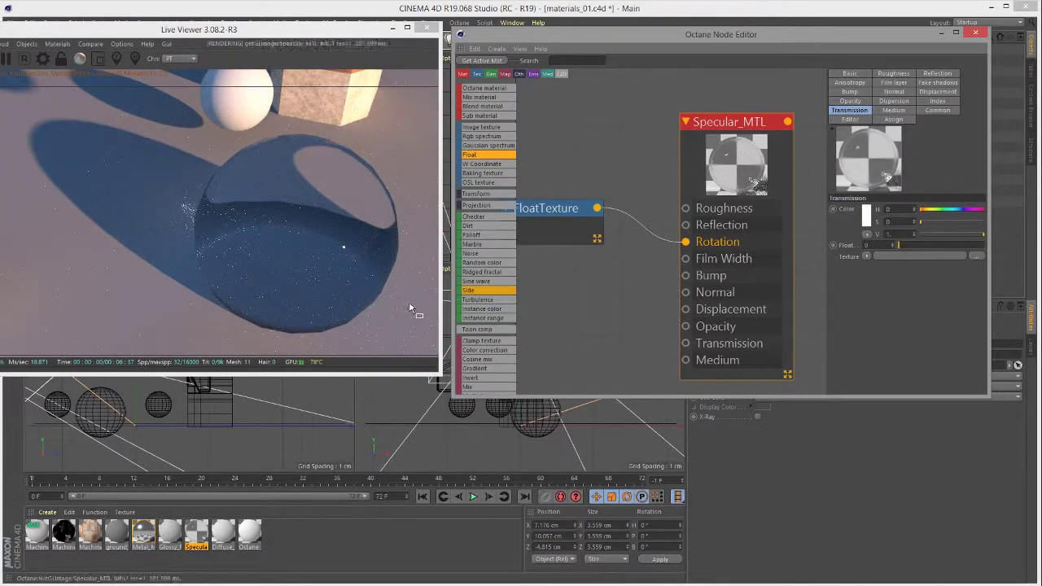
- Examine the material's Medium settings and the clear glass sphere from several angles in the Live Viewer
click(371, 250)
drag(370, 250, 362, 239)
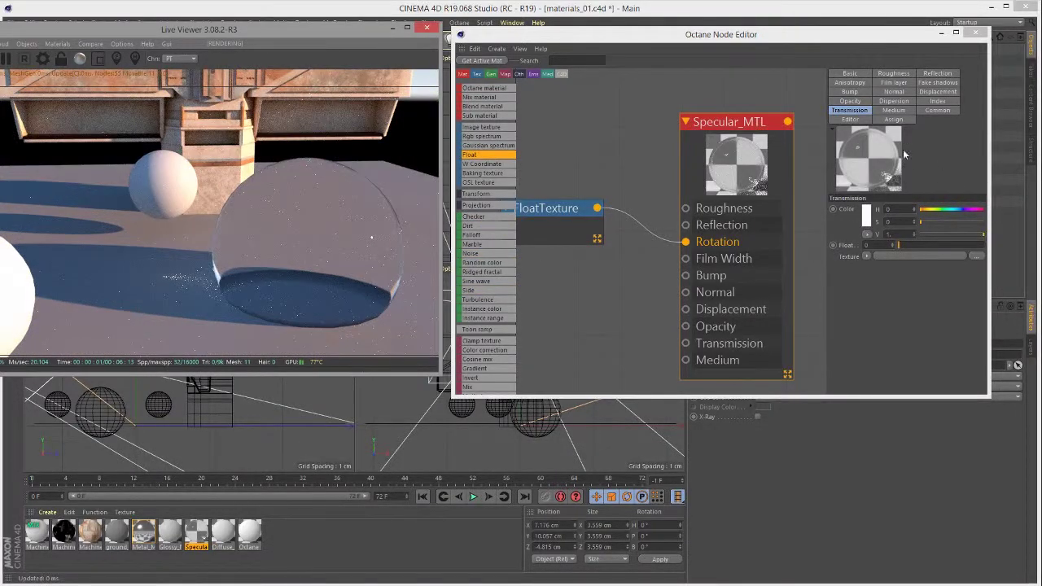
click(894, 111)
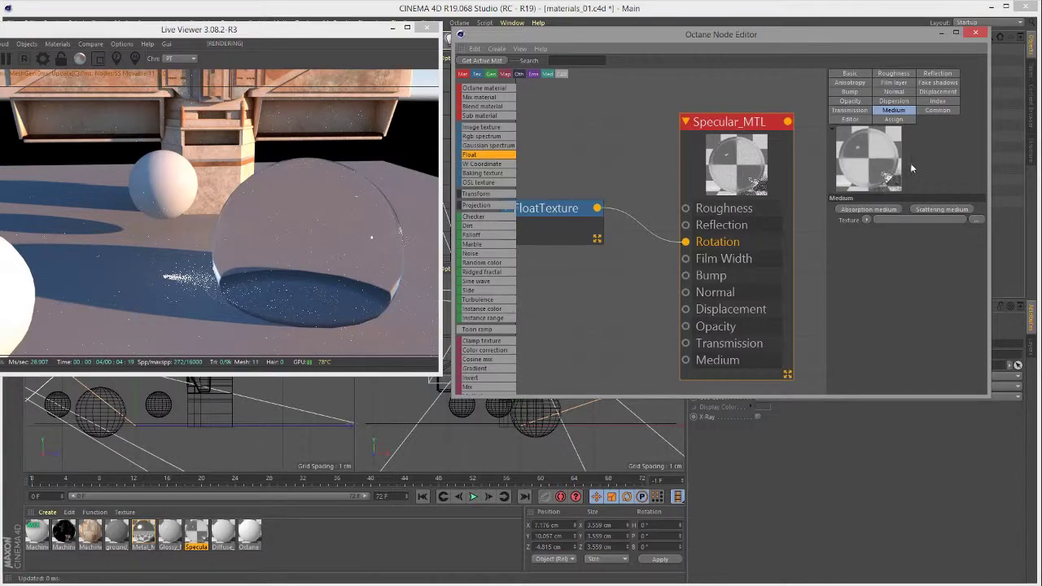
drag(375, 263, 337, 286)
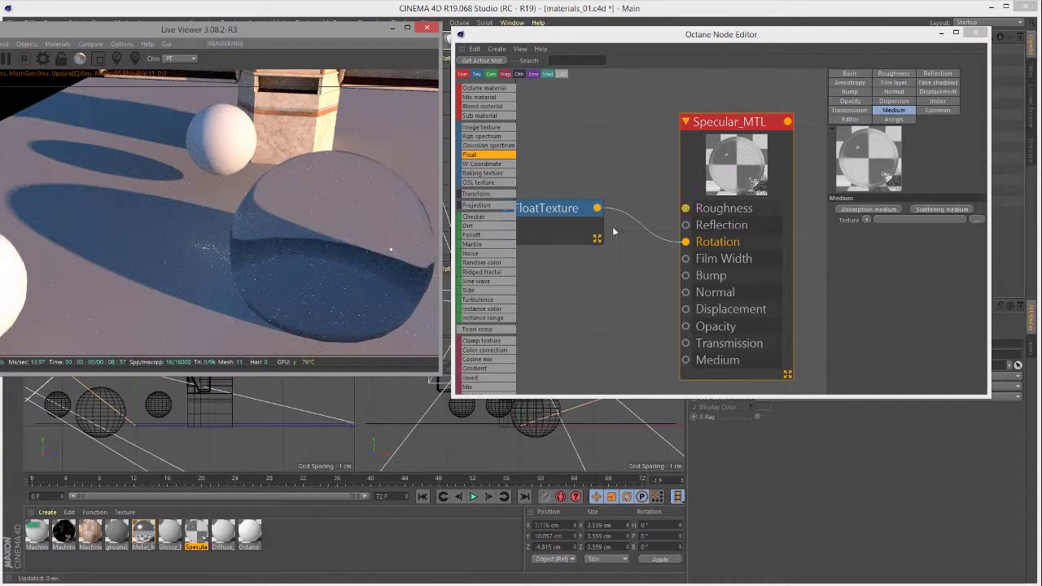
drag(384, 225, 421, 212)
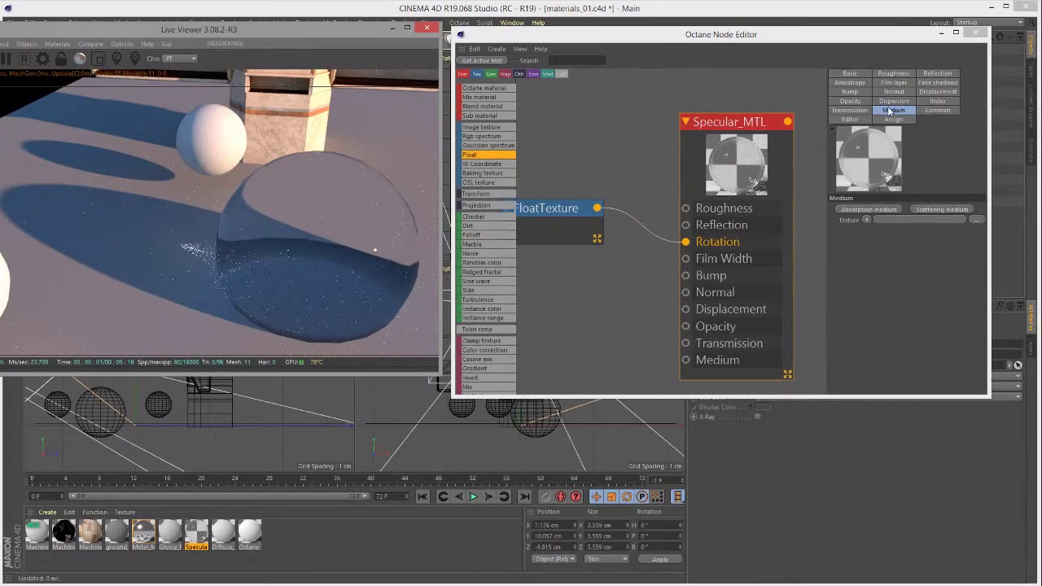
- Turn off the material's Smooth option, inspect the glass sphere's surface and turn Smooth back on
click(943, 111)
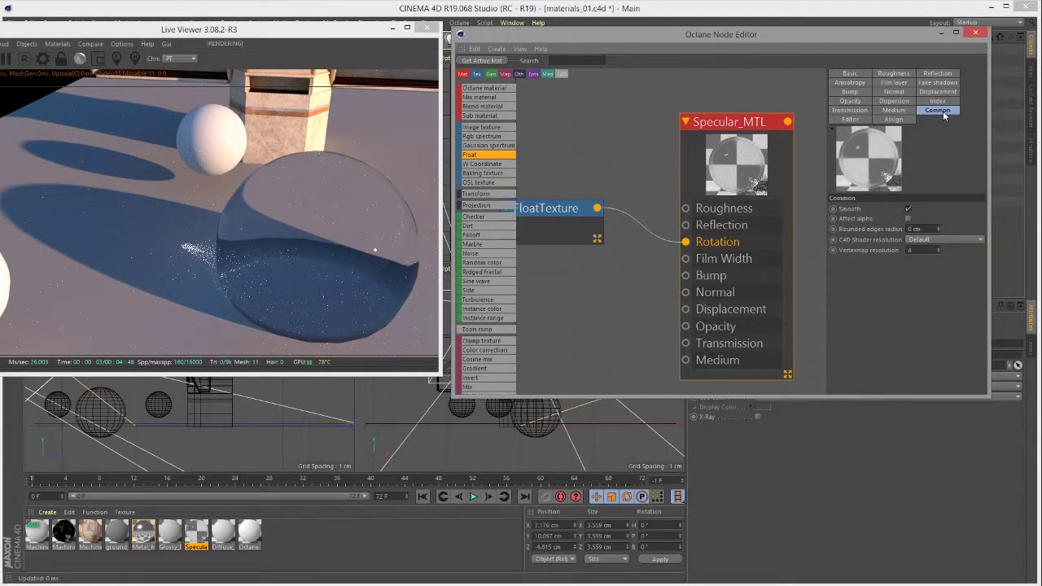
click(907, 208)
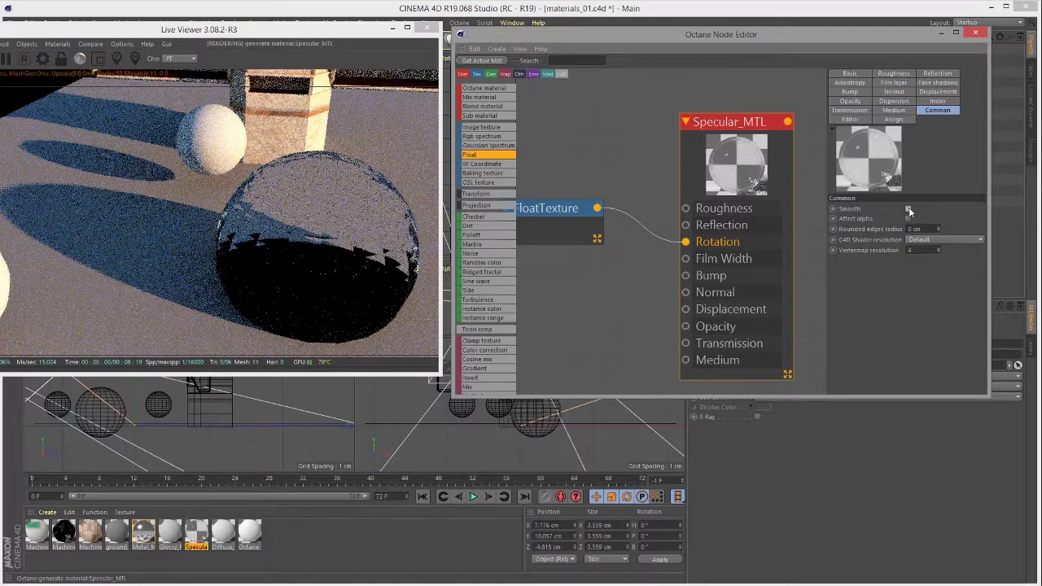
drag(337, 204, 561, 180)
click(907, 209)
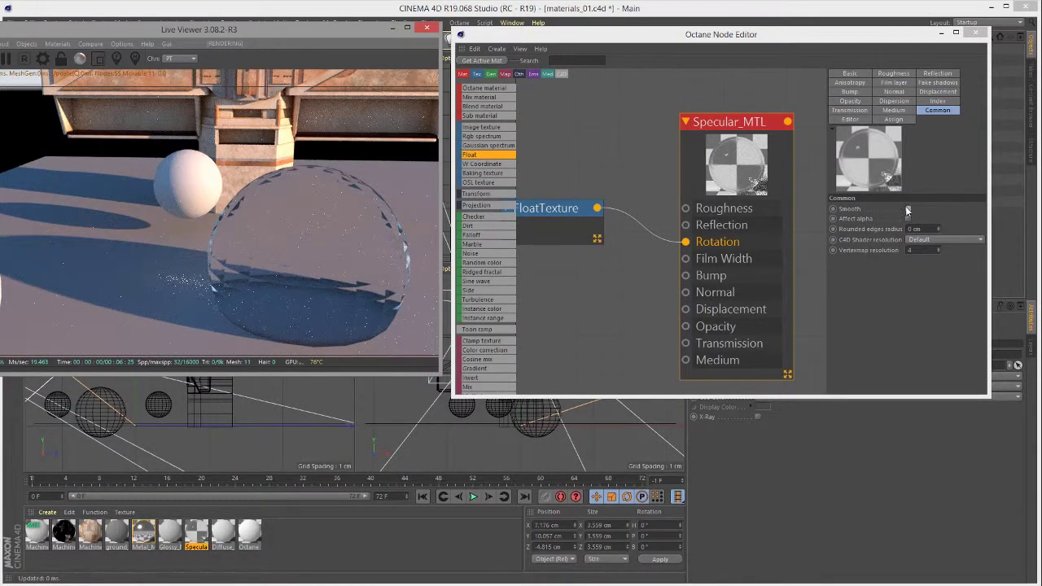
- View the glass sphere from a low angle and set the specular material's Index to 1.1
drag(284, 254, 416, 228)
drag(363, 287, 278, 198)
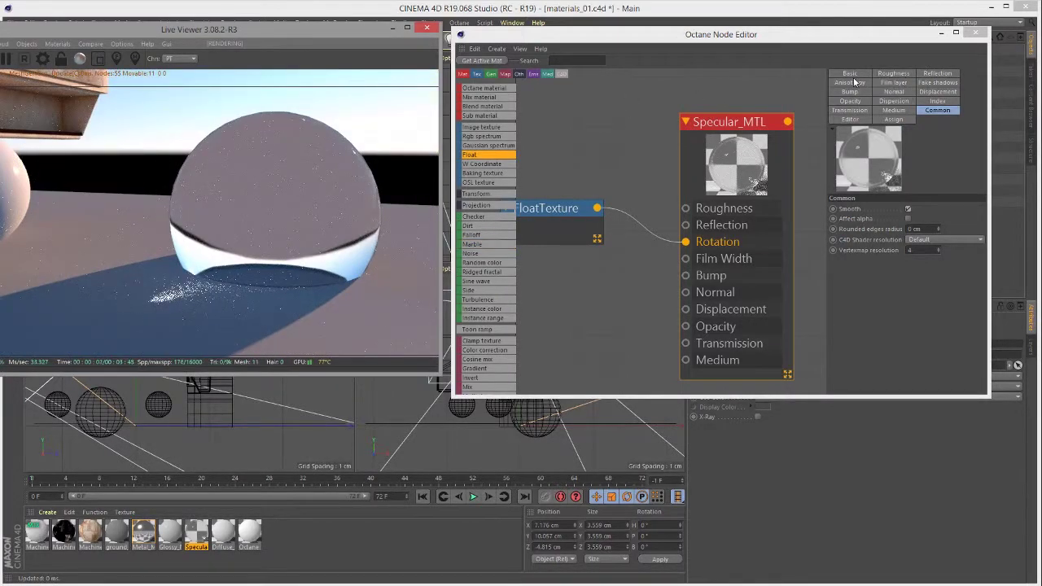
click(934, 101)
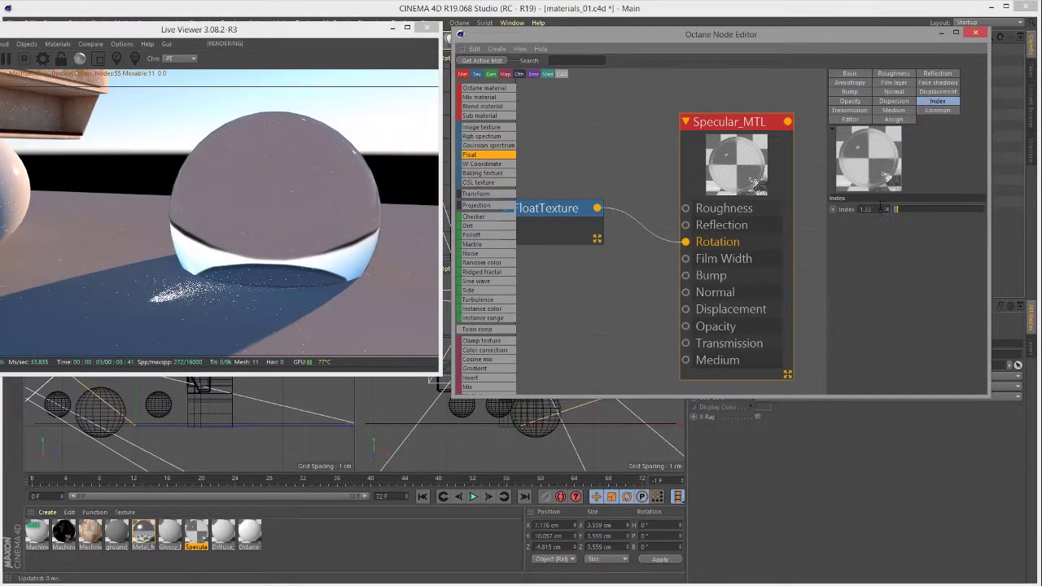
text(1.1)
key(Return)
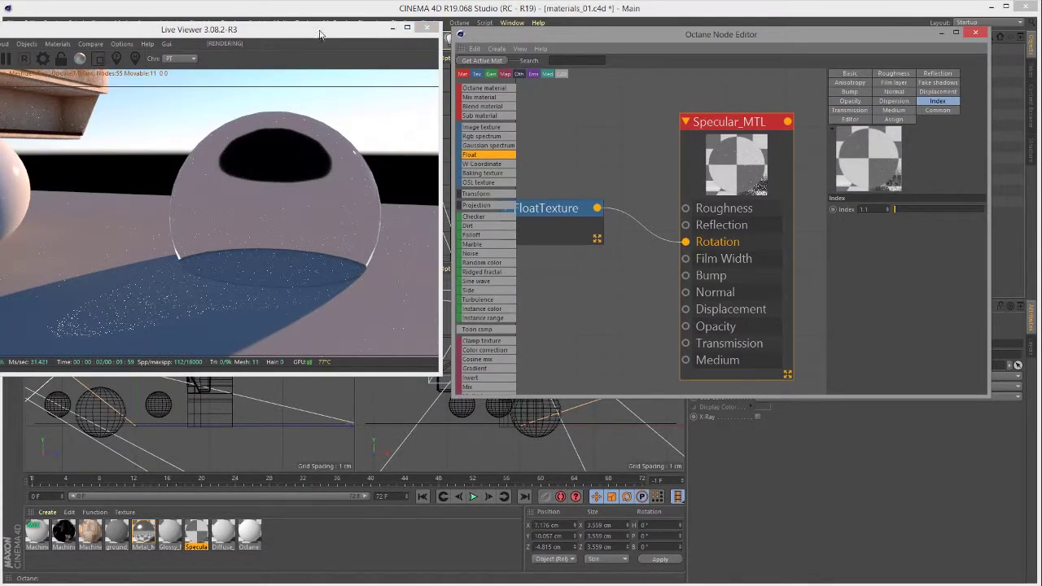
drag(323, 33, 397, 35)
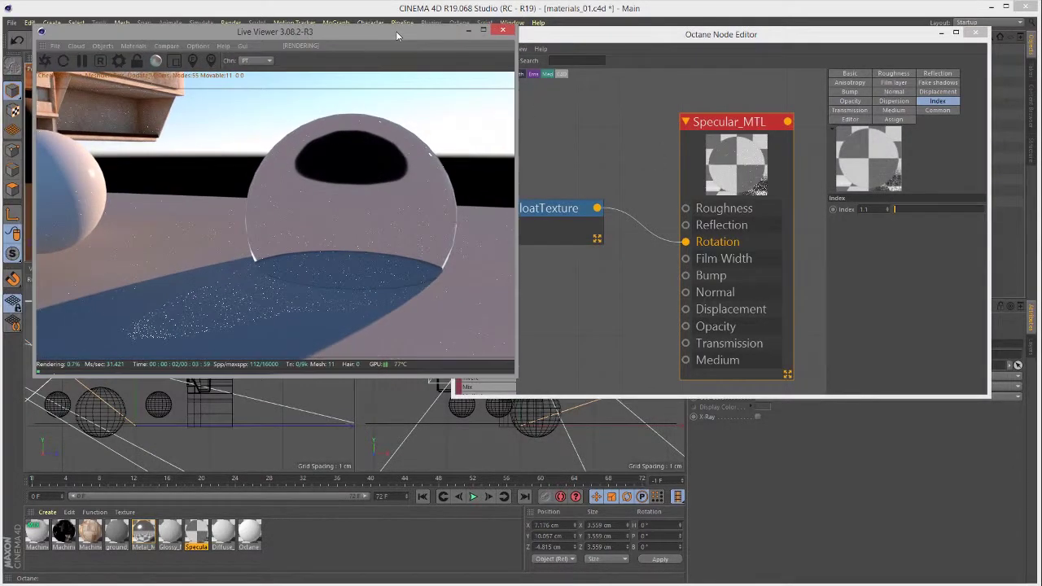
- Enable Affect alpha on the specular material, check the Live Viewer's Alpha channel and return it to PT
click(943, 112)
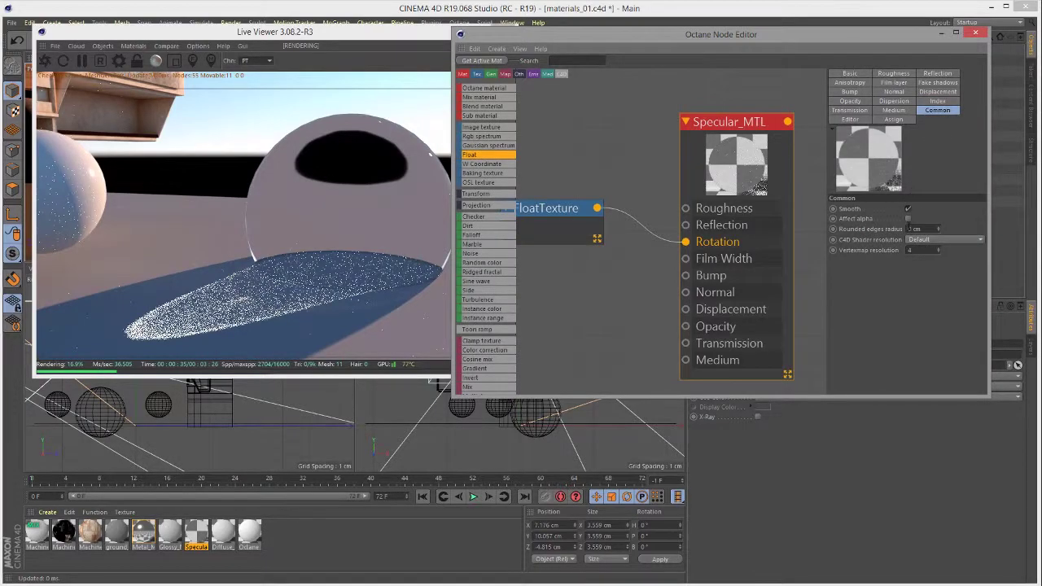
click(908, 219)
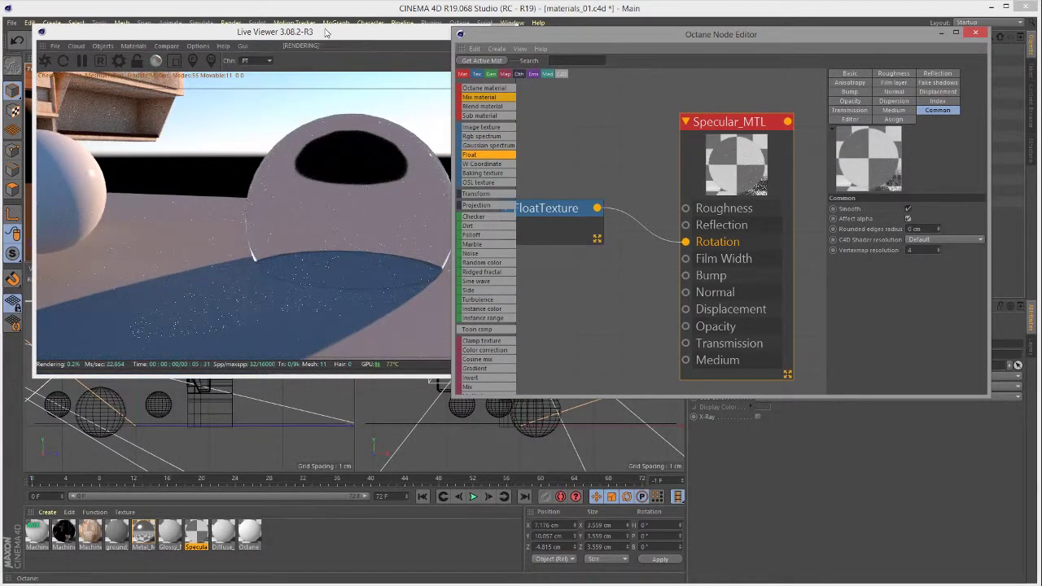
click(329, 51)
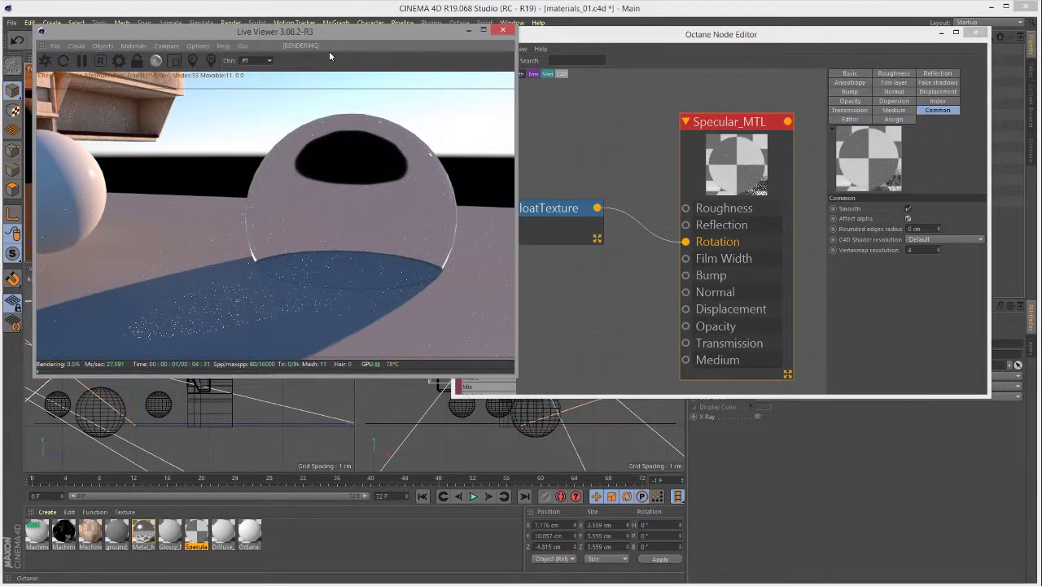
click(259, 60)
click(251, 116)
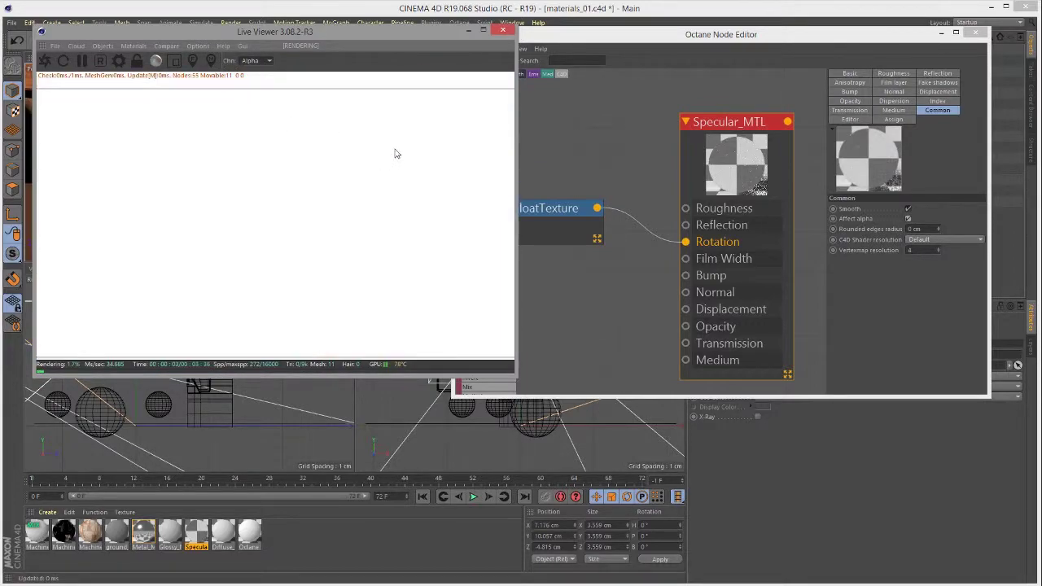
click(263, 62)
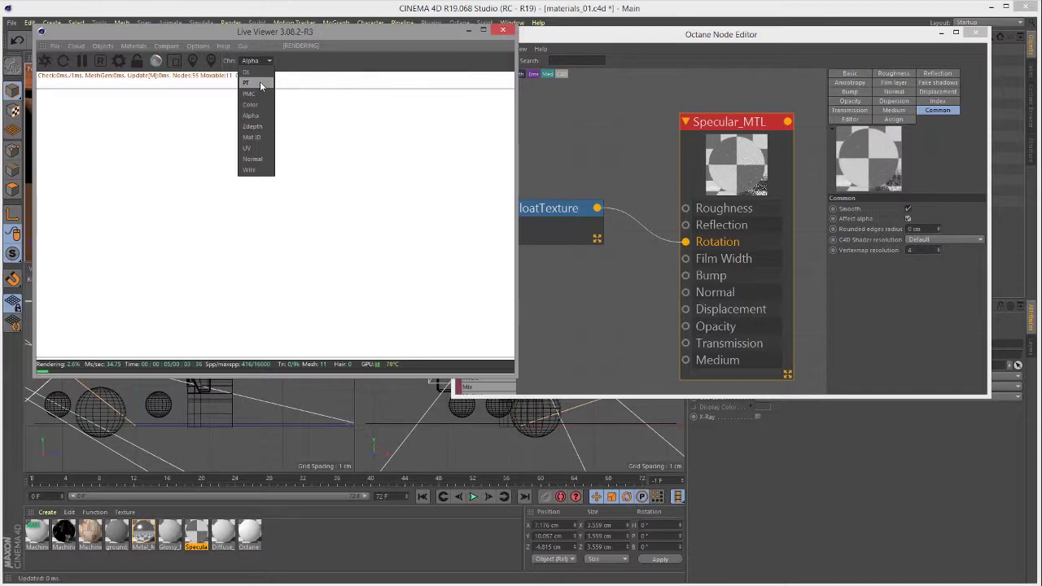
click(259, 81)
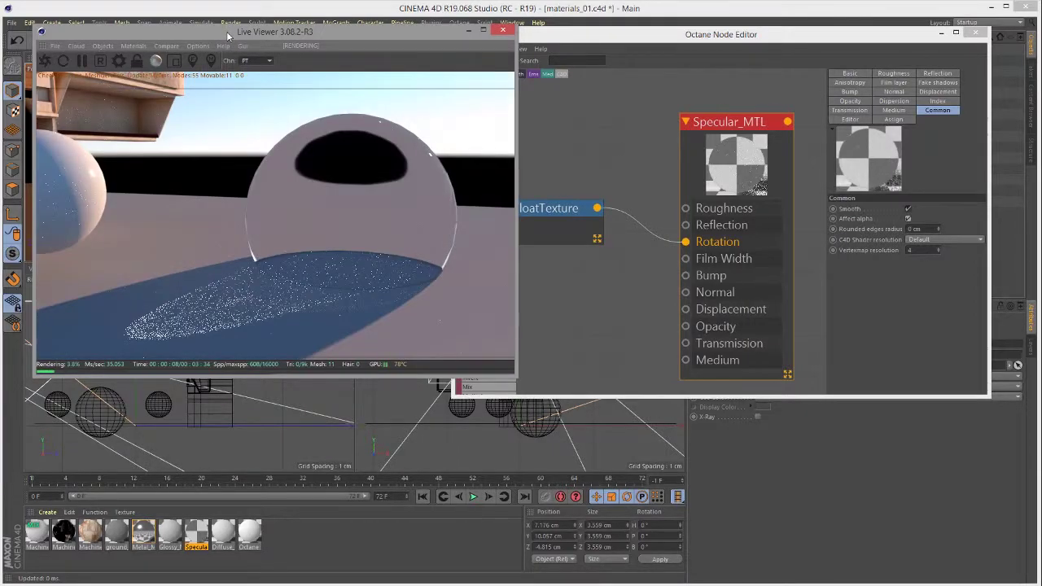
- Enable Alpha channel in the Pathtracing kernel of the Octane Settings and uncover the material settings
drag(228, 36, 227, 76)
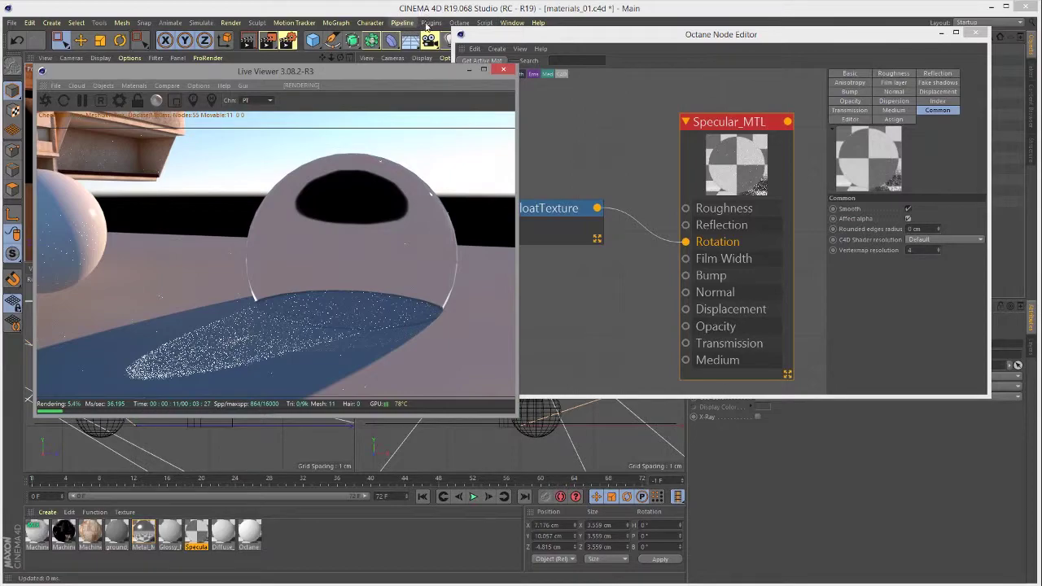
click(459, 22)
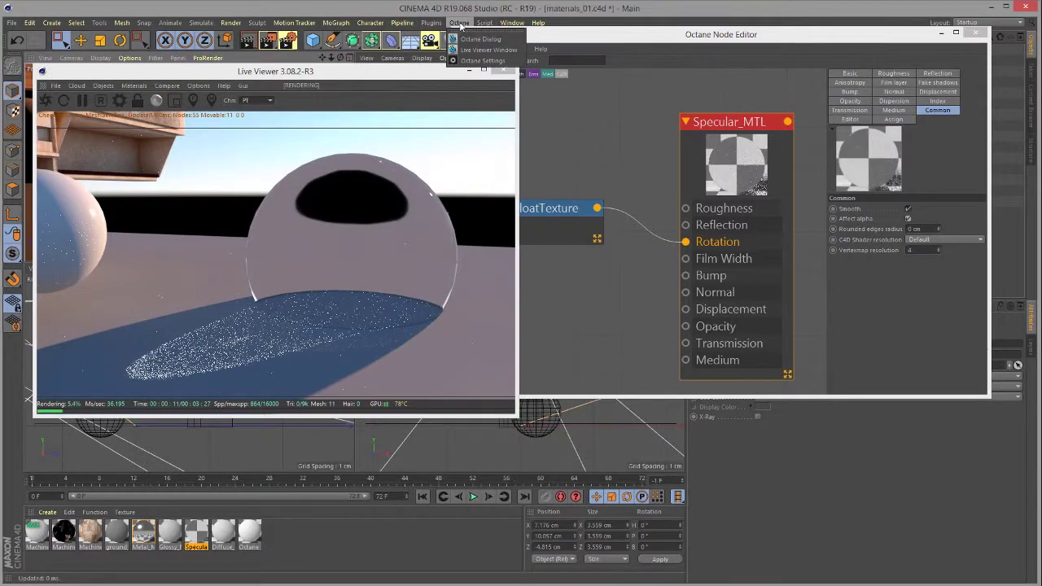
click(480, 61)
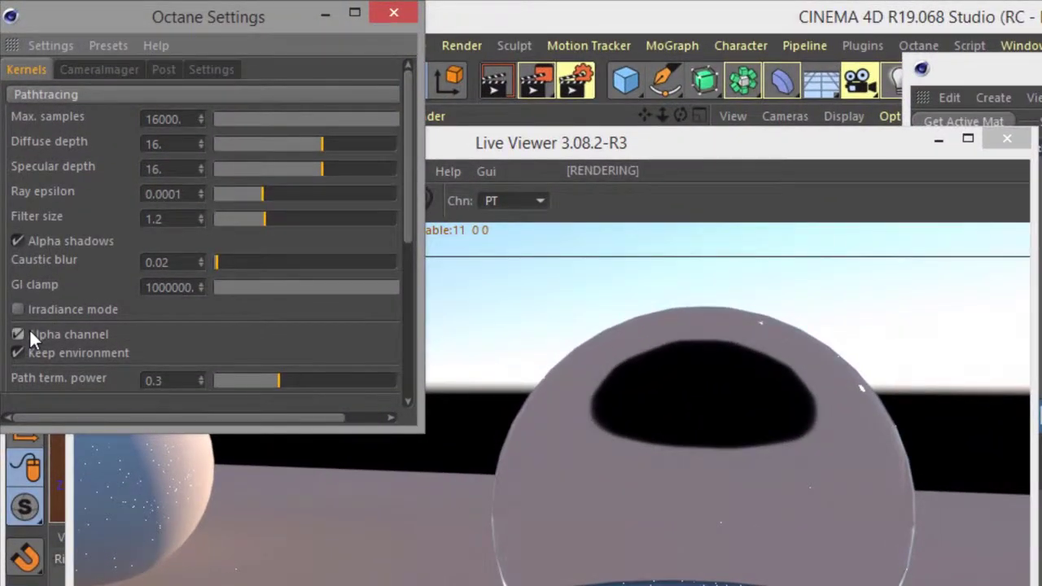
click(394, 12)
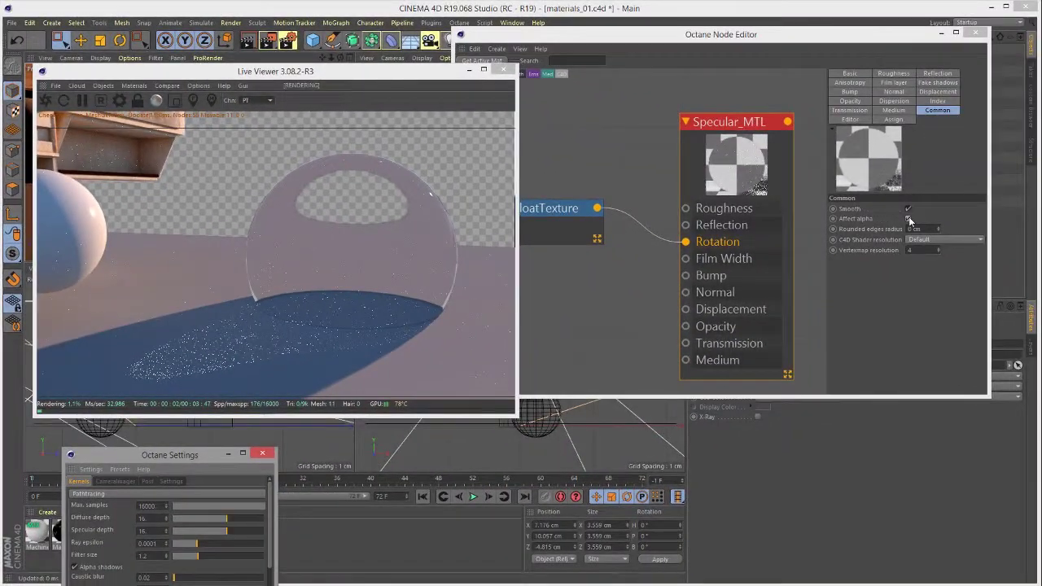
- Compare the glass sphere with Affect alpha off and on, leaving the option disabled
click(909, 219)
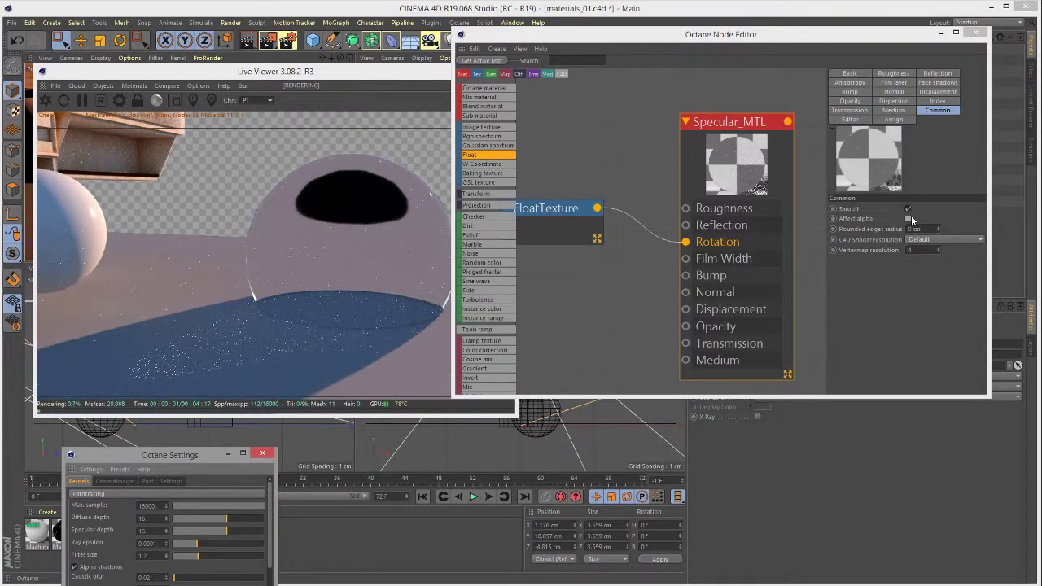
click(910, 219)
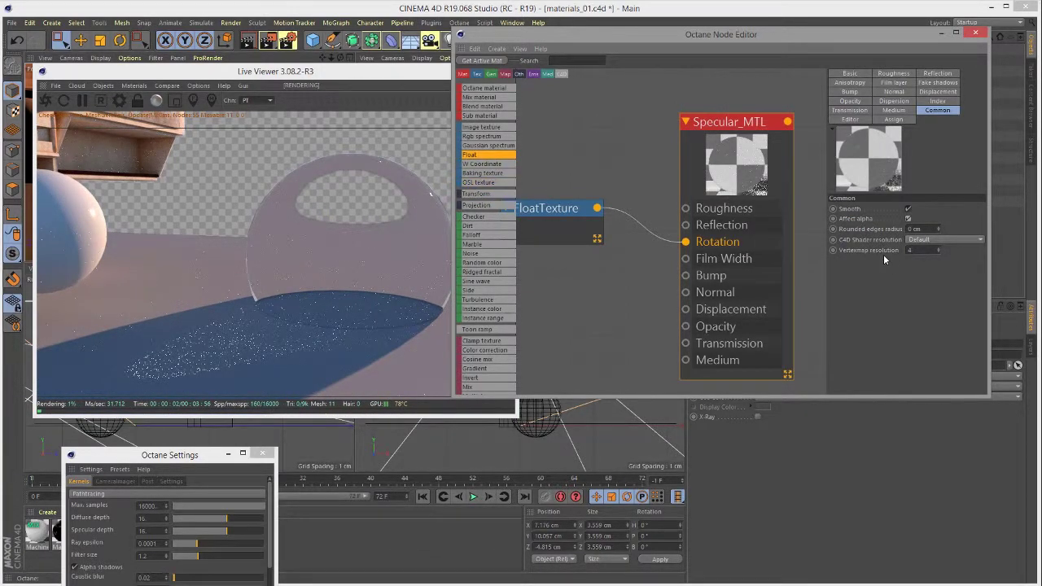
click(909, 219)
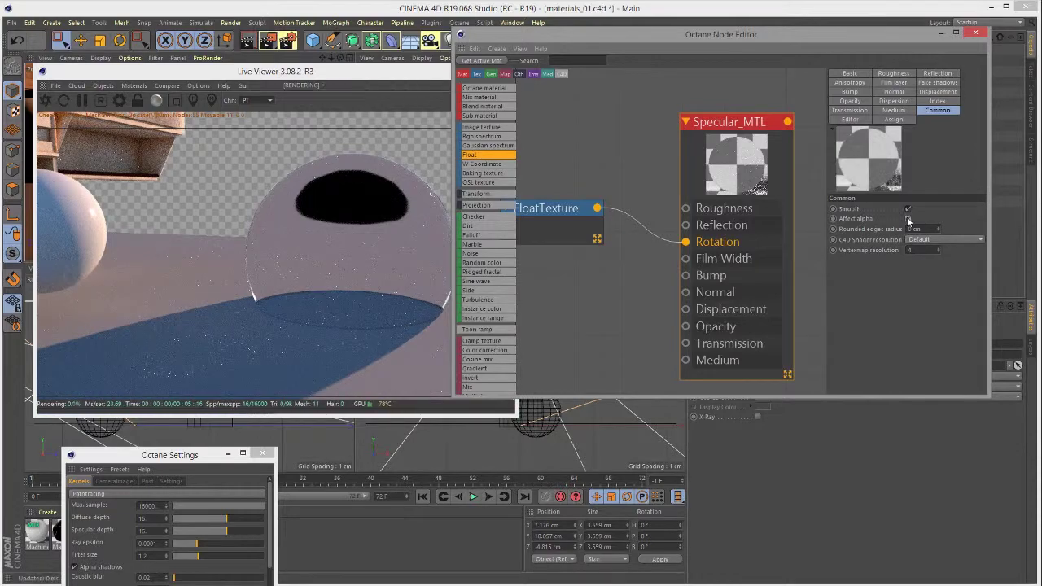
- Enable Affect alpha on the specular material, disable Alpha channel in the Pathtracing kernel and clear the settings window from the render
click(909, 219)
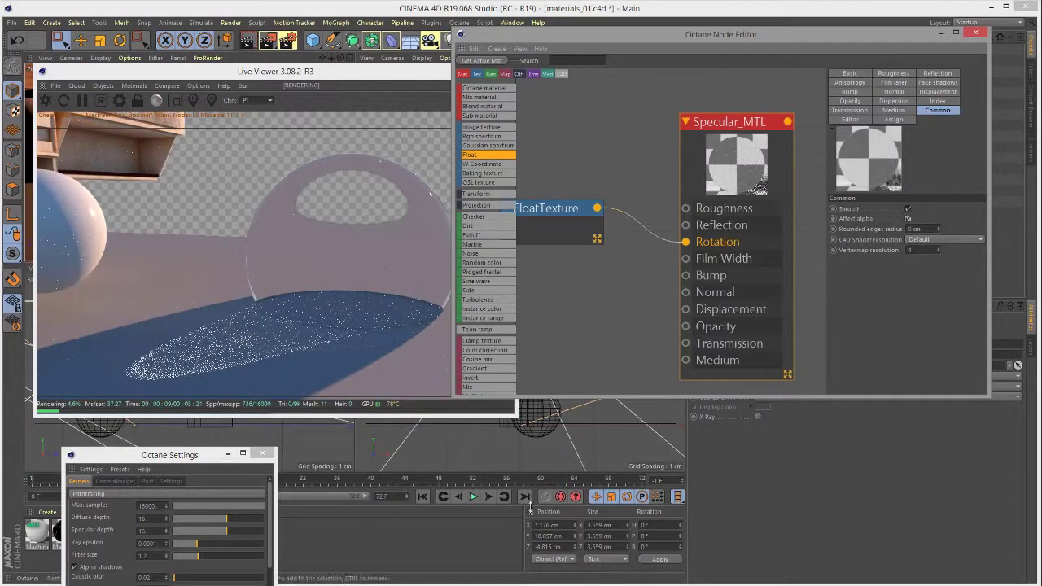
drag(195, 461, 415, 120)
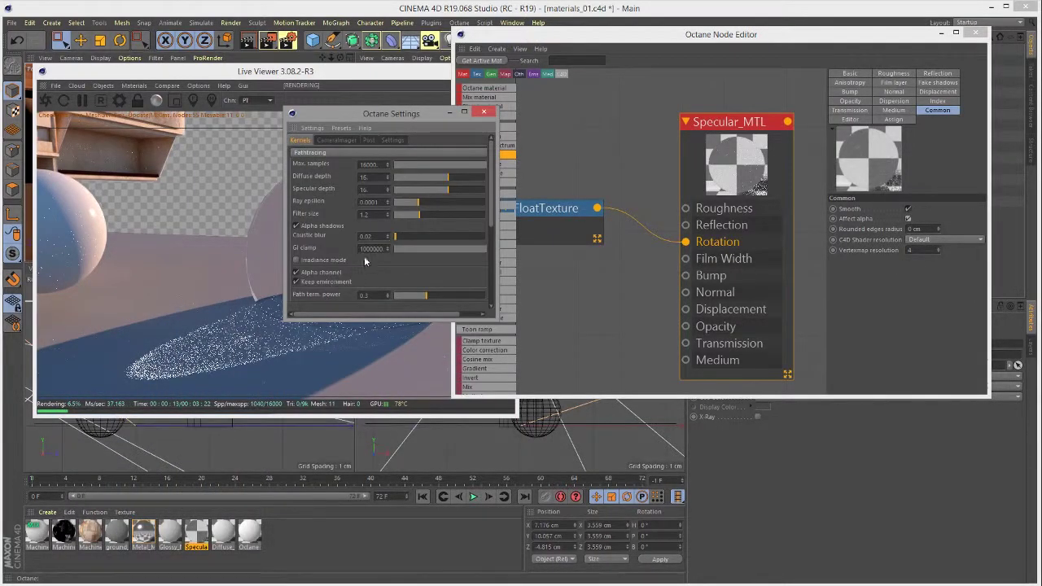
click(296, 272)
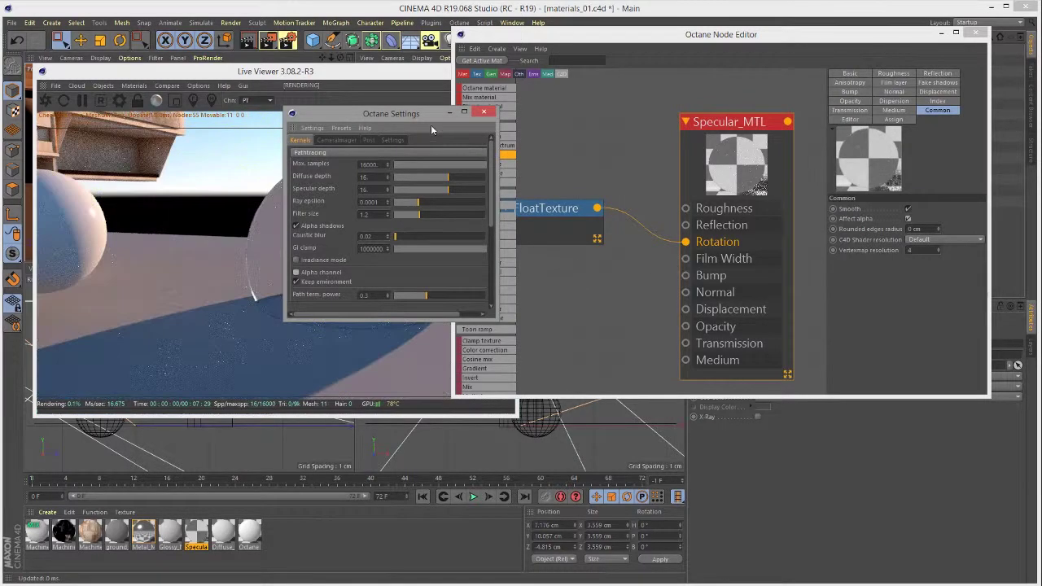
drag(427, 130, 554, 547)
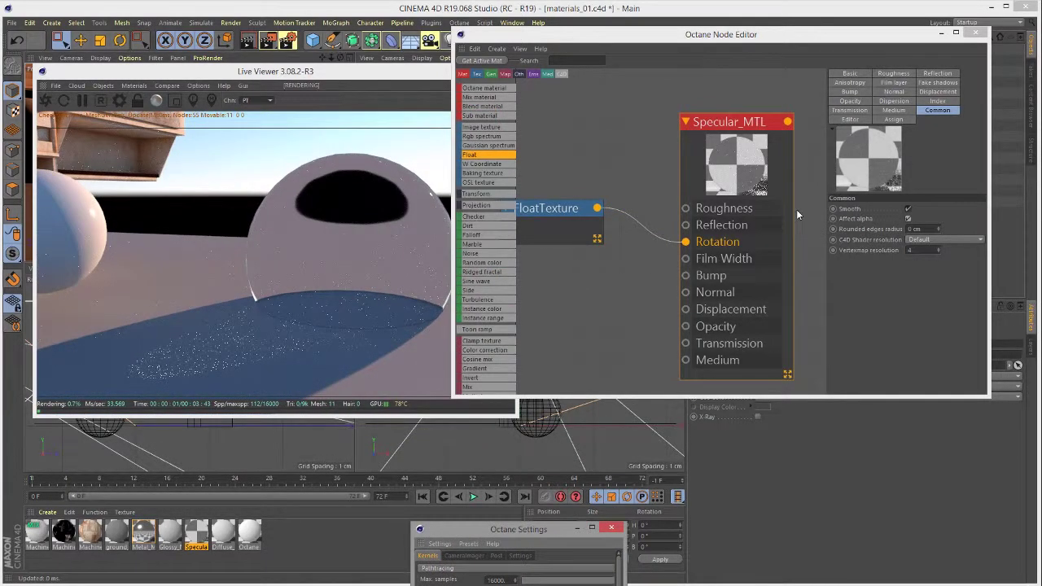
- Enable Animate Preview in the specular material's Editor settings and check which object the material is assigned to
click(850, 119)
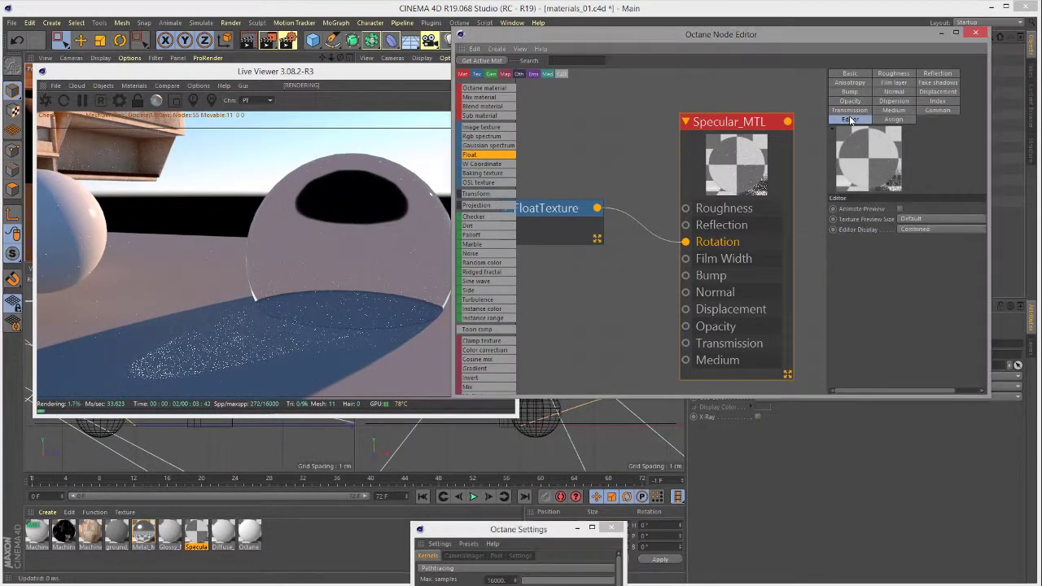
click(899, 208)
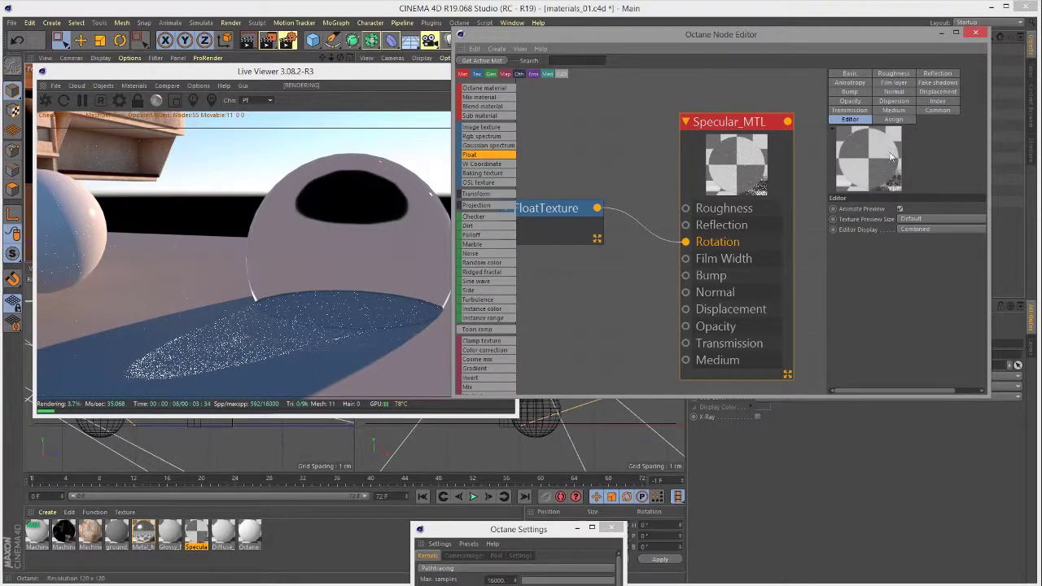
click(898, 120)
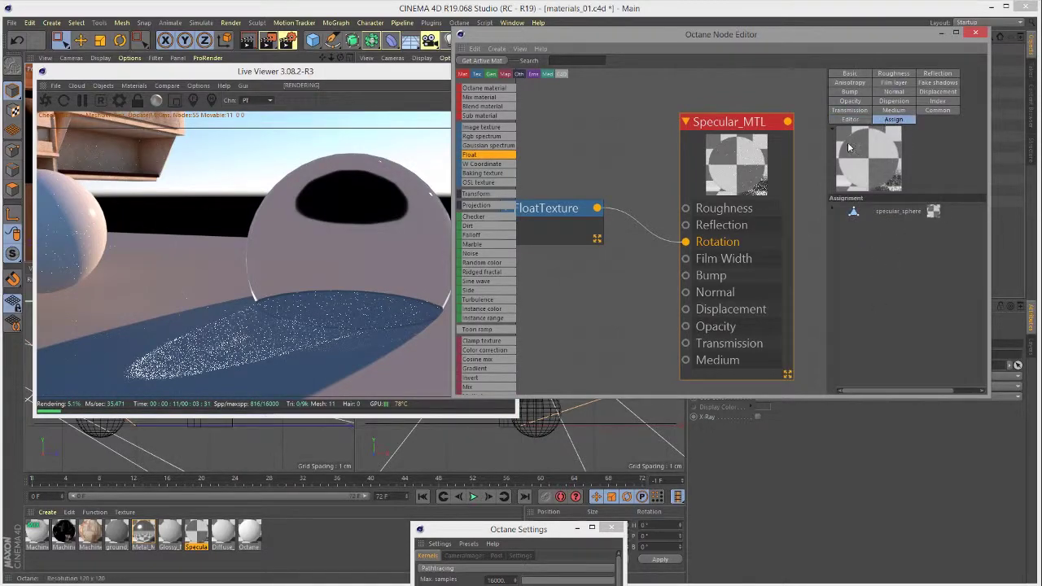